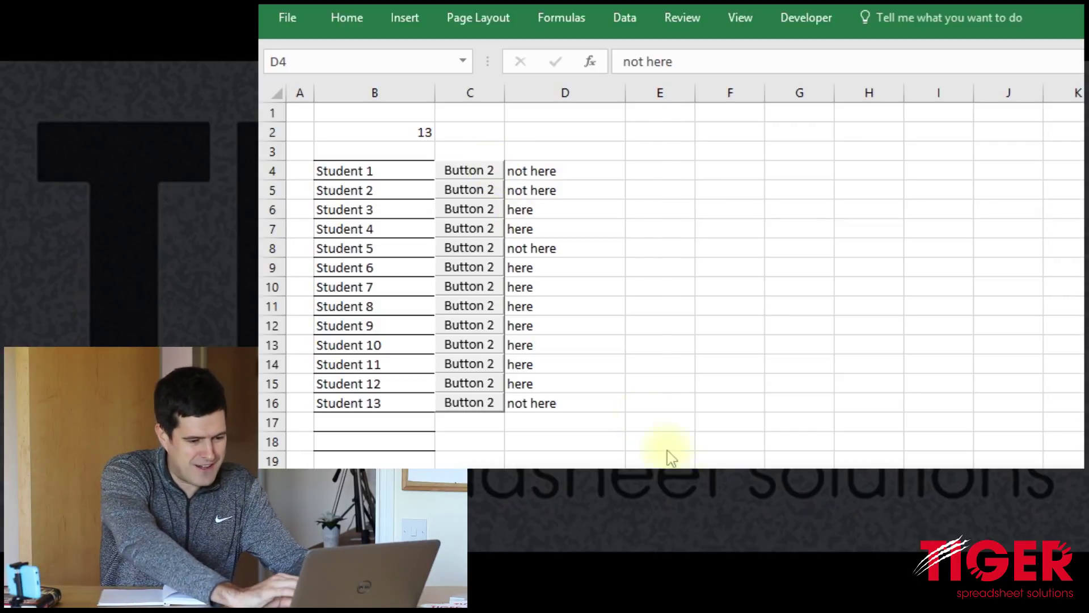
Step: Review the CopyPasteButtons macro code in the VBA editor and return to the worksheet
{"action": "key", "text": "alt+F11"}
{"action": "left_click", "coordinate": [1009, 286]}
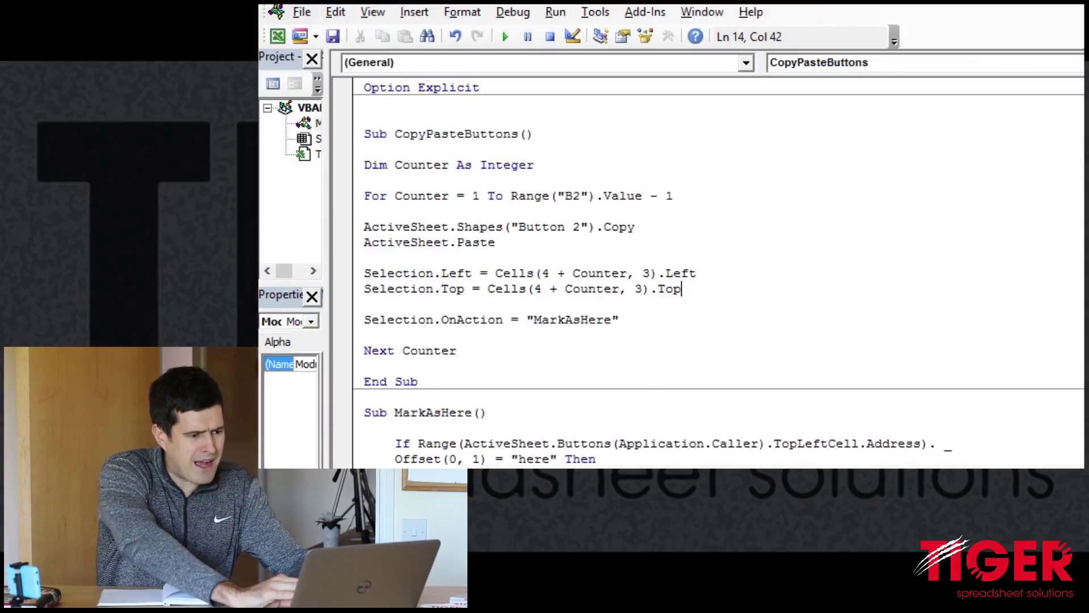
{"action": "scroll", "coordinate": [718, 272], "scroll_direction": "down", "scroll_amount": 1}
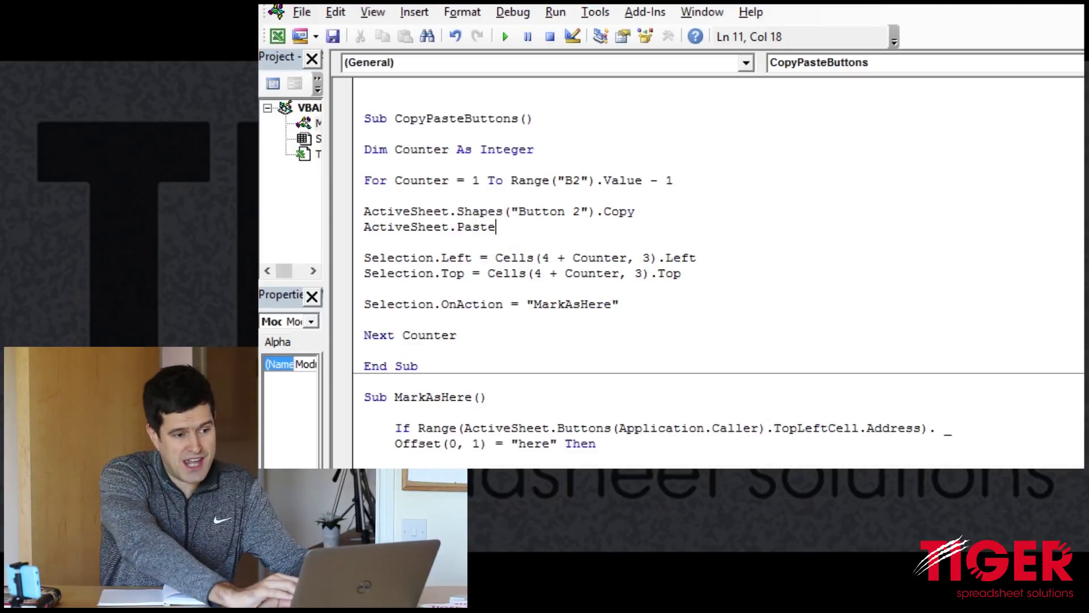
{"action": "key", "text": "alt+F11"}
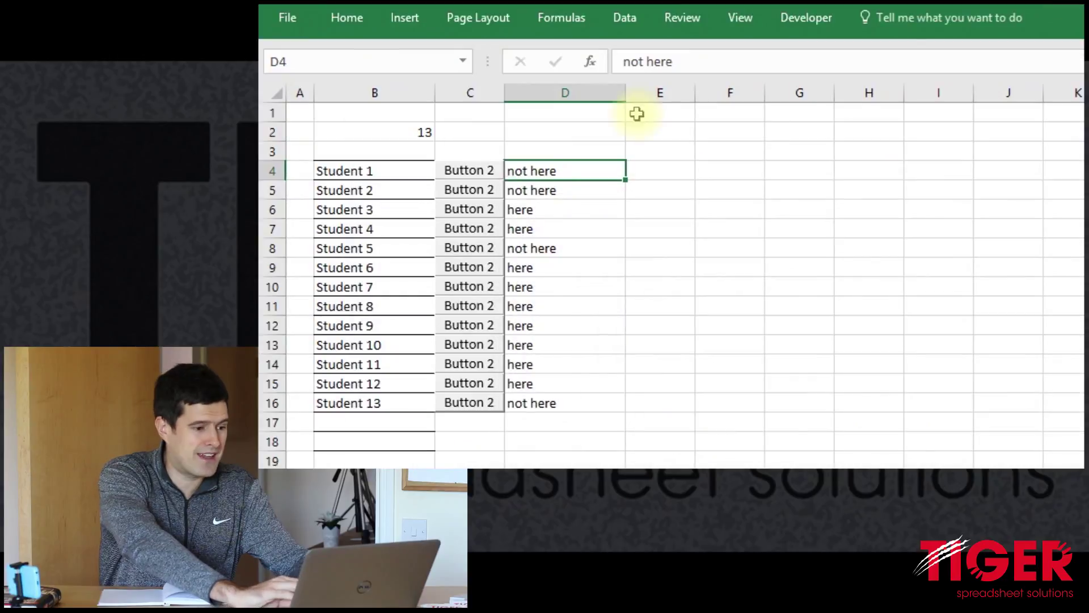
Step: Edit the text of the button beside Student 1 and delete its entire caption
{"action": "right_click", "coordinate": [494, 172]}
{"action": "left_click", "coordinate": [546, 253]}
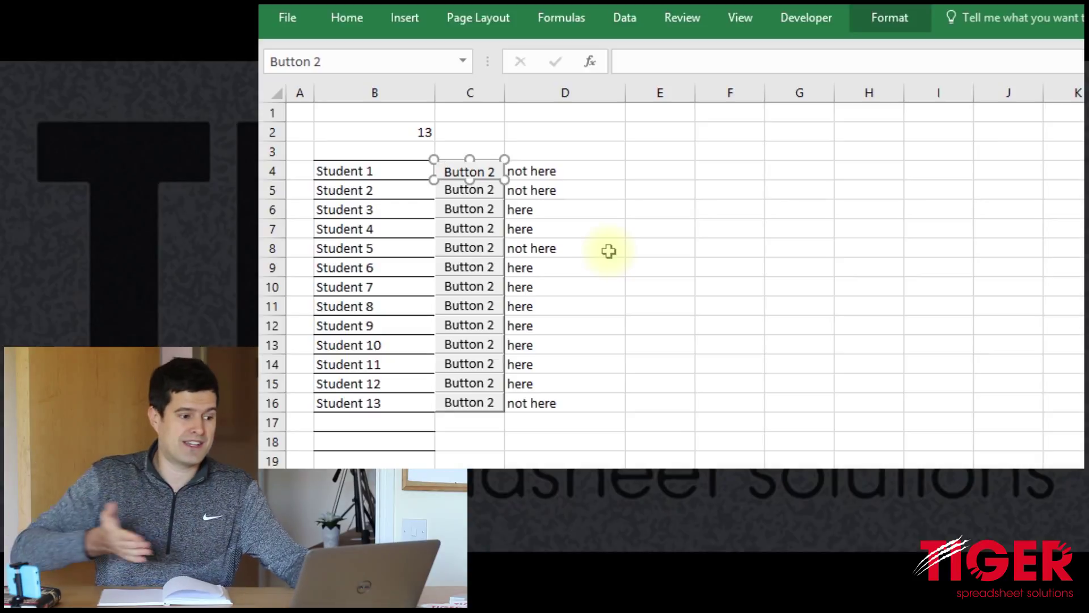
{"action": "key", "text": "BackSpace"}
{"action": "key", "text": "BackSpace"}
{"action": "key", "text": "BackSpace"}
{"action": "key", "text": "BackSpace"}
{"action": "key", "text": "BackSpace"}
{"action": "key", "text": "BackSpace"}
{"action": "key", "text": "BackSpace"}
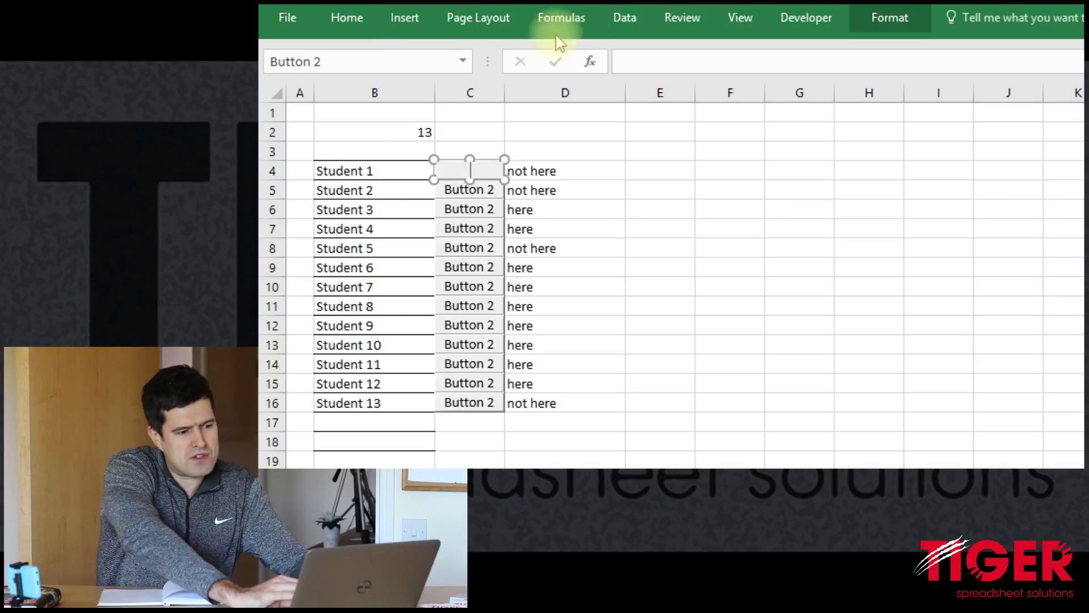
Step: Open the Symbol dialog for the empty button caption with the Wingdings font
{"action": "left_click", "coordinate": [397, 28]}
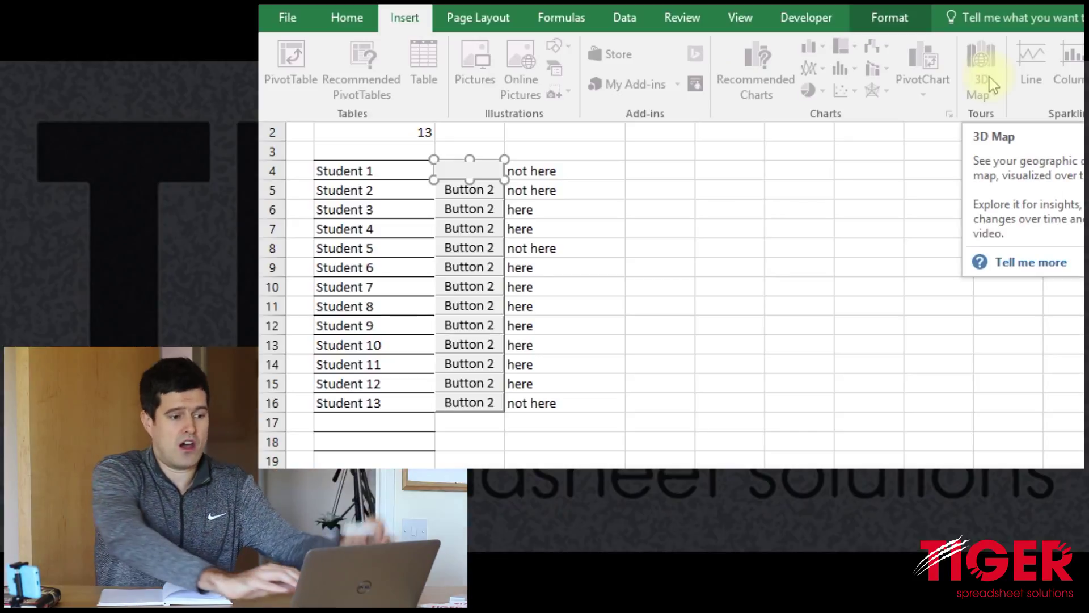
{"action": "key", "text": "alt+n"}
{"action": "key", "text": "u"}
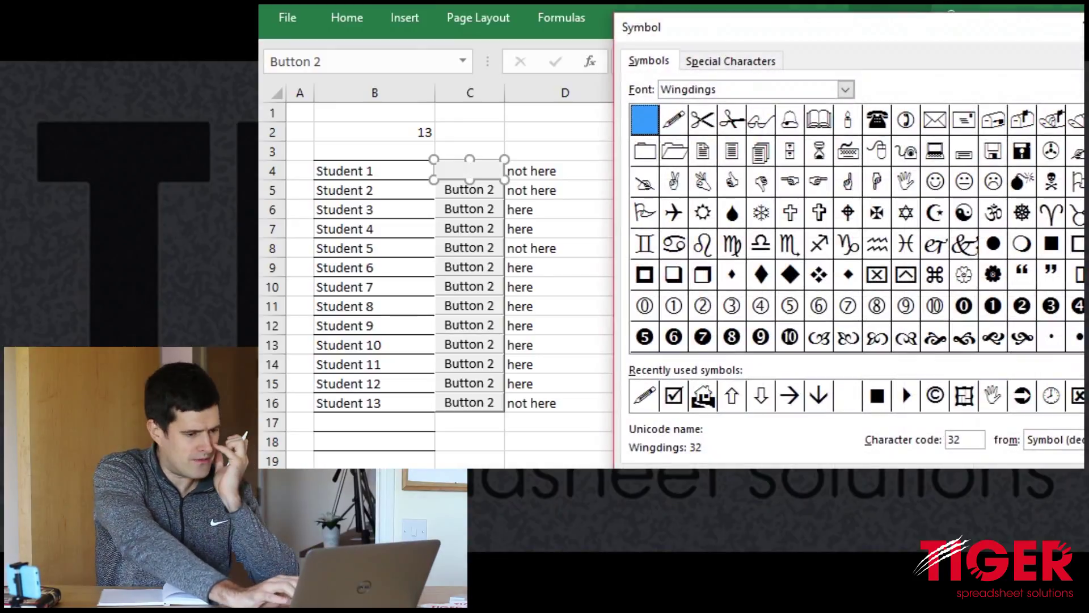
{"action": "left_click_drag", "start_coordinate": [931, 39], "coordinate": [856, 36]}
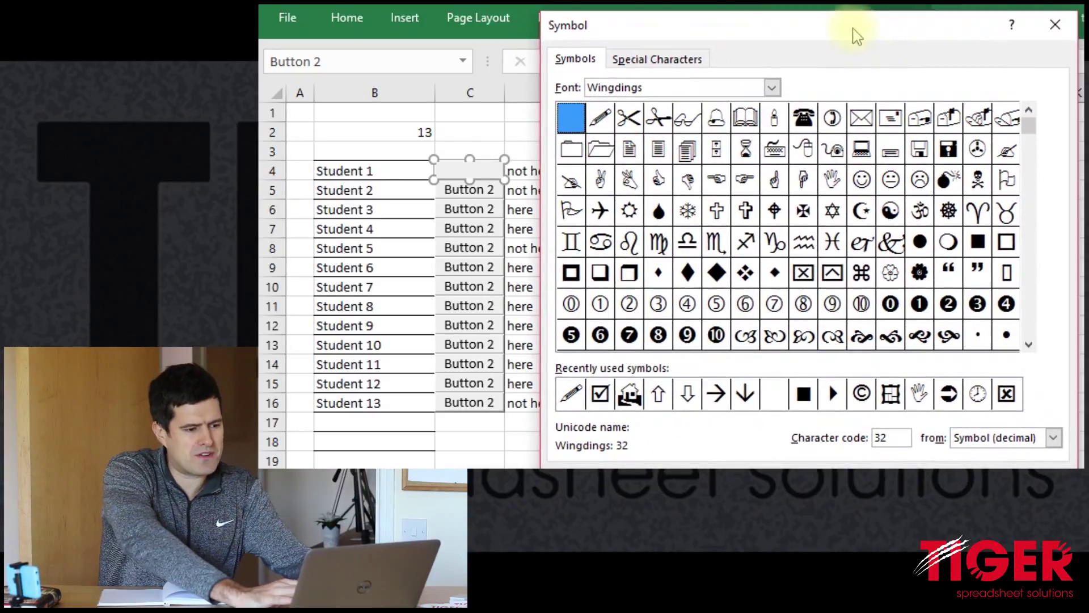
{"action": "left_click", "coordinate": [772, 88]}
{"action": "left_click", "coordinate": [816, 90]}
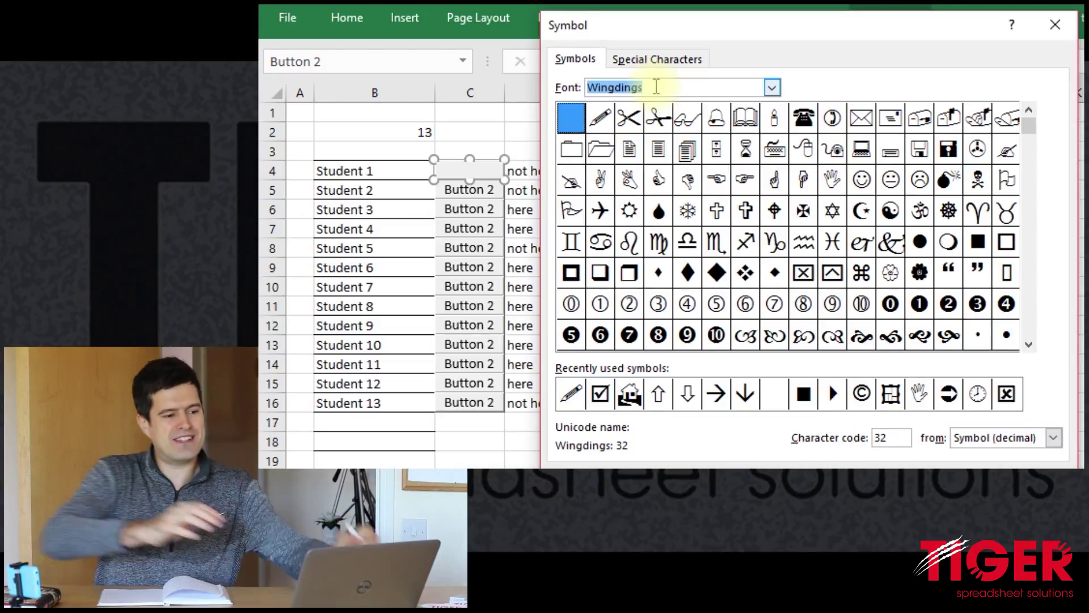
Step: Insert the Wingdings ticked-box symbol, character code 254, into the Student 1 button's caption and close the Symbol dialog
{"action": "left_click", "coordinate": [1032, 134]}
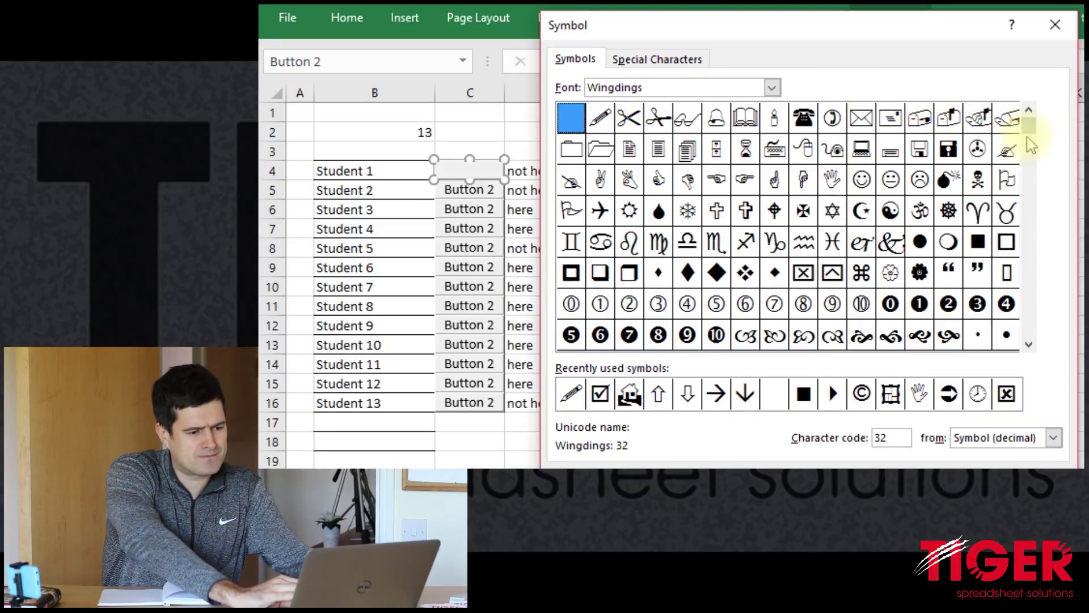
{"action": "left_click", "coordinate": [1029, 344]}
{"action": "left_click", "coordinate": [1029, 344]}
{"action": "left_click", "coordinate": [1029, 345]}
{"action": "left_click", "coordinate": [1030, 345]}
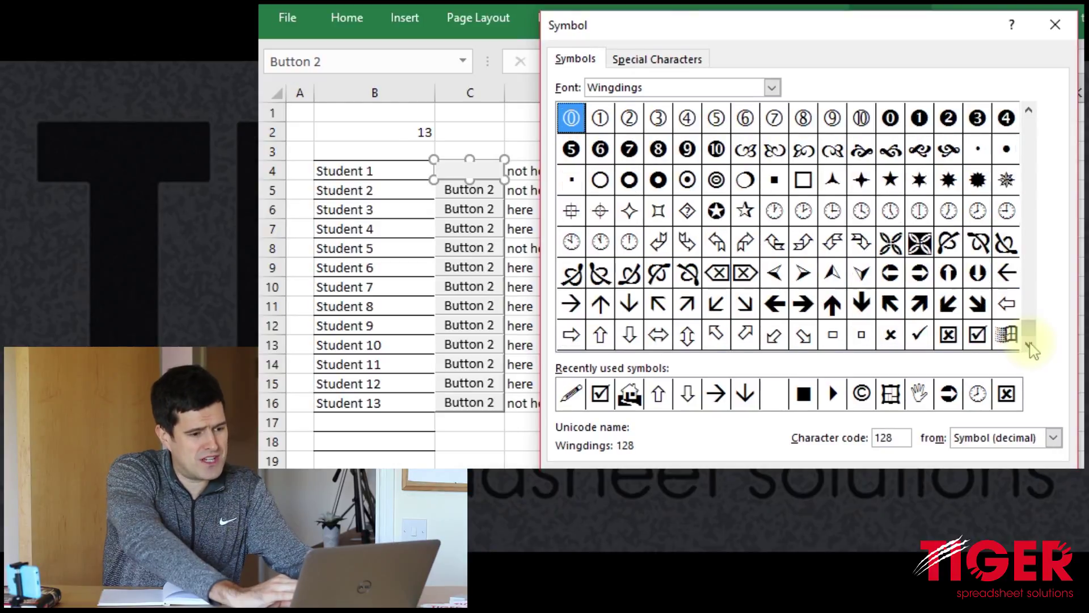
{"action": "left_click", "coordinate": [1030, 345]}
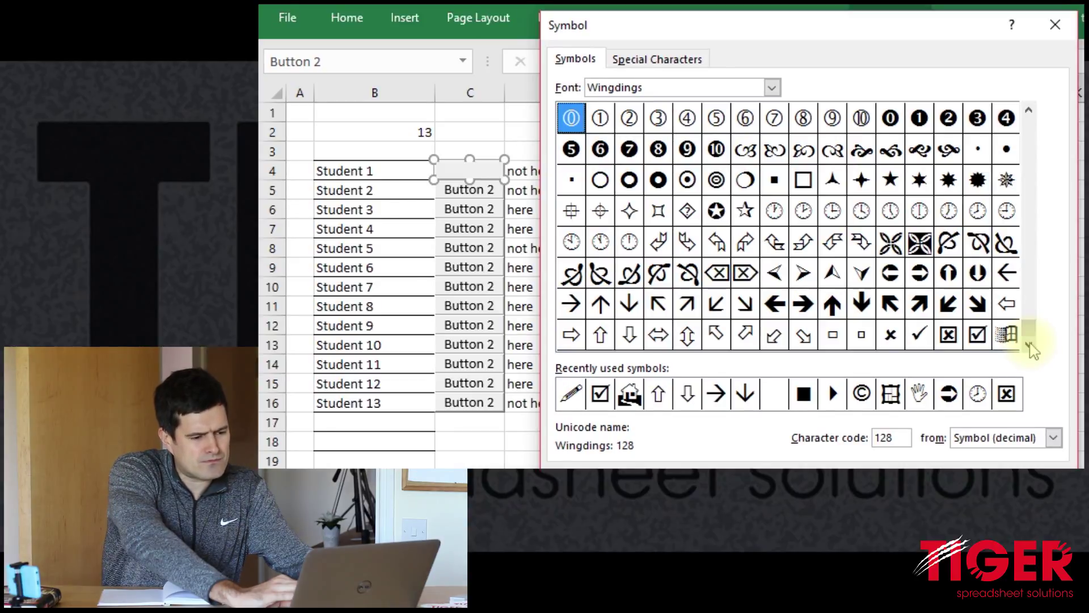
{"action": "left_click", "coordinate": [977, 336]}
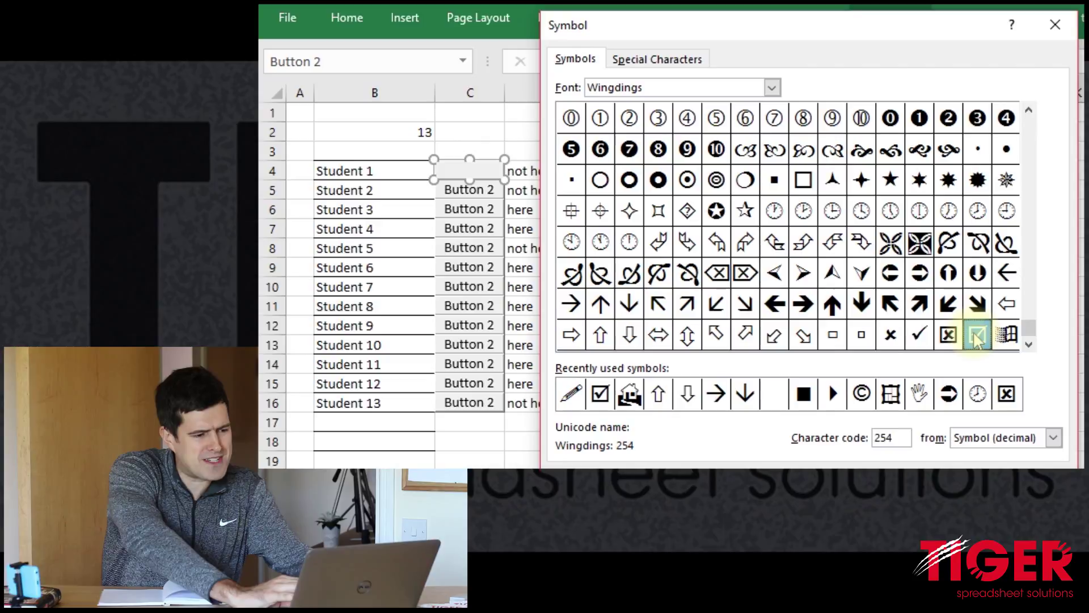
{"action": "left_click_drag", "start_coordinate": [910, 34], "coordinate": [891, 0]}
{"action": "left_click", "coordinate": [932, 440]}
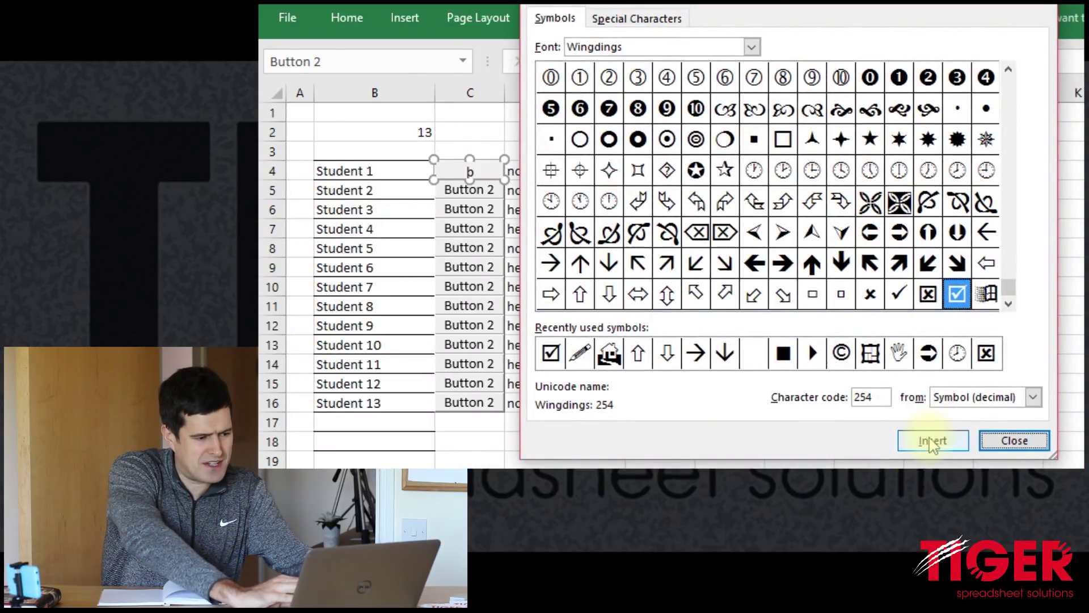
{"action": "left_click", "coordinate": [1005, 442]}
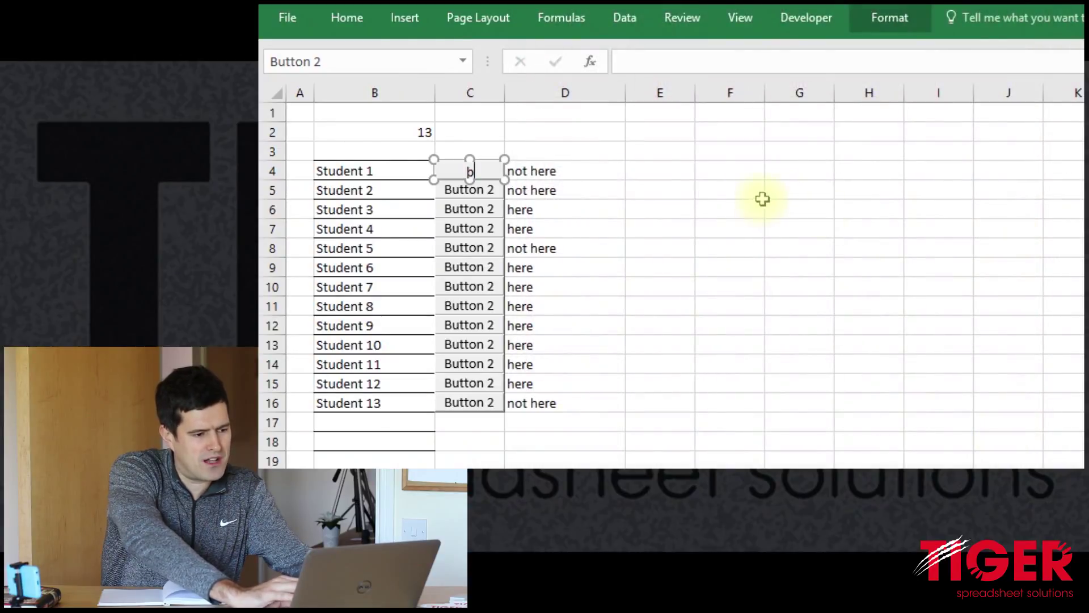
{"action": "left_click", "coordinate": [791, 197]}
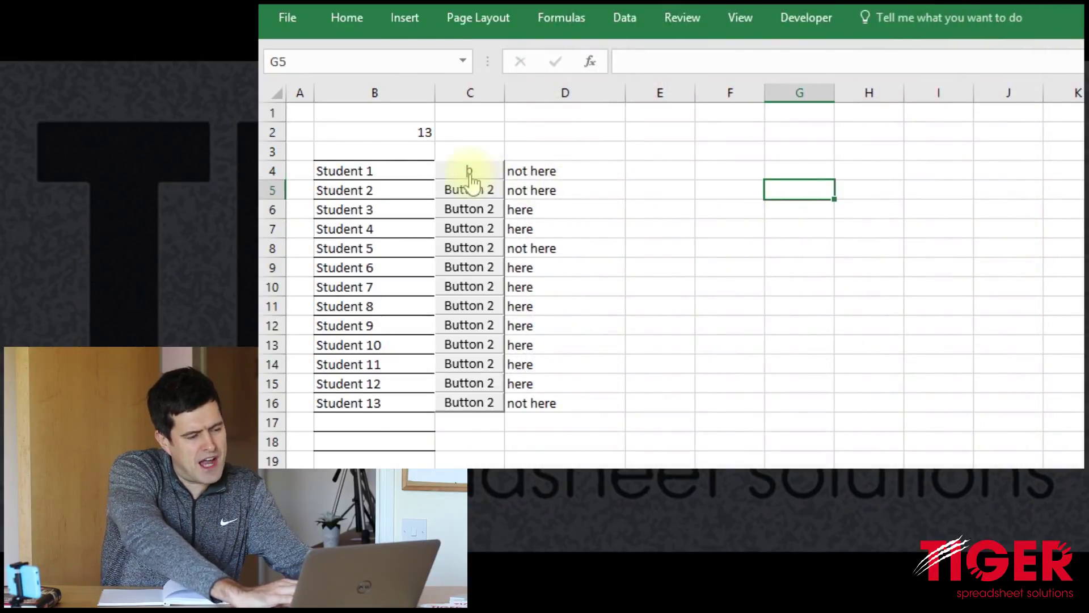
Step: Set the font of the Student 1 button's caption to Wingdings and deselect the button
{"action": "right_click", "coordinate": [489, 168]}
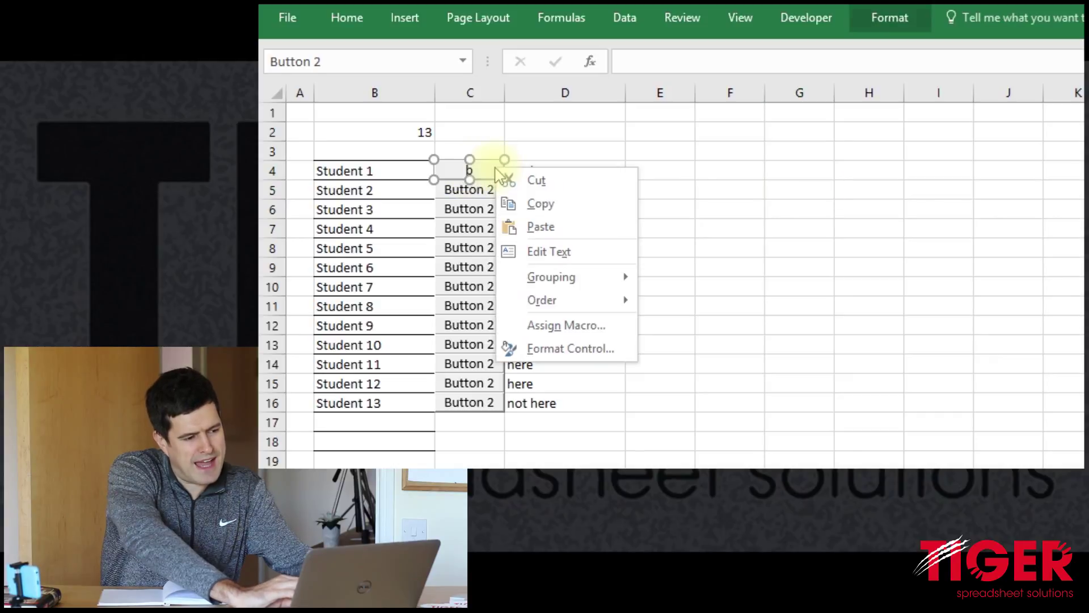
{"action": "key", "text": "Escape"}
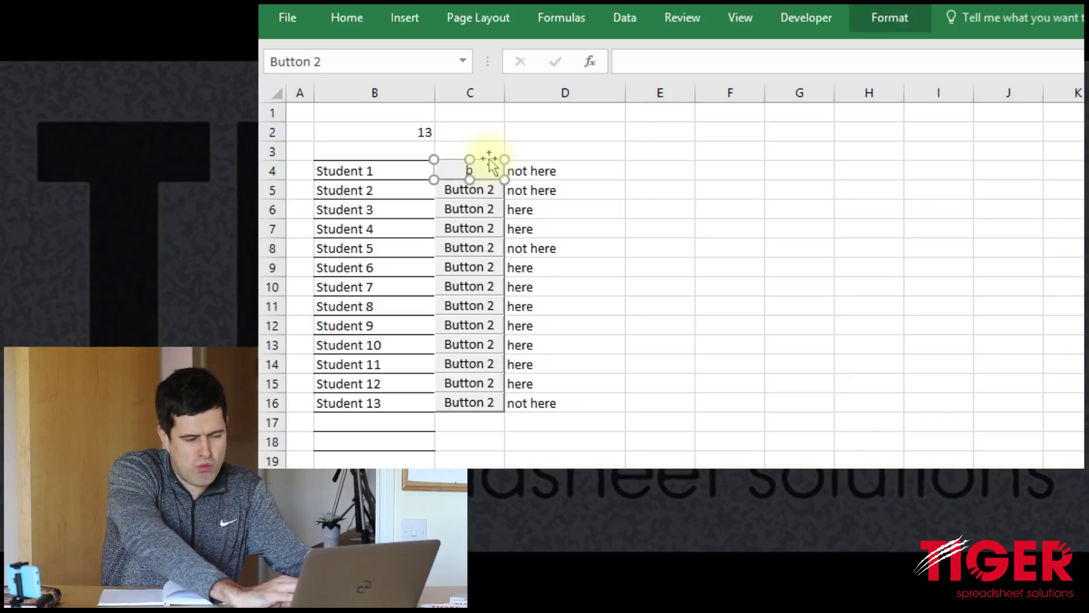
{"action": "left_click", "coordinate": [355, 19]}
{"action": "left_click", "coordinate": [458, 55]}
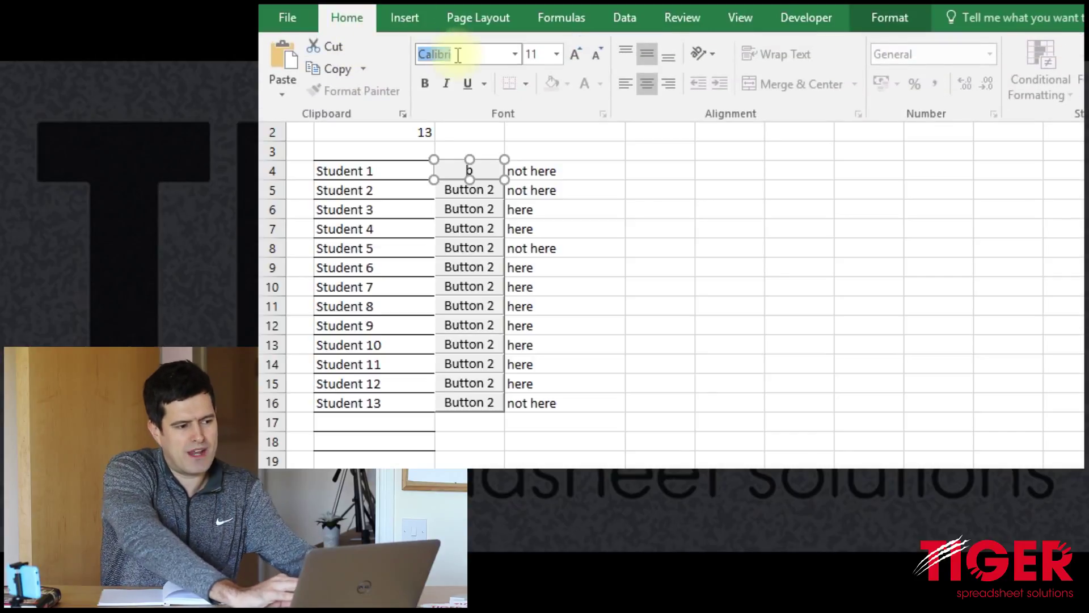
{"action": "type", "text": "Wing"}
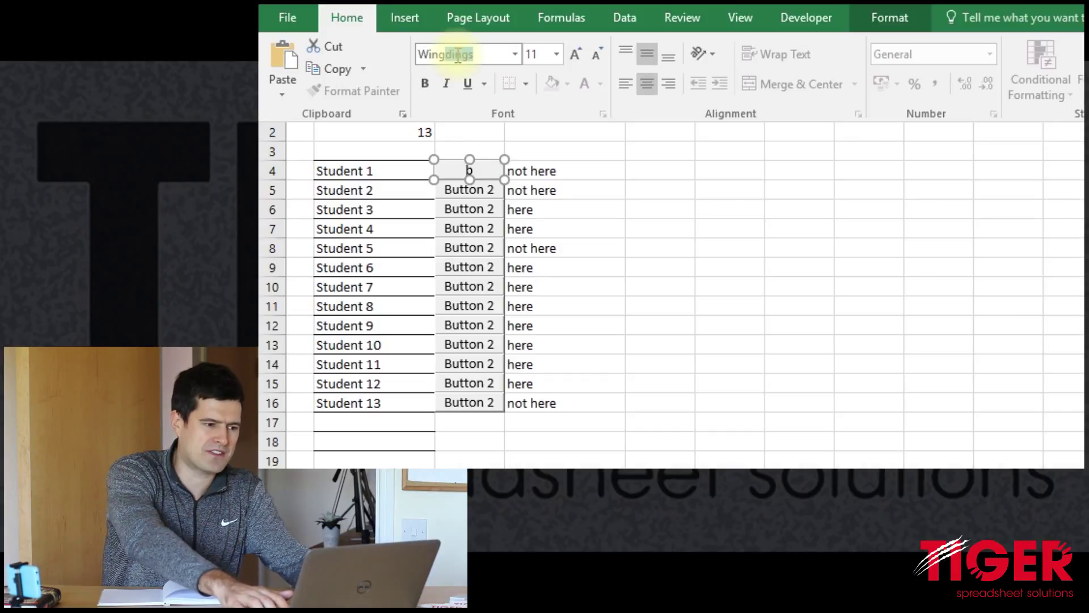
{"action": "key", "text": "Return"}
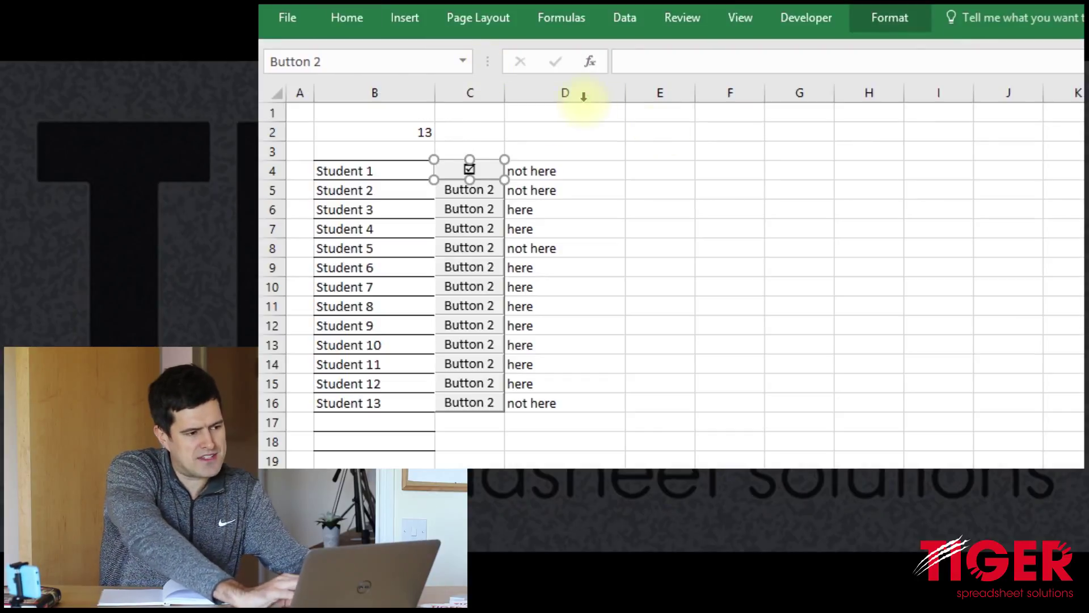
{"action": "left_click", "coordinate": [738, 189]}
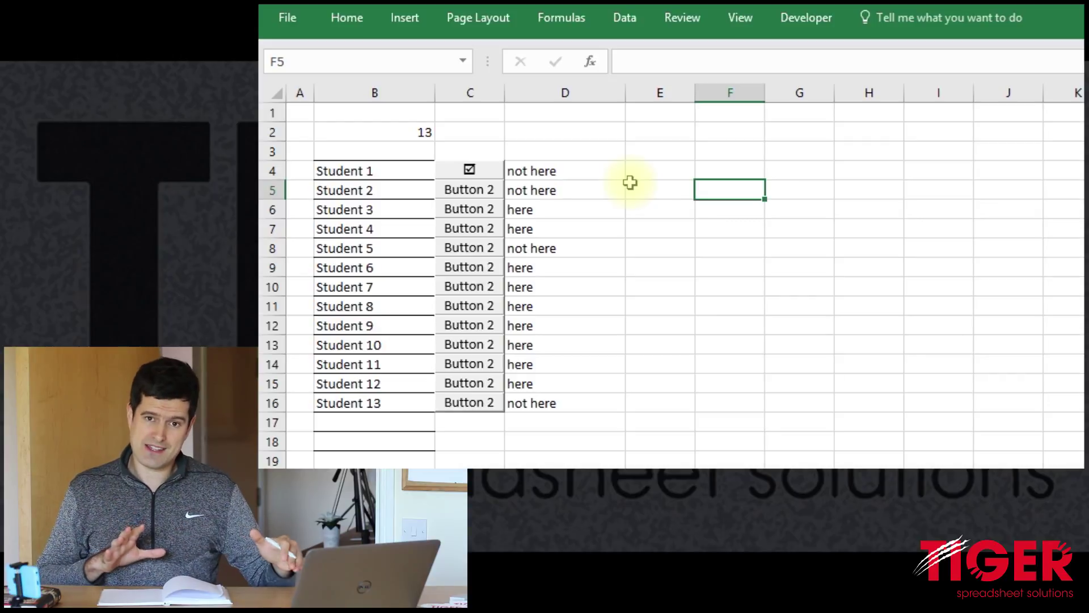
Step: Run the DeleteButtons macro from the VBA editor to remove every button apart from the first one
{"action": "key", "text": "alt+F11"}
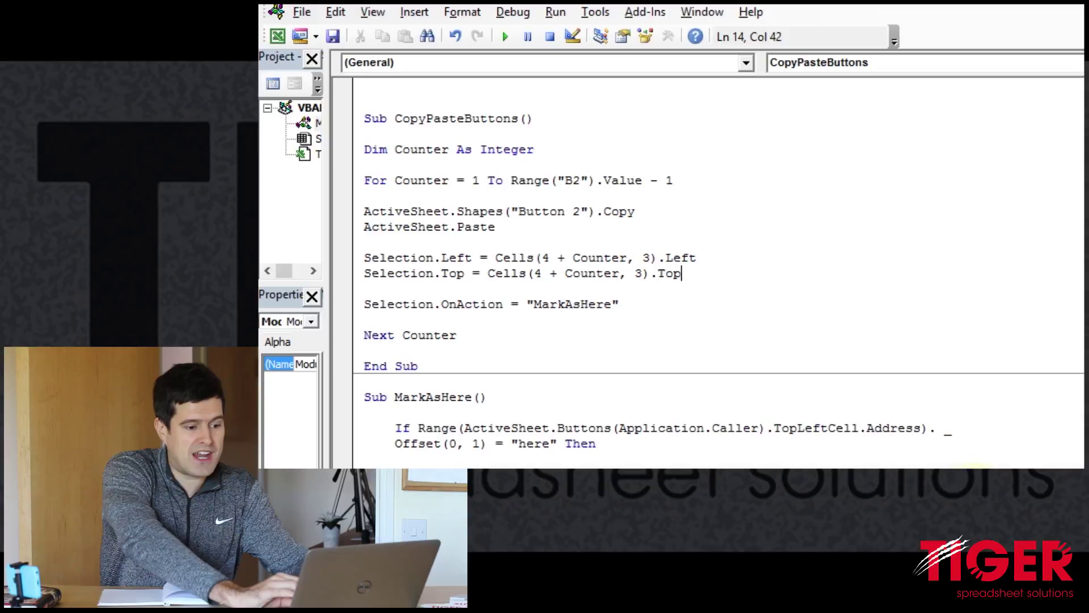
{"action": "scroll", "coordinate": [714, 266], "scroll_direction": "down", "scroll_amount": 5}
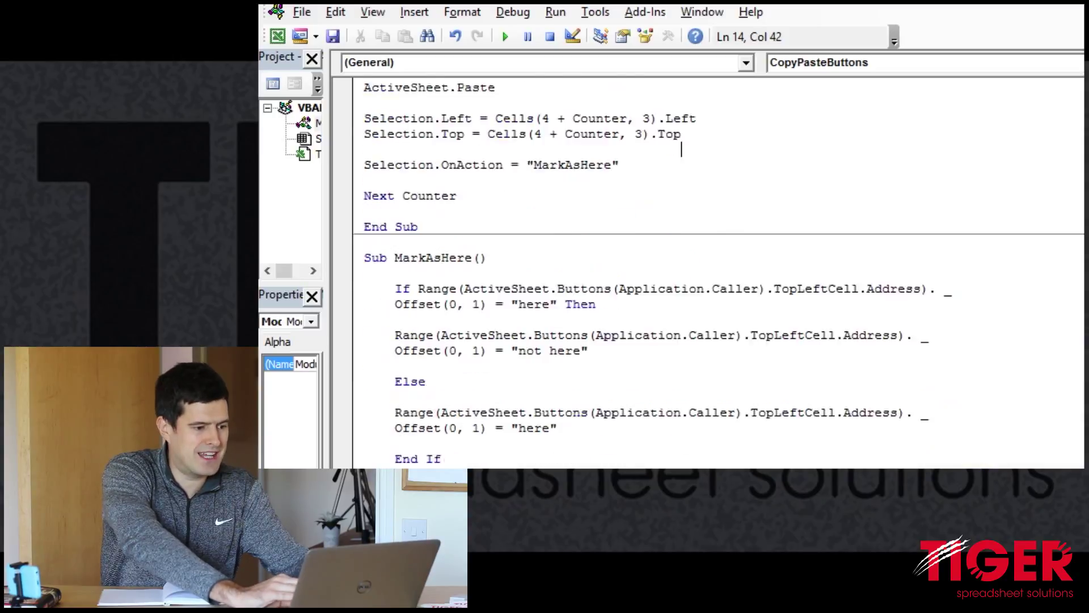
{"action": "left_click", "coordinate": [531, 458]}
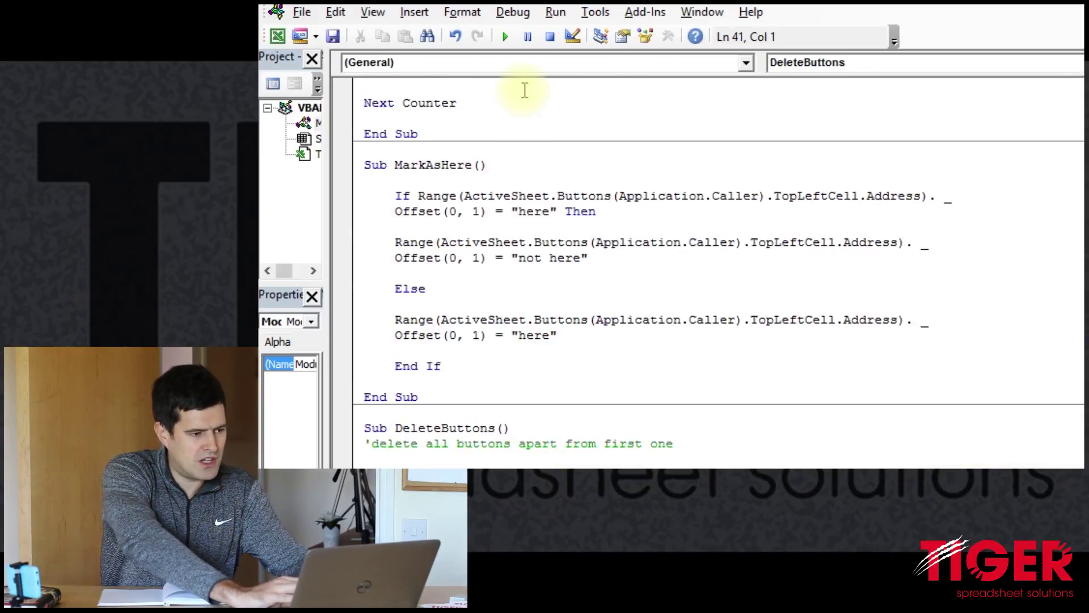
{"action": "left_click", "coordinate": [505, 38]}
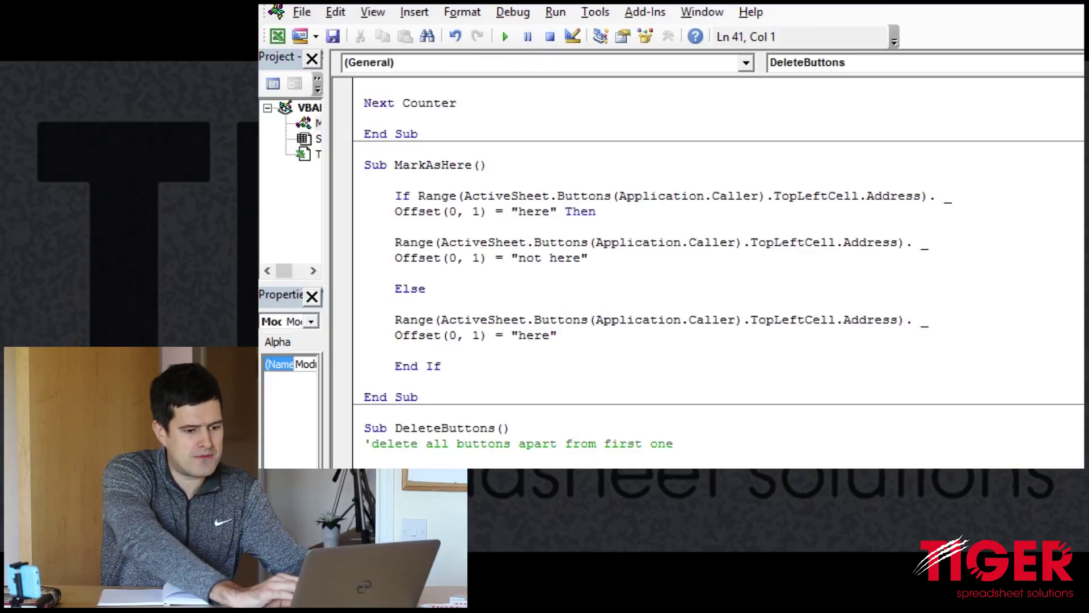
Step: Run the CopyPasteButtons macro to copy the ticked-box button beside every student, and return to the worksheet
{"action": "scroll", "coordinate": [584, 190], "scroll_direction": "up", "scroll_amount": 5}
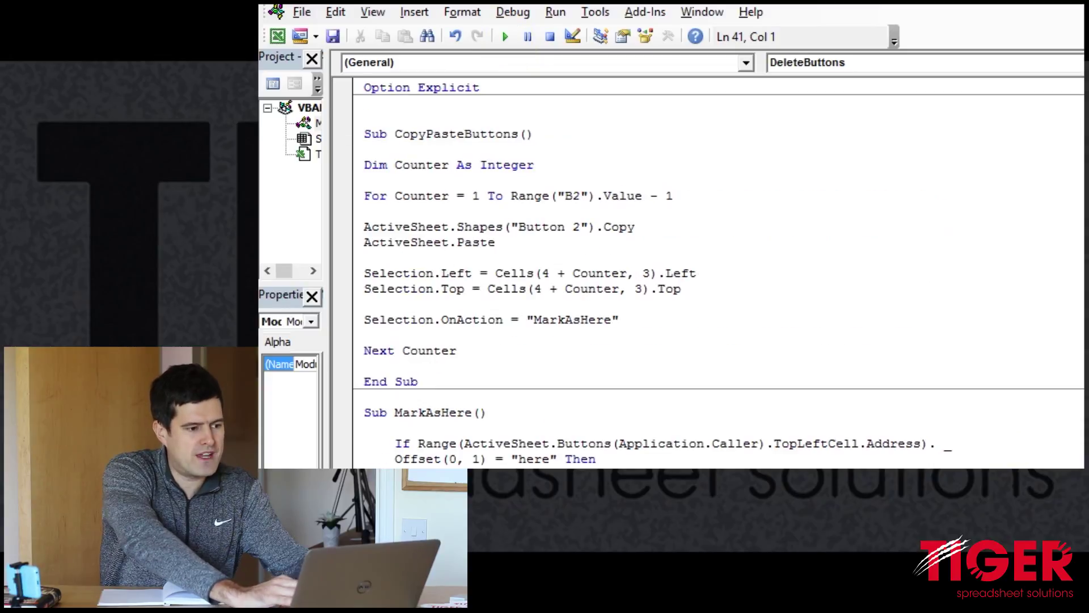
{"action": "left_click", "coordinate": [486, 149]}
{"action": "left_click", "coordinate": [506, 36]}
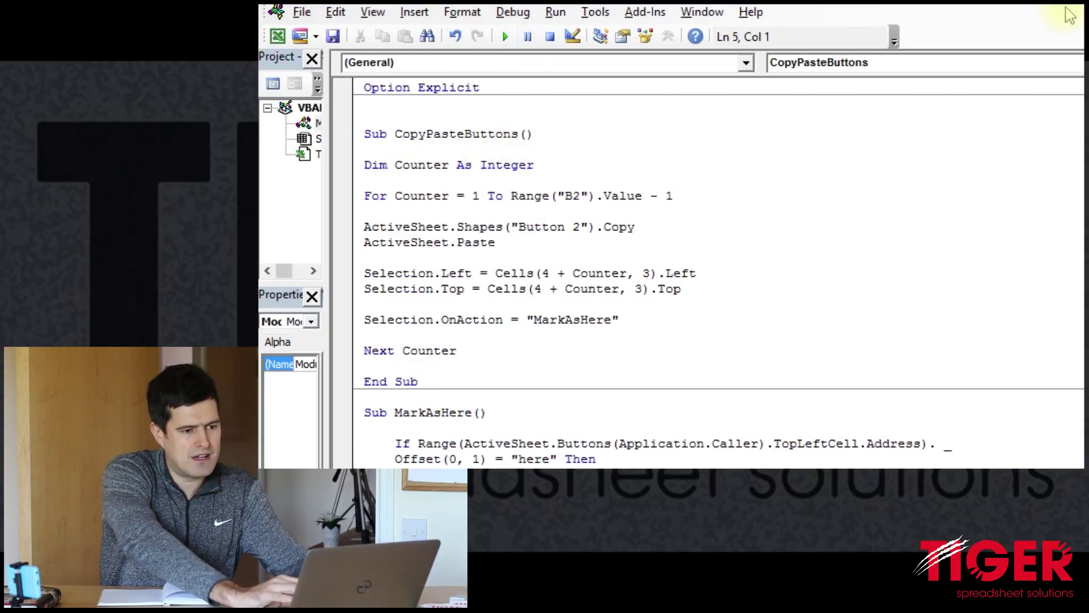
{"action": "key", "text": "alt+F11"}
{"action": "left_click", "coordinate": [691, 283]}
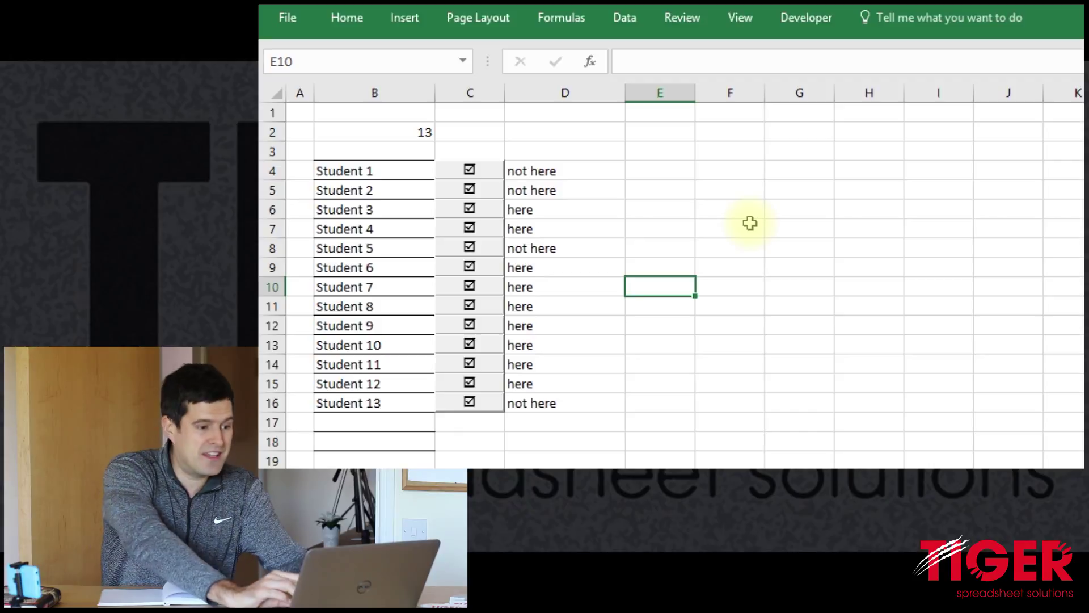
Step: Test the ticked-box buttons, marking Students 1 and 2 as here and Students 3, 7 and 8 as not here
{"action": "left_click", "coordinate": [479, 173]}
{"action": "left_click", "coordinate": [485, 190]}
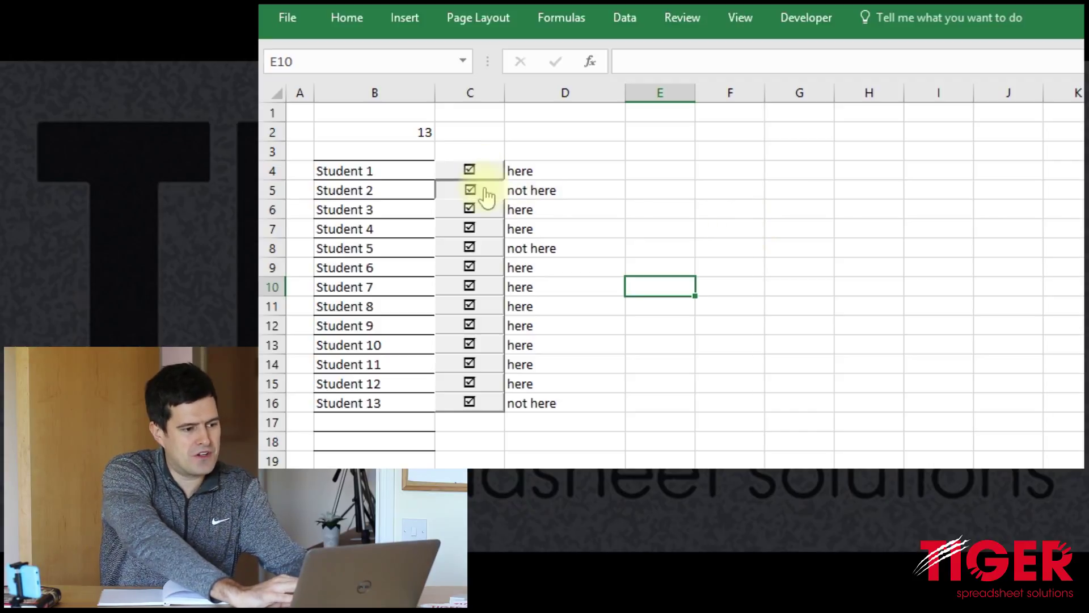
{"action": "left_click", "coordinate": [487, 211]}
{"action": "left_click", "coordinate": [492, 231]}
{"action": "left_click", "coordinate": [491, 244]}
{"action": "left_click", "coordinate": [491, 243]}
{"action": "left_click", "coordinate": [488, 286]}
{"action": "left_click", "coordinate": [489, 301]}
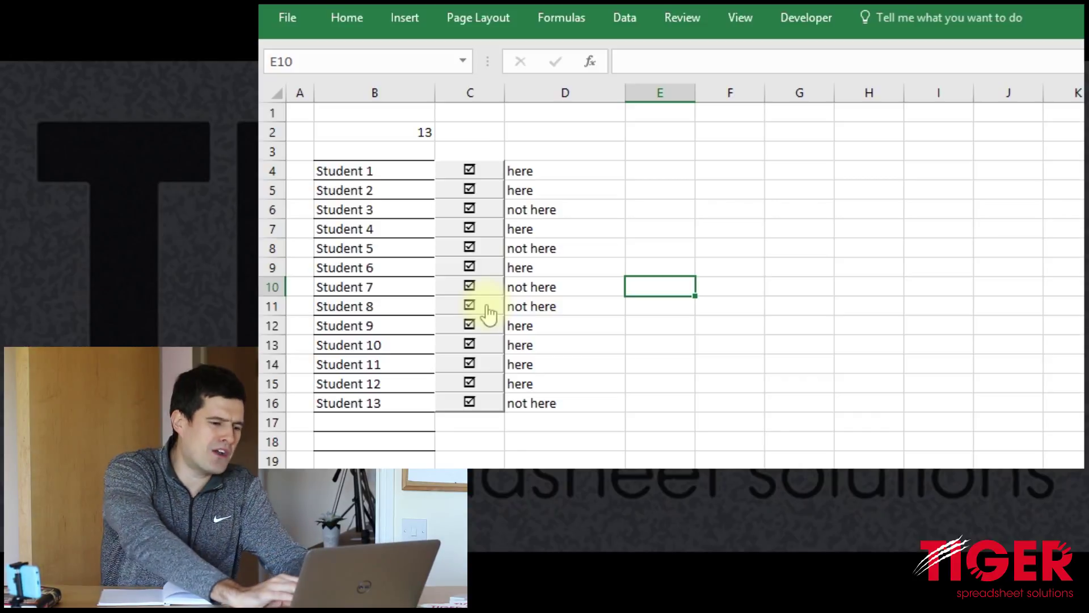
Step: Add a conditional formatting rule to D4:D18 giving cells equal to "not here" Light Red Fill with Dark Red Text
{"action": "left_click", "coordinate": [565, 178]}
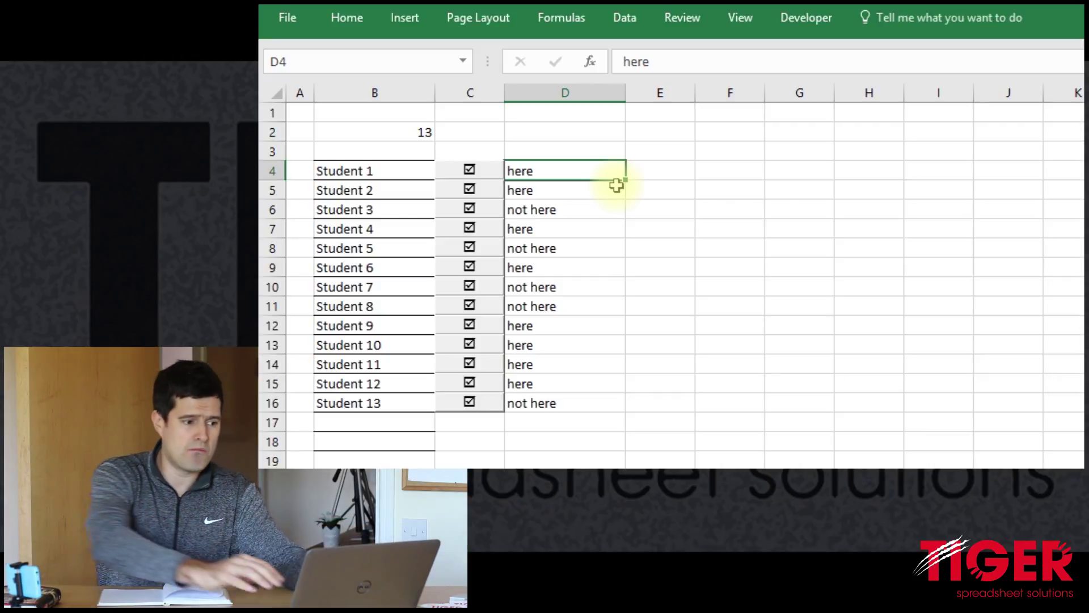
{"action": "left_click_drag", "start_coordinate": [616, 185], "coordinate": [616, 185]}
{"action": "key", "text": "shift+Down"}
{"action": "key", "text": "shift+Down"}
{"action": "key", "text": "shift+Down"}
{"action": "key", "text": "shift+Down"}
{"action": "key", "text": "shift+Down"}
{"action": "key", "text": "shift+Down"}
{"action": "key", "text": "shift+Down"}
{"action": "key", "text": "shift+Down"}
{"action": "key", "text": "shift+Down"}
{"action": "key", "text": "shift+Down"}
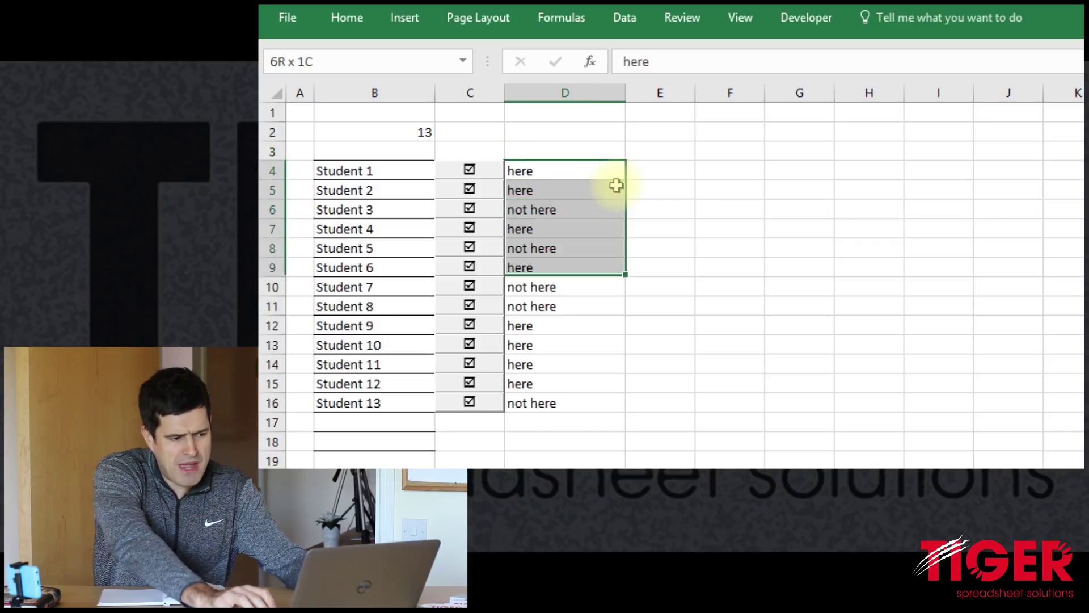
{"action": "key", "text": "shift+Down"}
{"action": "key", "text": "shift+Down"}
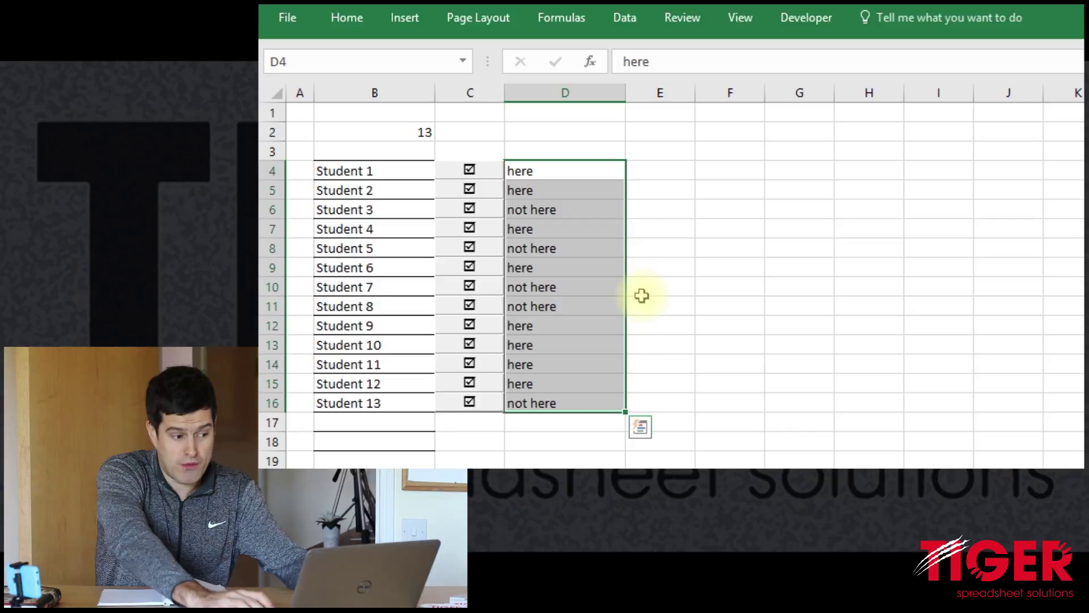
{"action": "key", "text": "shift+Down"}
{"action": "key", "text": "shift+Down"}
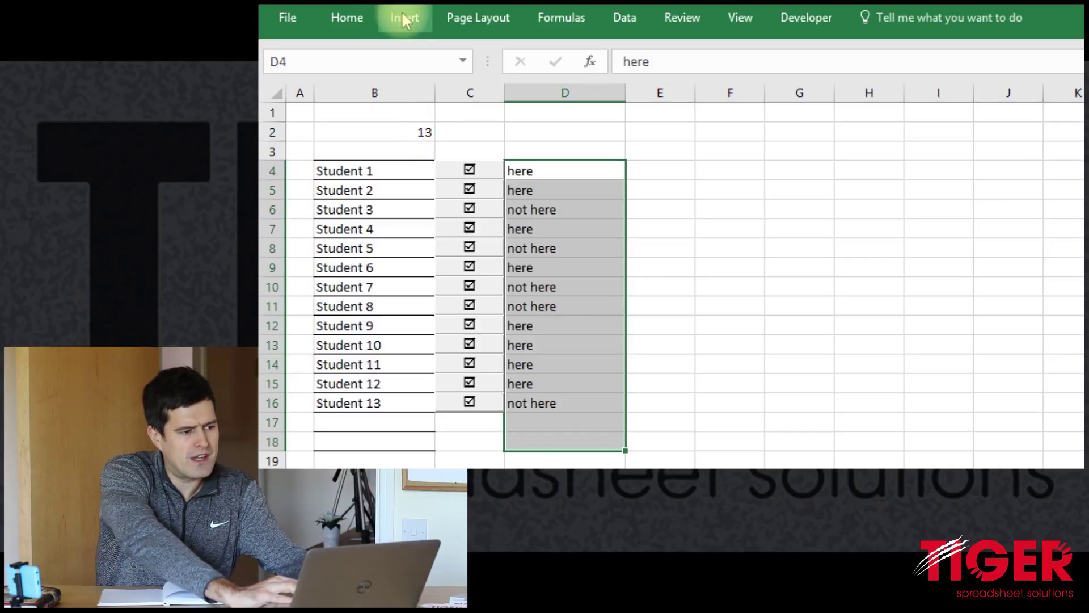
{"action": "left_click", "coordinate": [356, 15]}
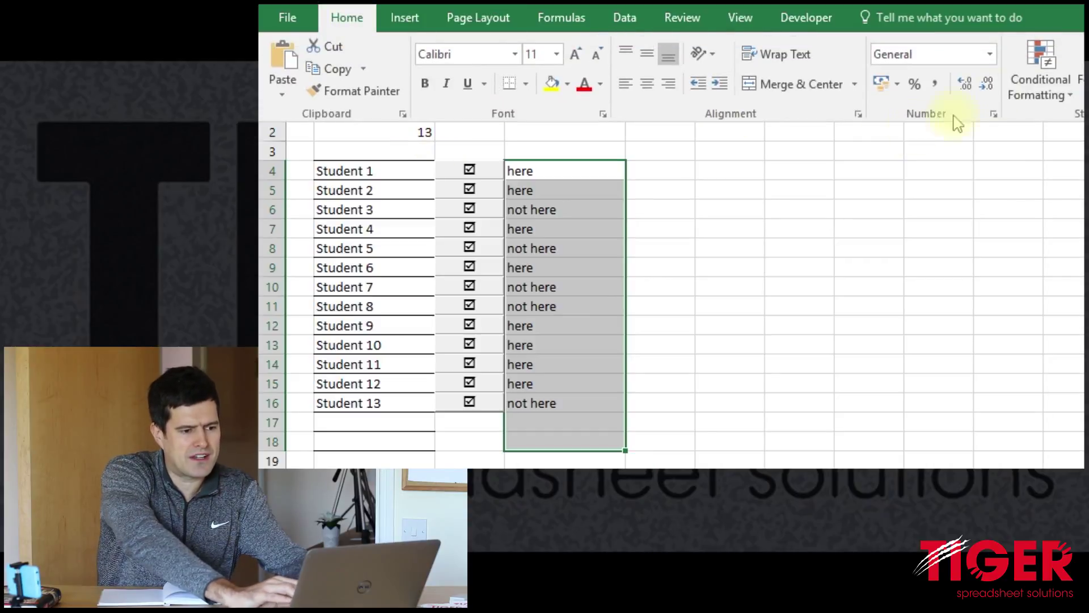
{"action": "left_click", "coordinate": [1042, 93]}
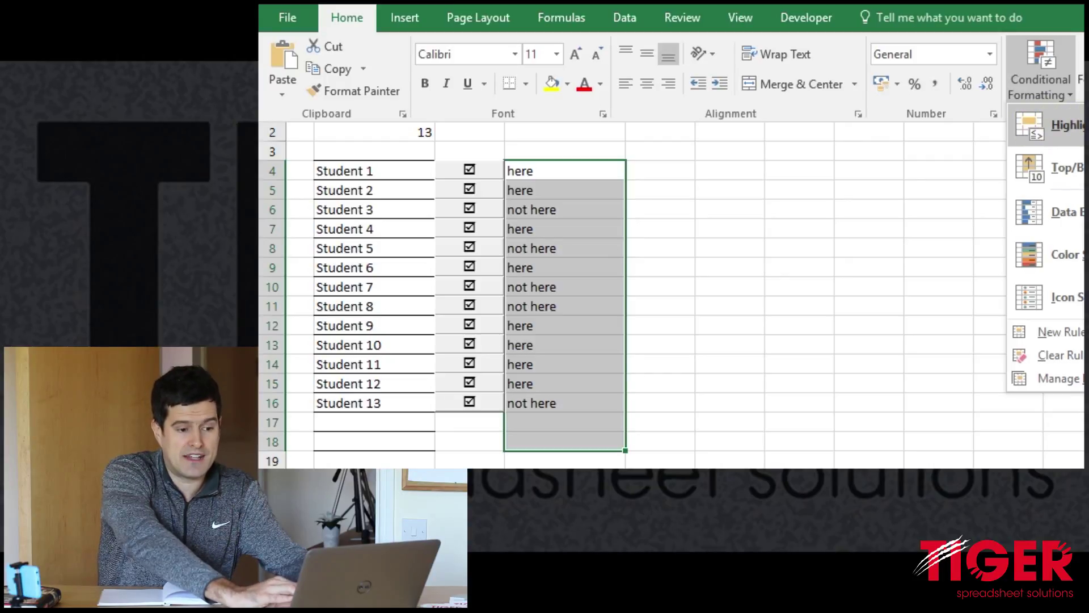
{"action": "left_click", "coordinate": [1085, 168]}
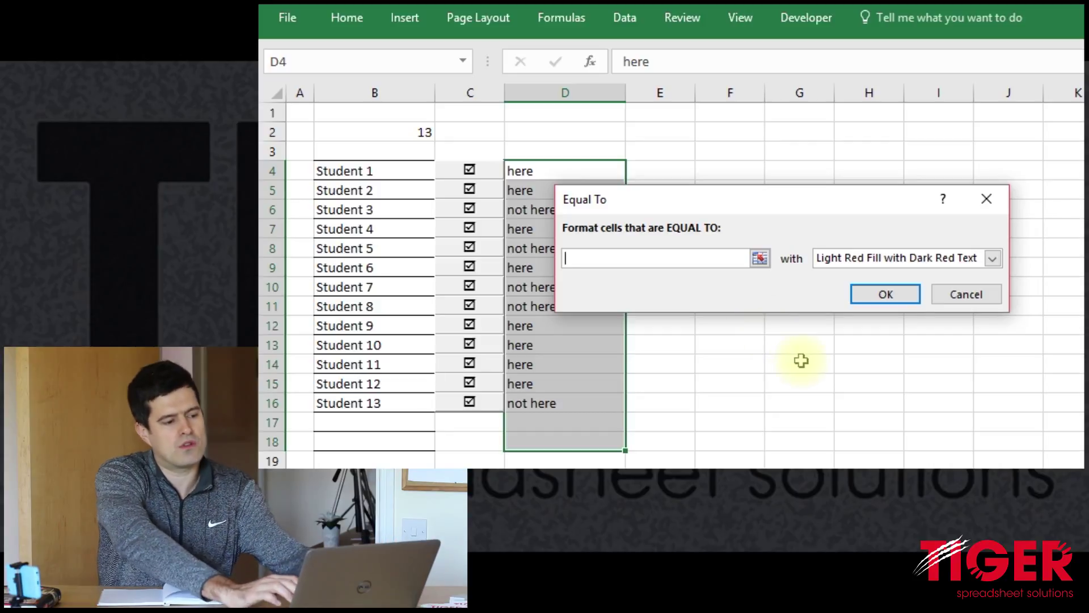
{"action": "type", "text": "not here"}
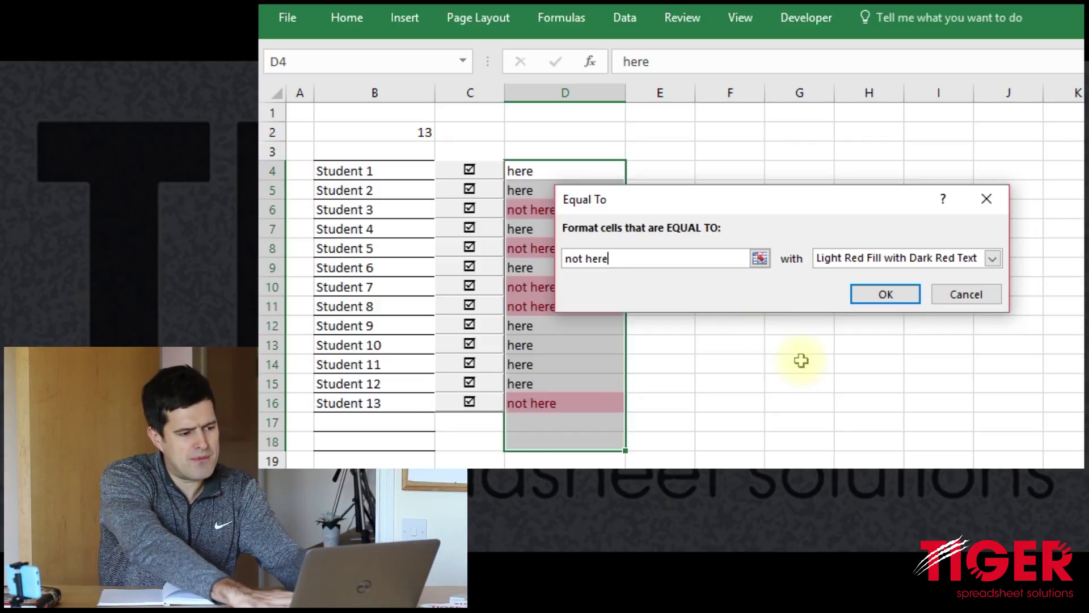
{"action": "left_click_drag", "start_coordinate": [728, 207], "coordinate": [828, 131]}
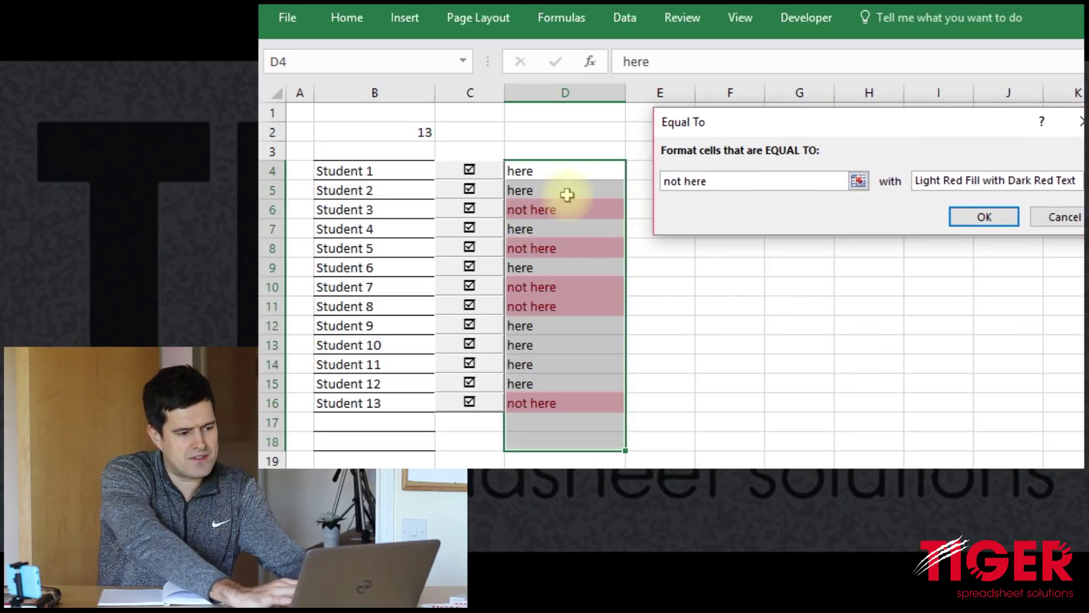
{"action": "left_click_drag", "start_coordinate": [804, 130], "coordinate": [725, 123]}
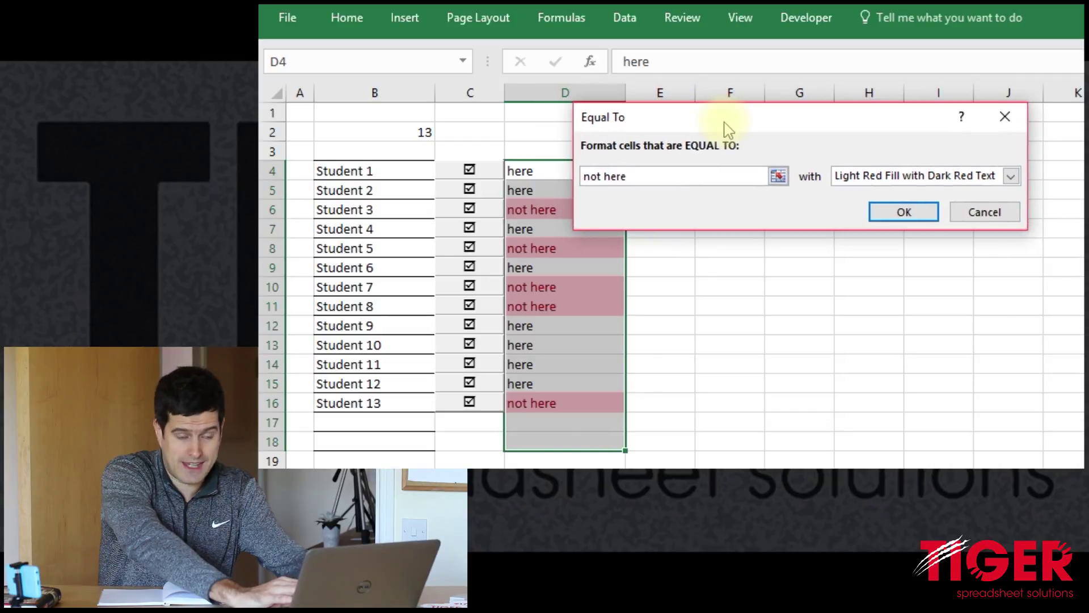
{"action": "left_click_drag", "start_coordinate": [834, 129], "coordinate": [900, 176]}
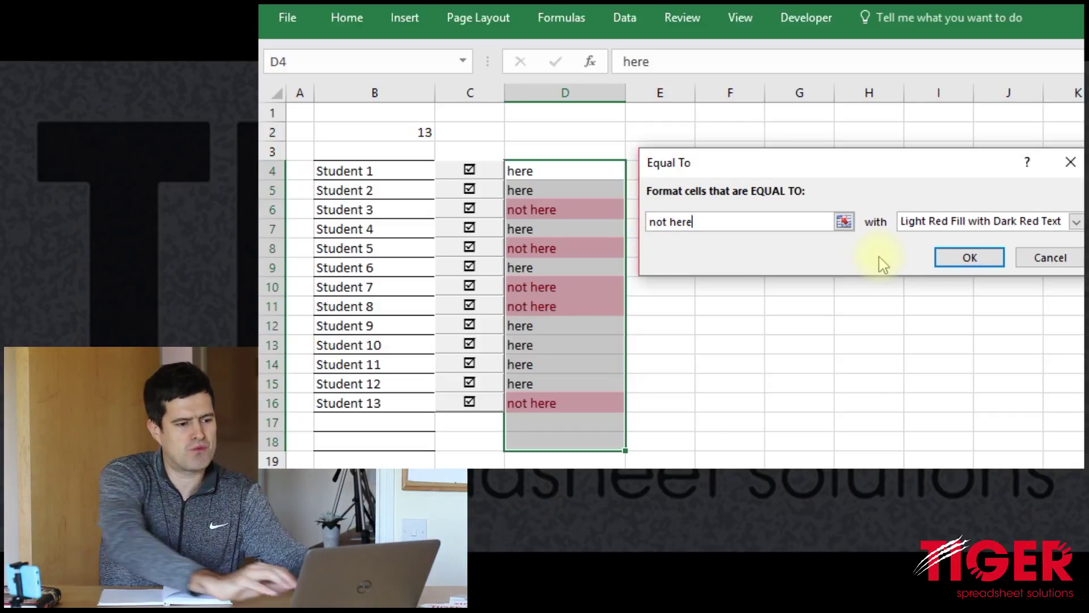
{"action": "left_click", "coordinate": [970, 258]}
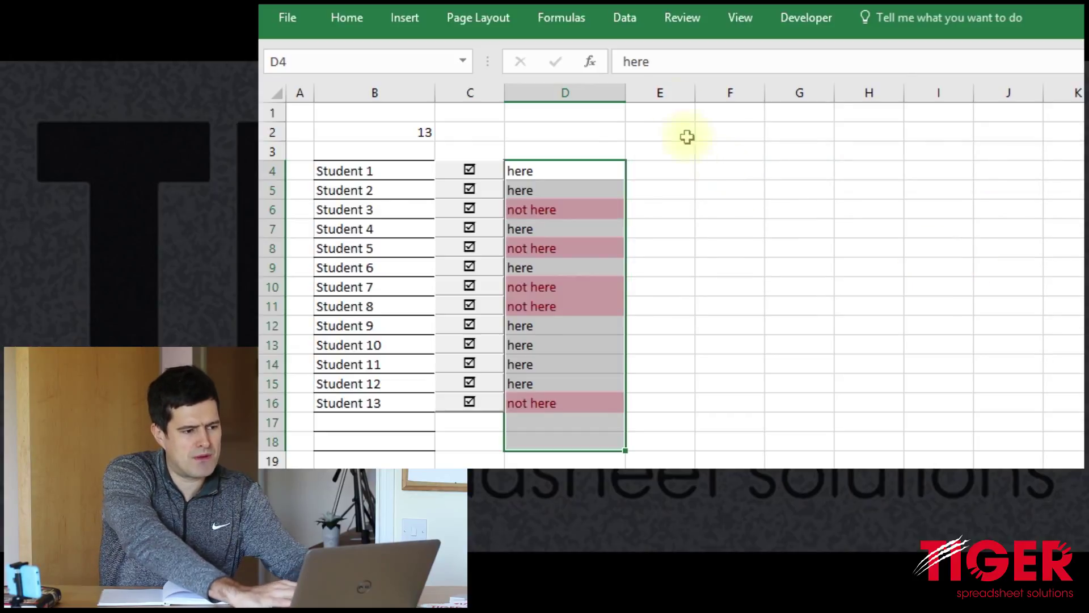
Step: Add a second conditional formatting rule to D4:D18 giving cells equal to "here" Green Fill with Dark Green Text
{"action": "left_click", "coordinate": [340, 18]}
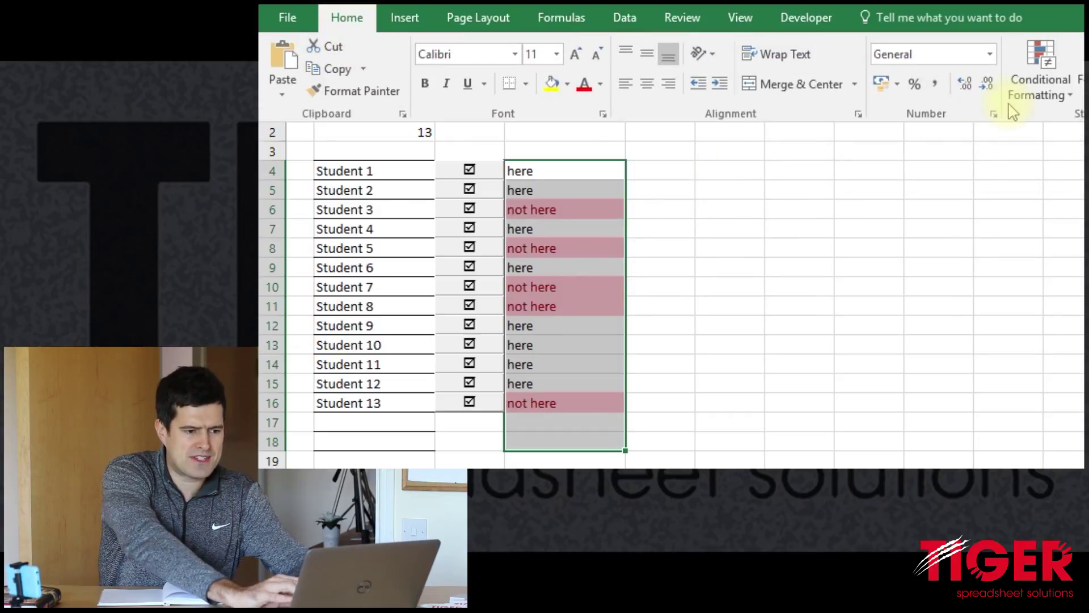
{"action": "left_click", "coordinate": [1056, 97]}
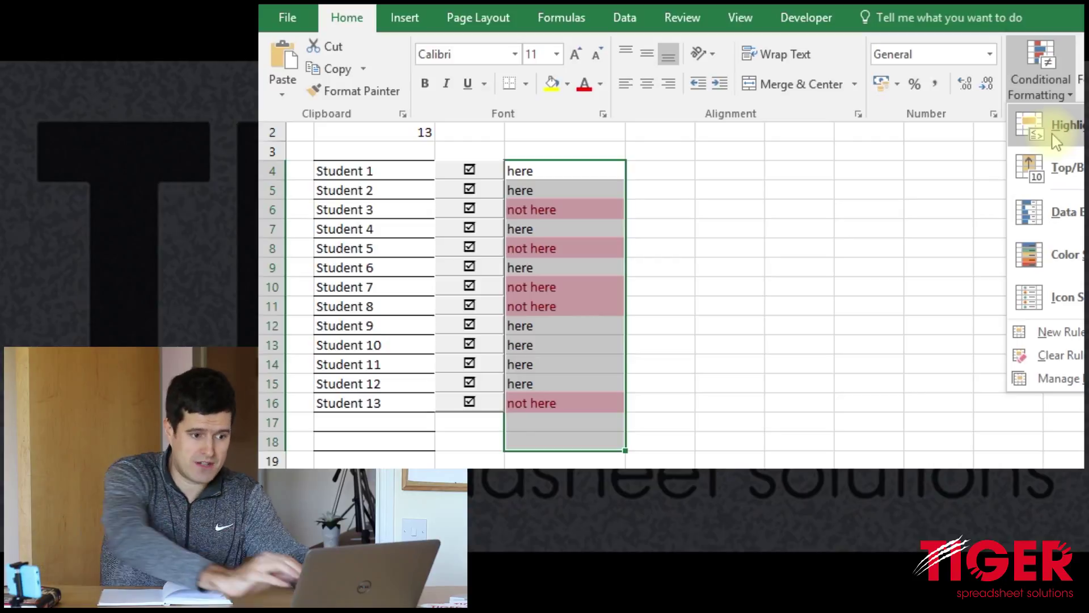
{"action": "left_click", "coordinate": [1084, 196]}
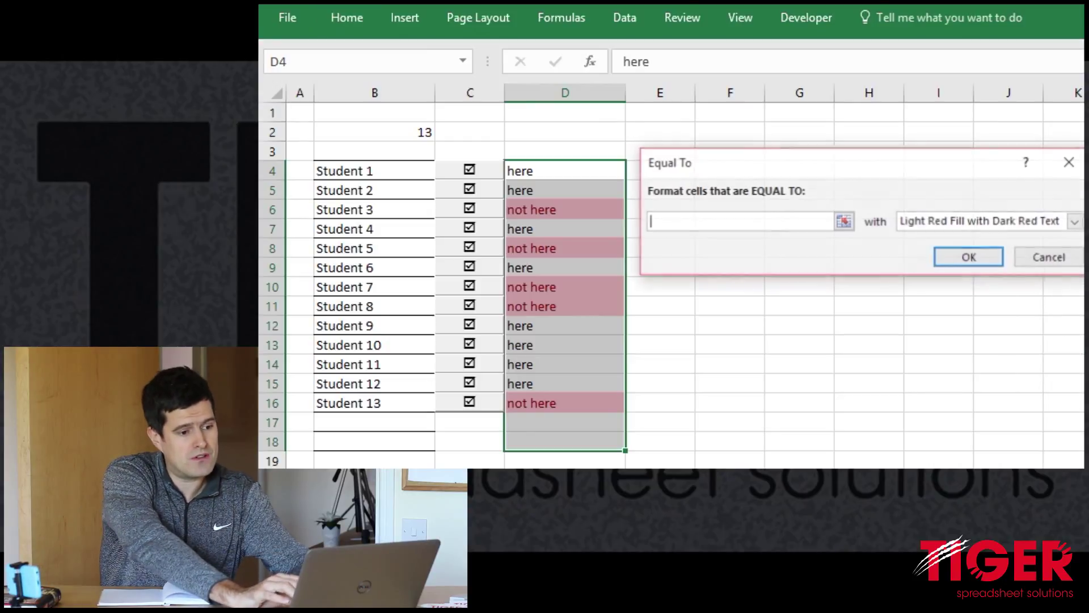
{"action": "type", "text": "here"}
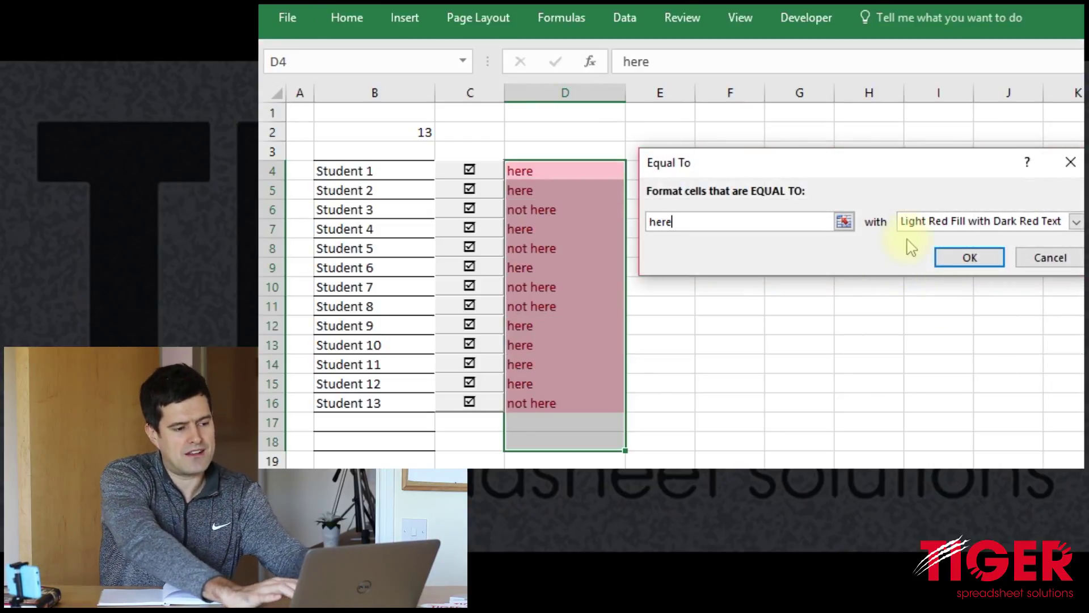
{"action": "left_click", "coordinate": [1076, 222]}
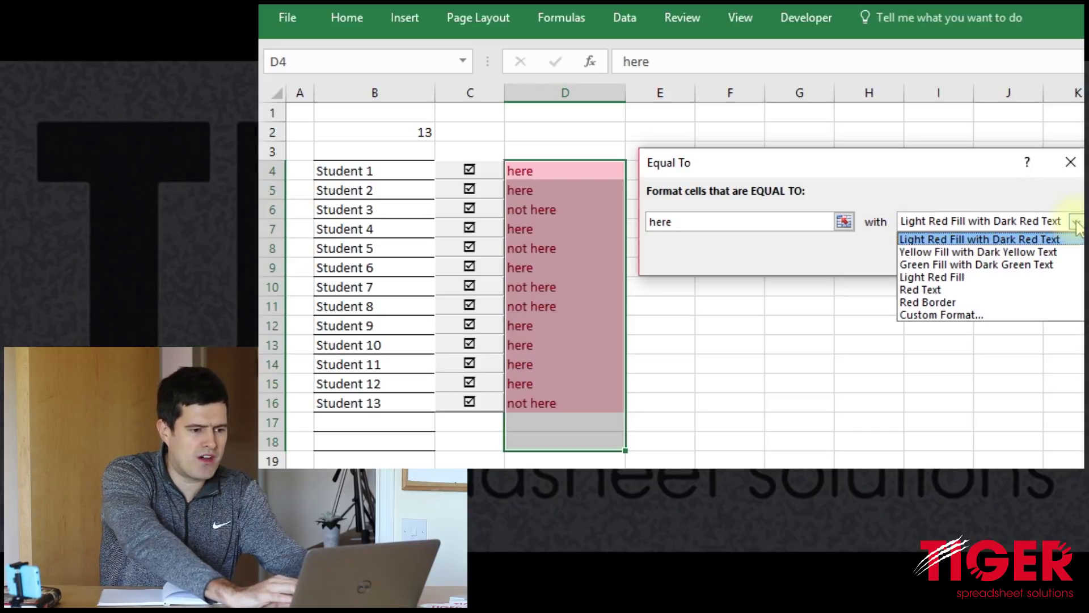
{"action": "left_click", "coordinate": [1036, 268]}
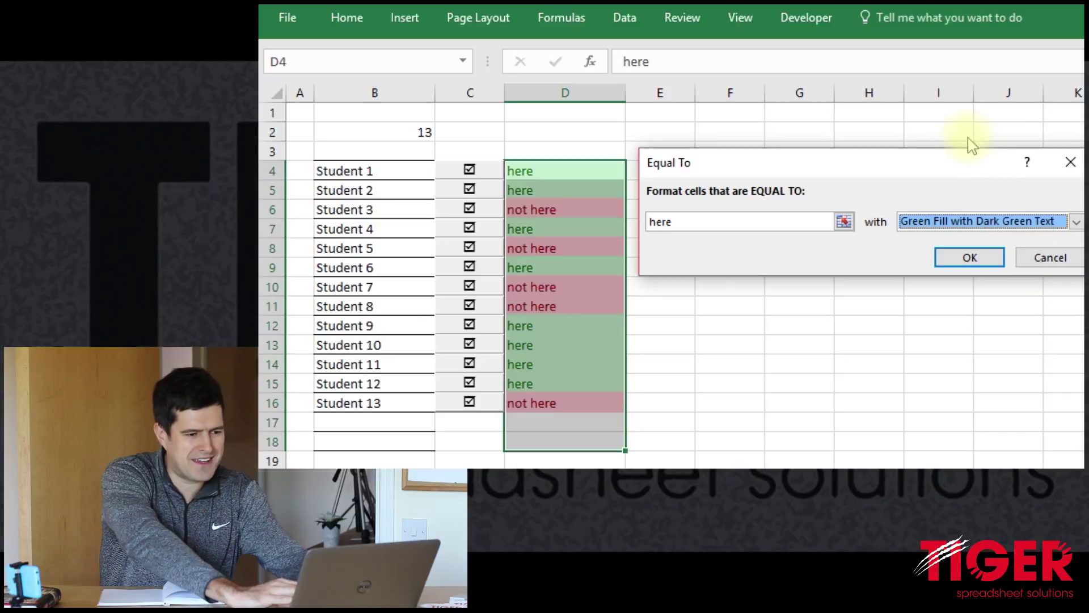
{"action": "left_click_drag", "start_coordinate": [943, 175], "coordinate": [909, 127]}
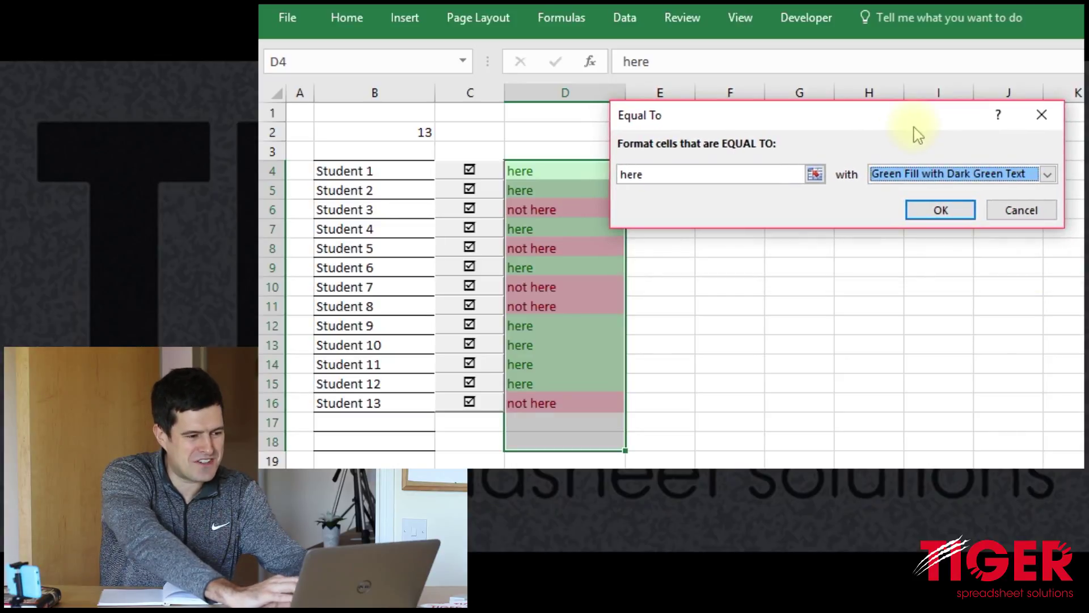
{"action": "left_click", "coordinate": [1049, 176]}
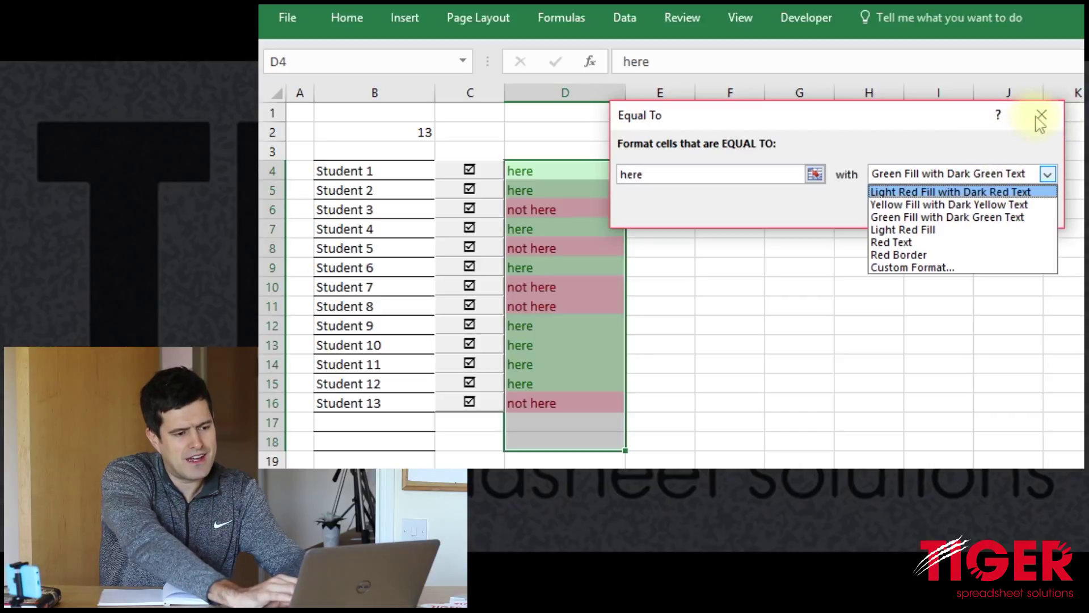
{"action": "left_click", "coordinate": [1042, 120]}
{"action": "left_click", "coordinate": [940, 210]}
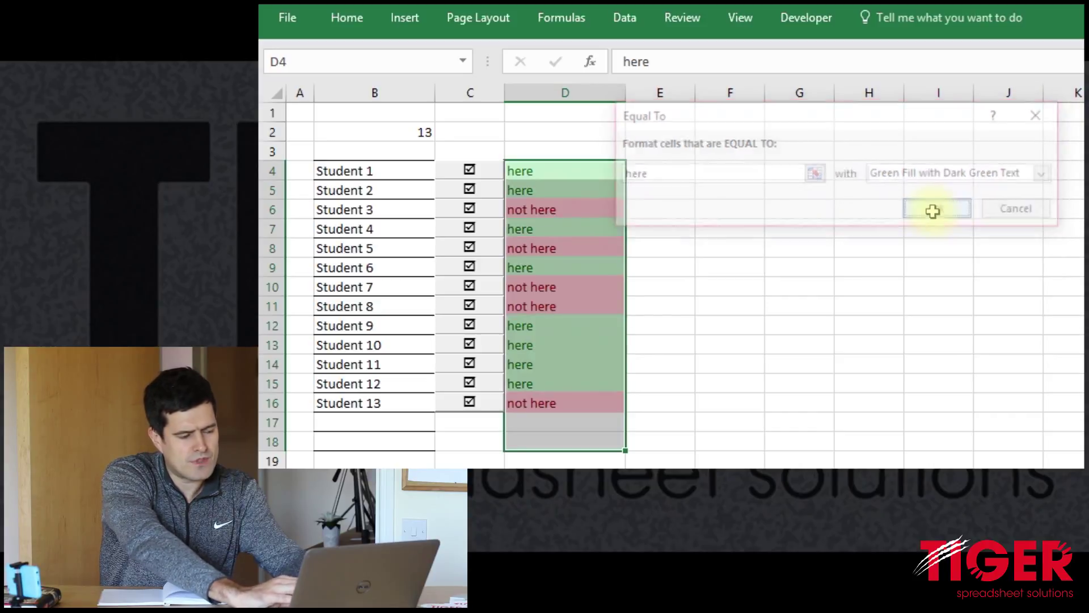
{"action": "key", "text": "Up"}
{"action": "key", "text": "Down"}
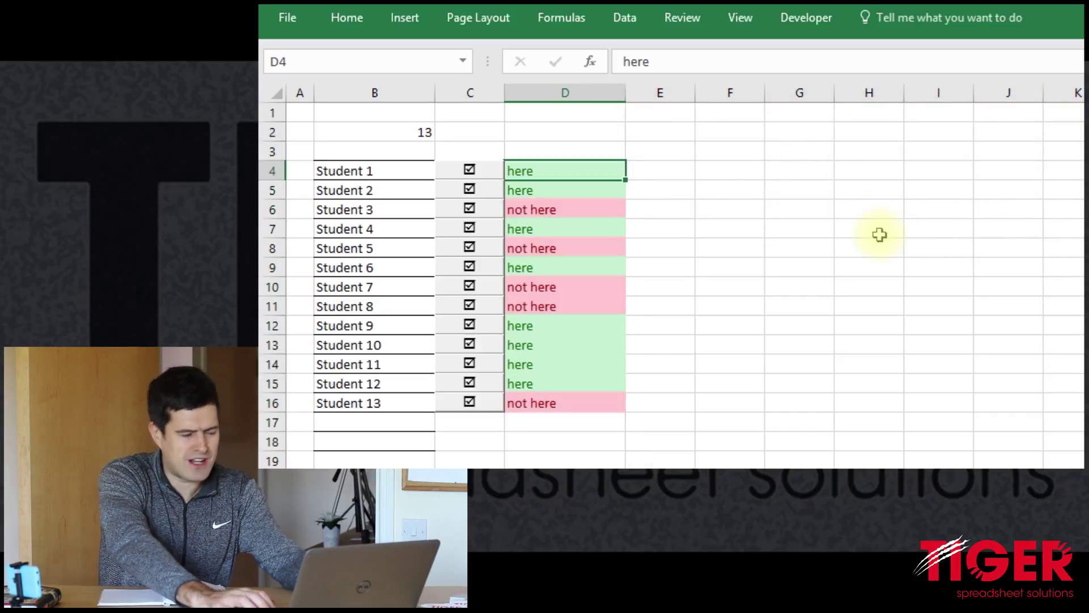
{"action": "key", "text": "shift+Down"}
{"action": "key", "text": "shift+Down"}
{"action": "key", "text": "shift+Down"}
{"action": "key", "text": "shift+Down"}
{"action": "key", "text": "shift+Down"}
{"action": "key", "text": "shift+Down"}
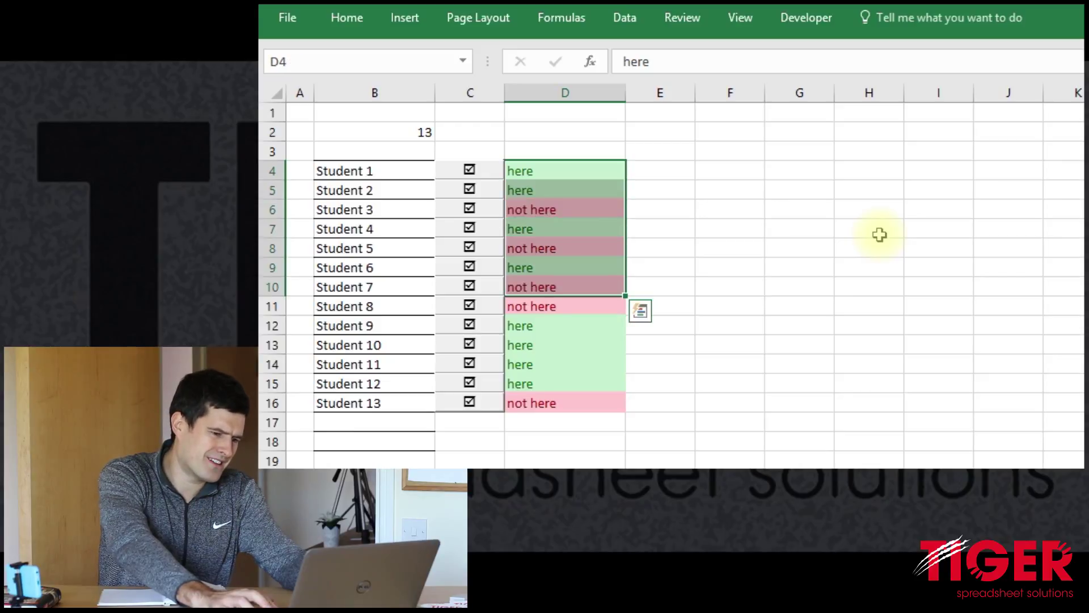
{"action": "key", "text": "Down"}
{"action": "key", "text": "Down"}
{"action": "key", "text": "Up"}
{"action": "key", "text": "Up"}
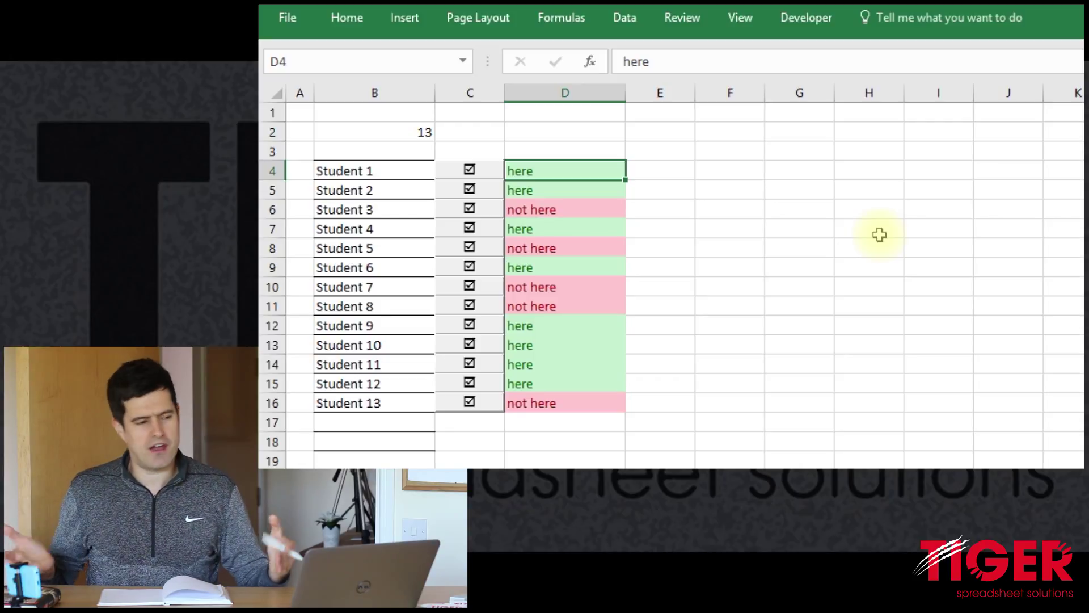
{"action": "key", "text": "Down"}
{"action": "key", "text": "Up"}
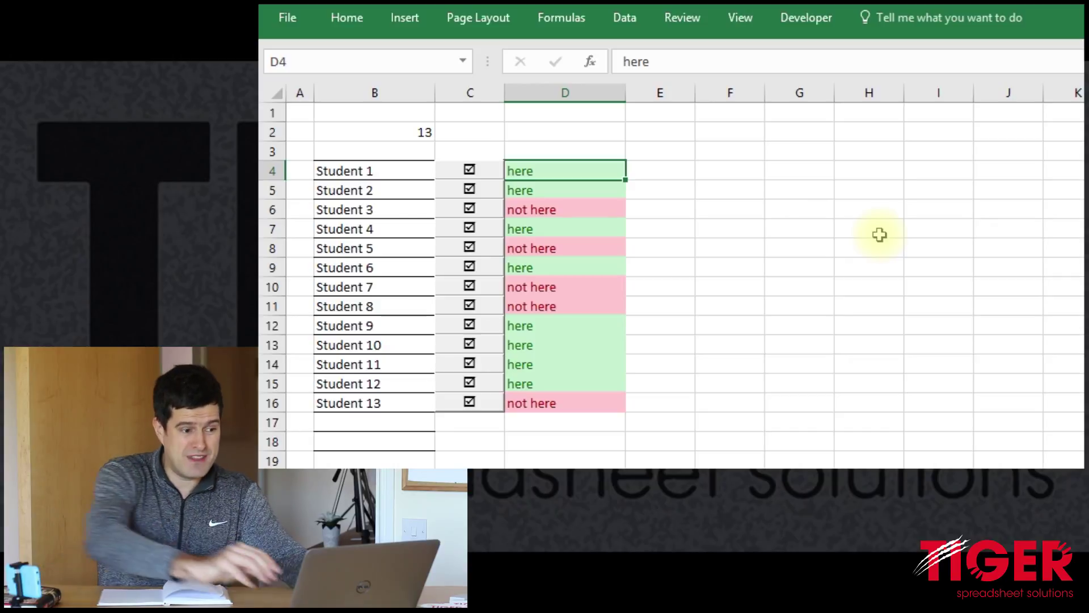
Step: Test the colour formatting by toggling the attendance buttons for Students 1, 2 and 4, leaving only Student 2 of them as not here
{"action": "left_click", "coordinate": [732, 167]}
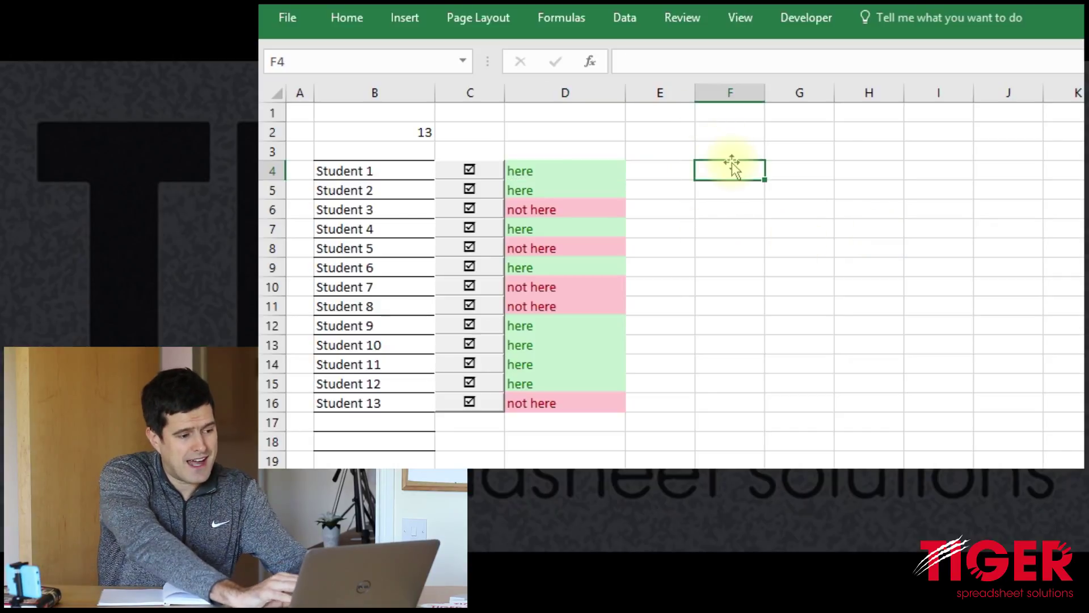
{"action": "left_click", "coordinate": [472, 190]}
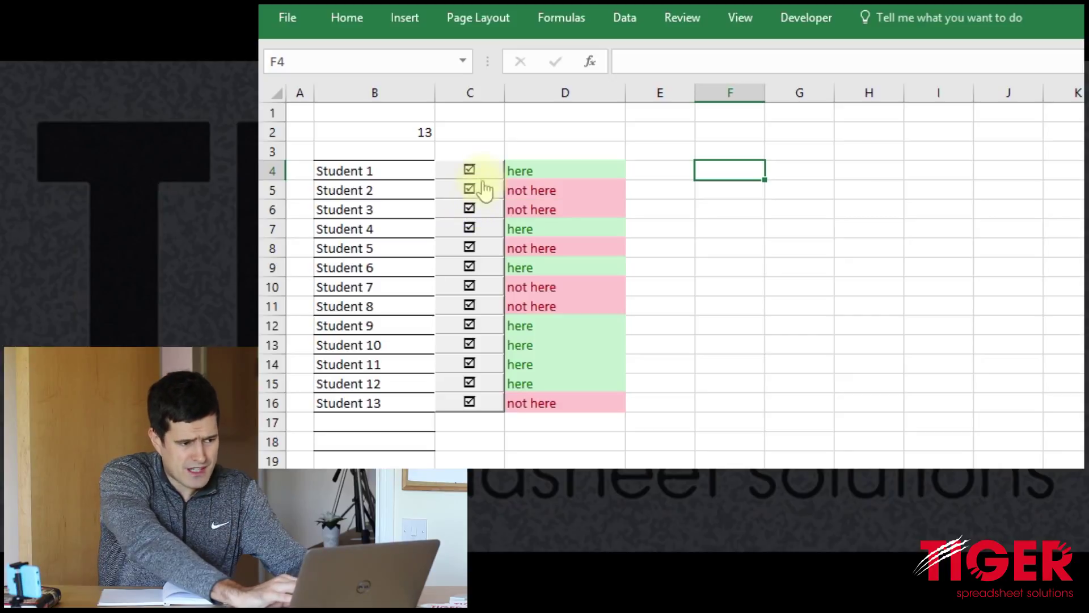
{"action": "left_click", "coordinate": [484, 177]}
{"action": "left_click", "coordinate": [486, 177]}
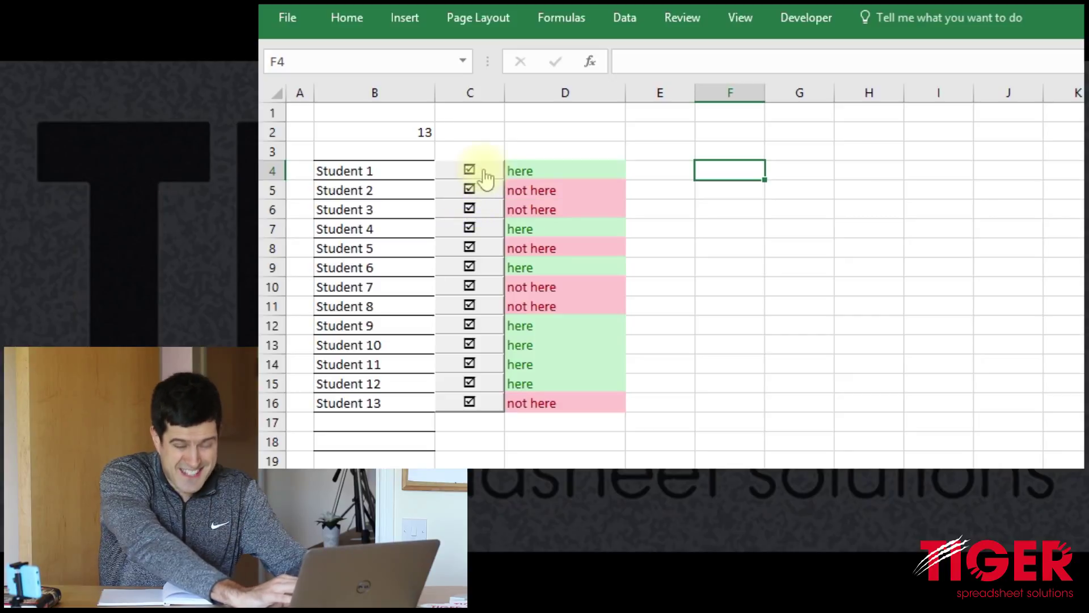
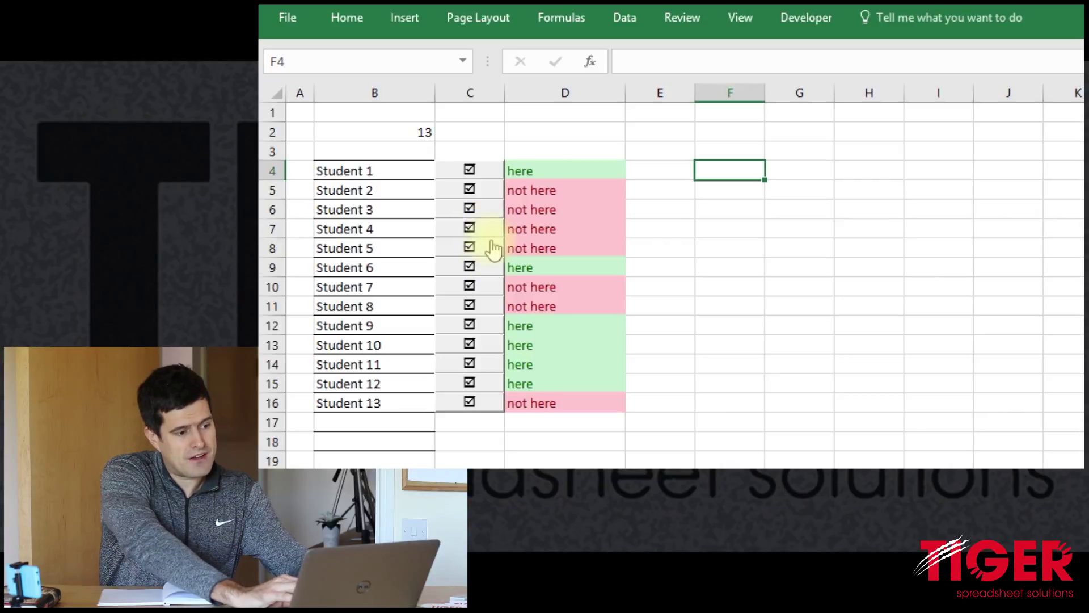
{"action": "left_click", "coordinate": [481, 230]}
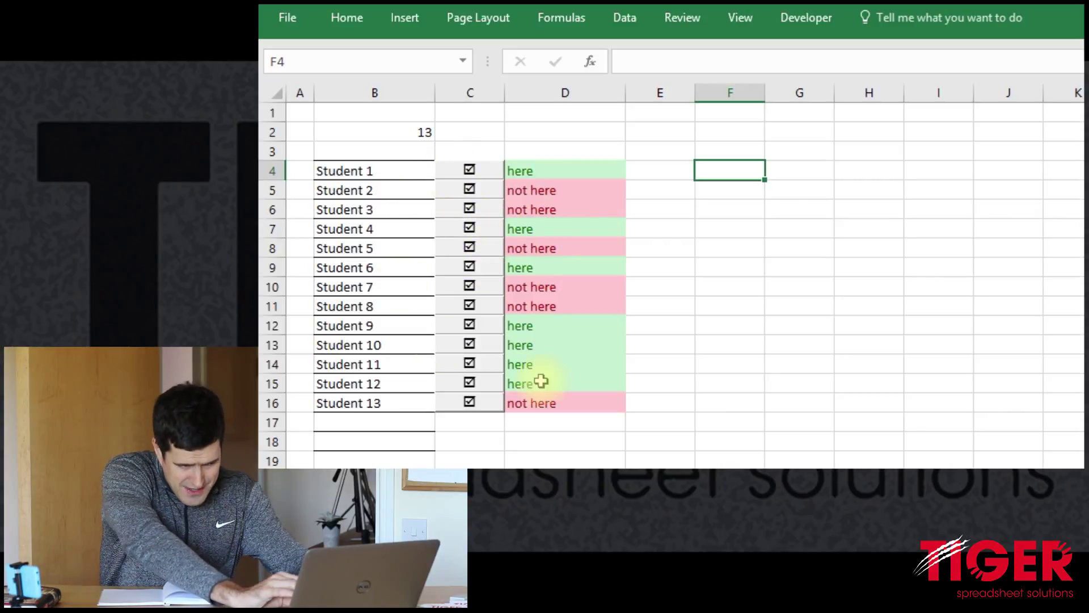
Step: Reduce the width of the here/not here status column D
{"action": "left_click", "coordinate": [577, 171]}
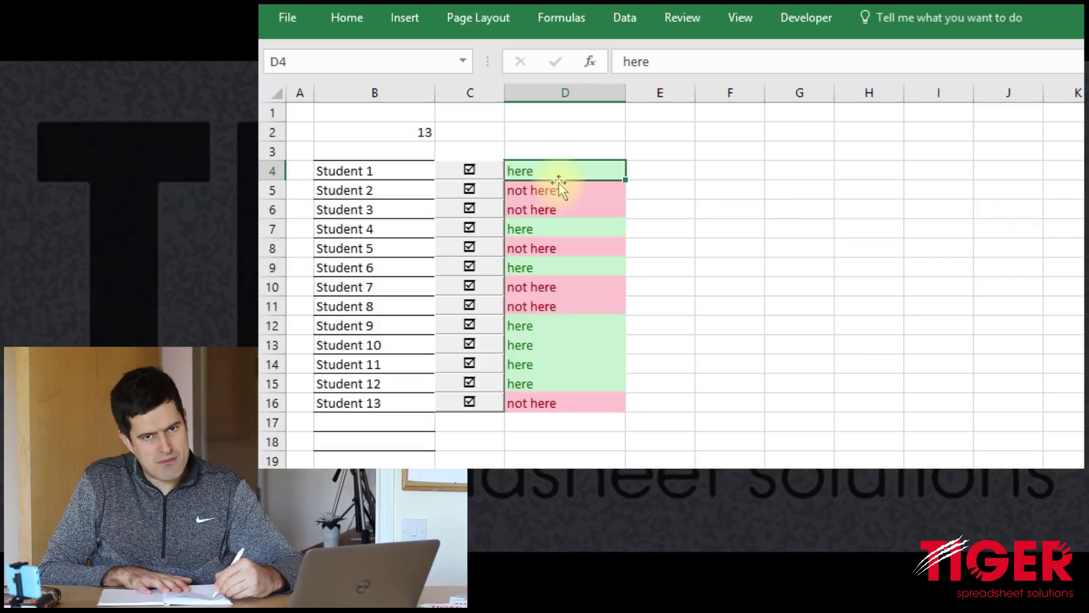
{"action": "key", "text": "Right"}
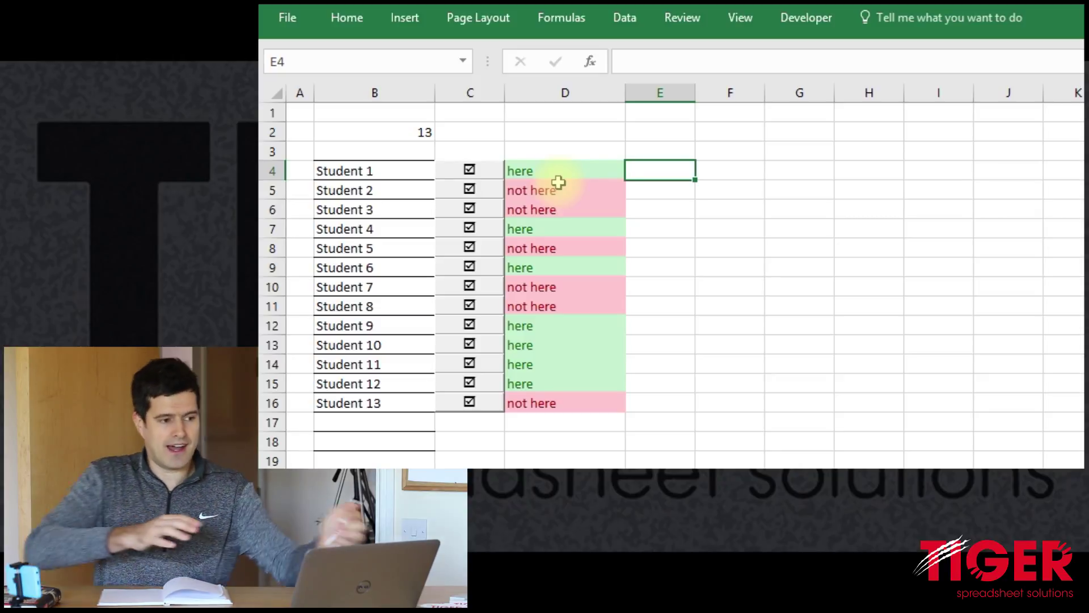
{"action": "key", "text": "Left"}
{"action": "key", "text": "Left"}
{"action": "key", "text": "Right"}
{"action": "key", "text": "alt"}
{"action": "key", "text": "h"}
{"action": "key", "text": "o"}
{"action": "key", "text": "w"}
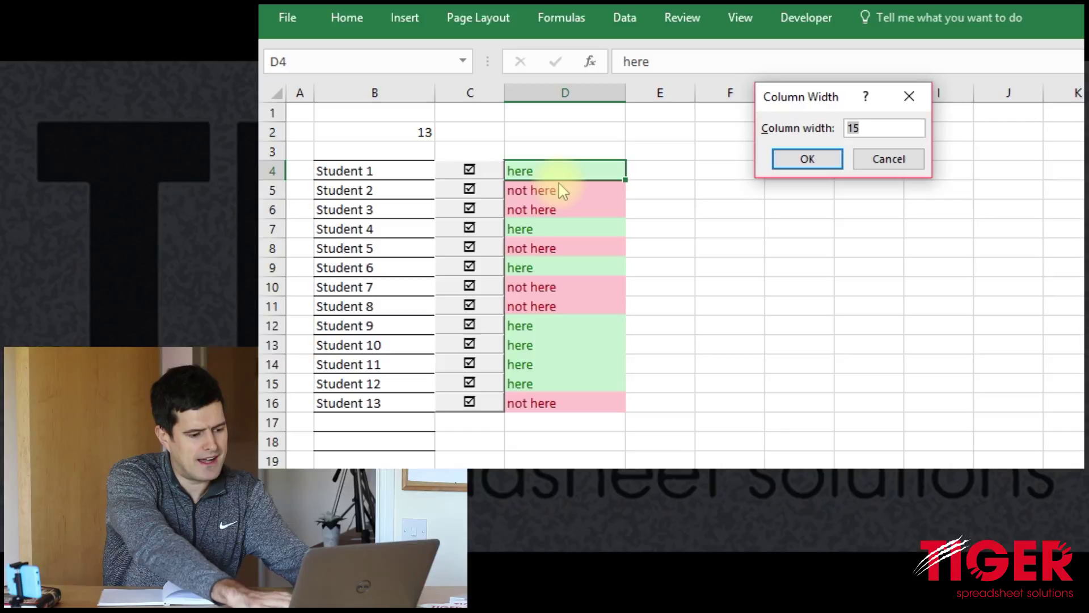
{"action": "key", "text": "Return"}
{"action": "key", "text": "Left"}
{"action": "key", "text": "Right"}
Step: Centre the here/not here entries in cells D4:D18 horizontally
{"action": "key", "text": "shift+Down"}
{"action": "key", "text": "shift+Down"}
{"action": "key", "text": "shift+Down"}
{"action": "key", "text": "shift+Down"}
{"action": "key", "text": "shift+Down"}
{"action": "key", "text": "shift+Down"}
{"action": "key", "text": "shift+Down"}
{"action": "key", "text": "shift+Down"}
{"action": "key", "text": "shift+Down"}
{"action": "key", "text": "shift+Down"}
{"action": "key", "text": "shift+Down"}
{"action": "key", "text": "shift+Down"}
{"action": "key", "text": "shift+Down"}
{"action": "key", "text": "shift+Down"}
{"action": "key", "text": "shift+Down"}
{"action": "key", "text": "shift+Down"}
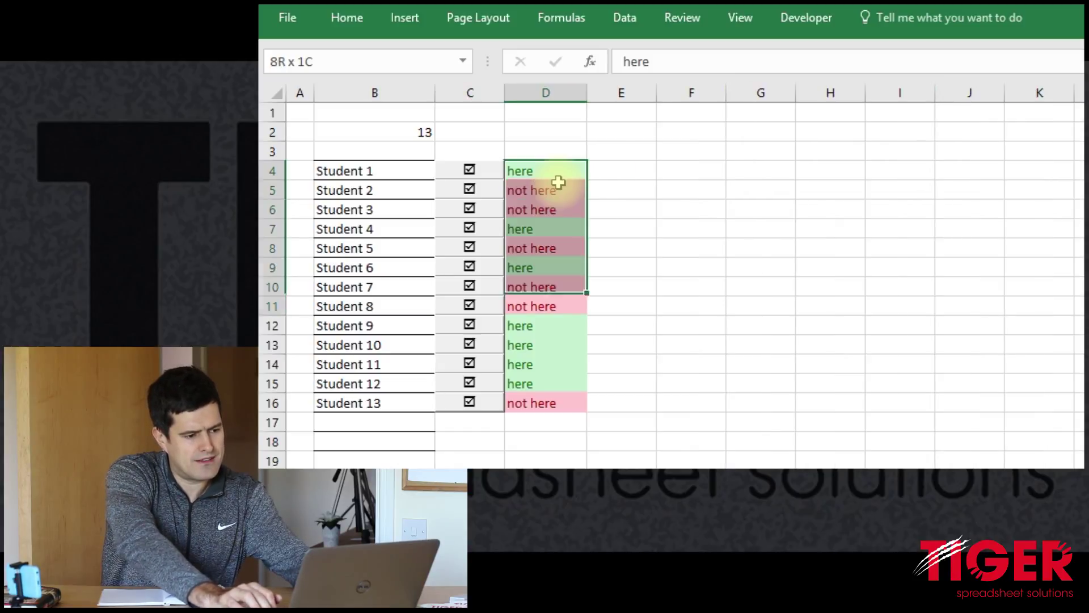
{"action": "key", "text": "shift+Up"}
{"action": "key", "text": "shift+Up"}
{"action": "key", "text": "shift+Up"}
{"action": "key", "text": "shift+Down"}
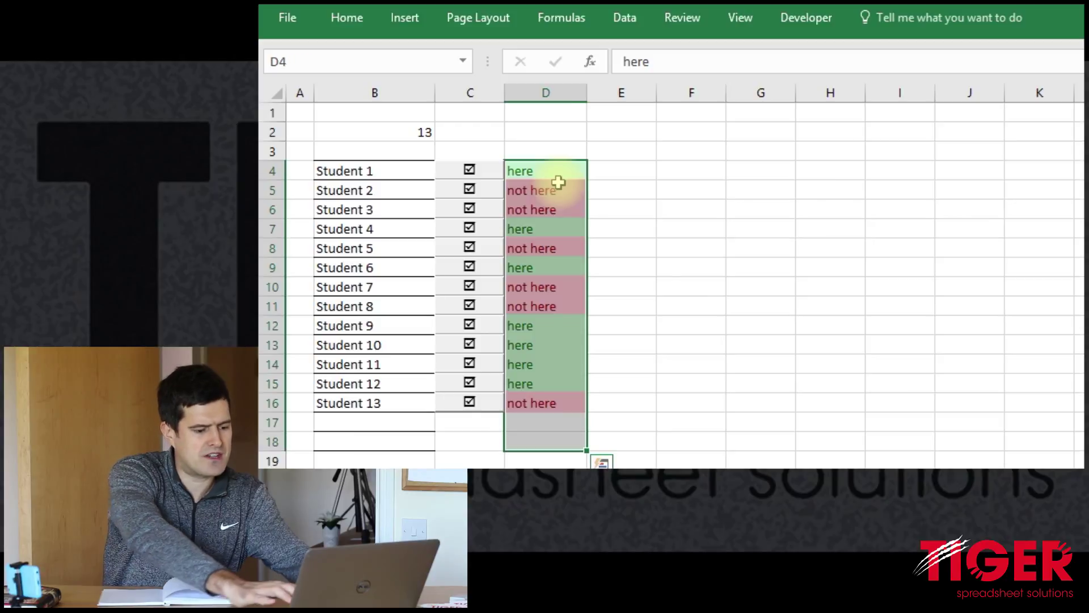
{"action": "key", "text": "alt+h"}
{"action": "key", "text": "a"}
{"action": "key", "text": "c"}
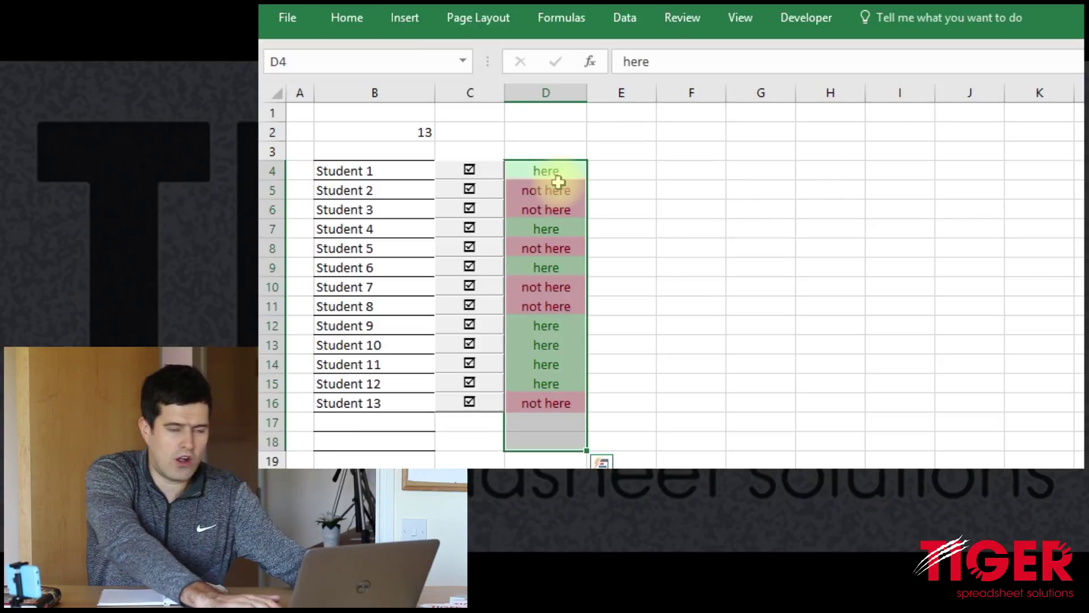
{"action": "key", "text": "Right"}
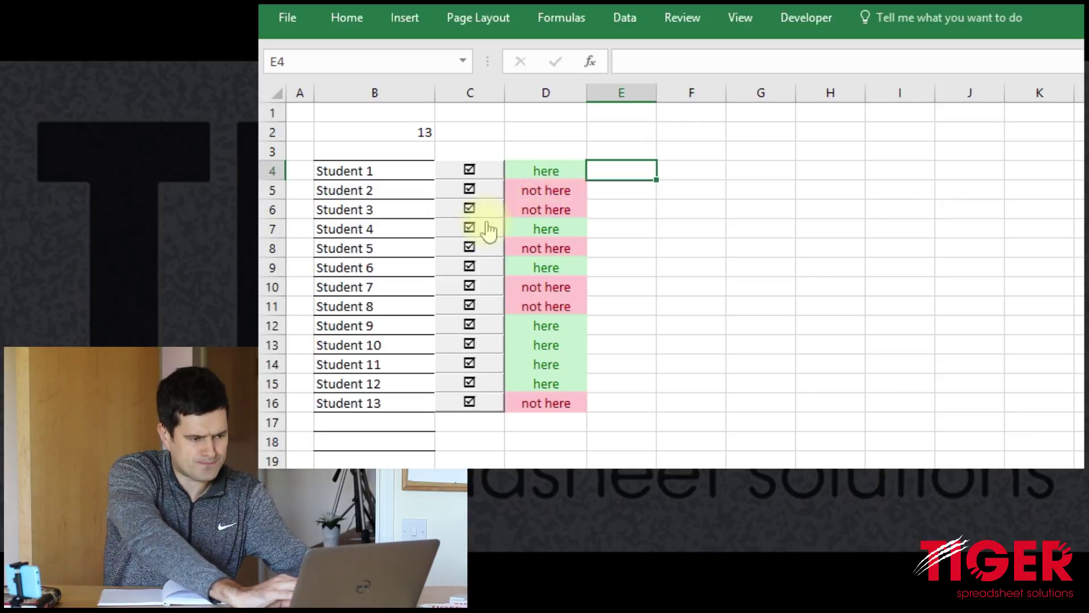
Step: Set the width of column E, beside the status column, to 10
{"action": "key", "text": "Left"}
{"action": "key", "text": "Right"}
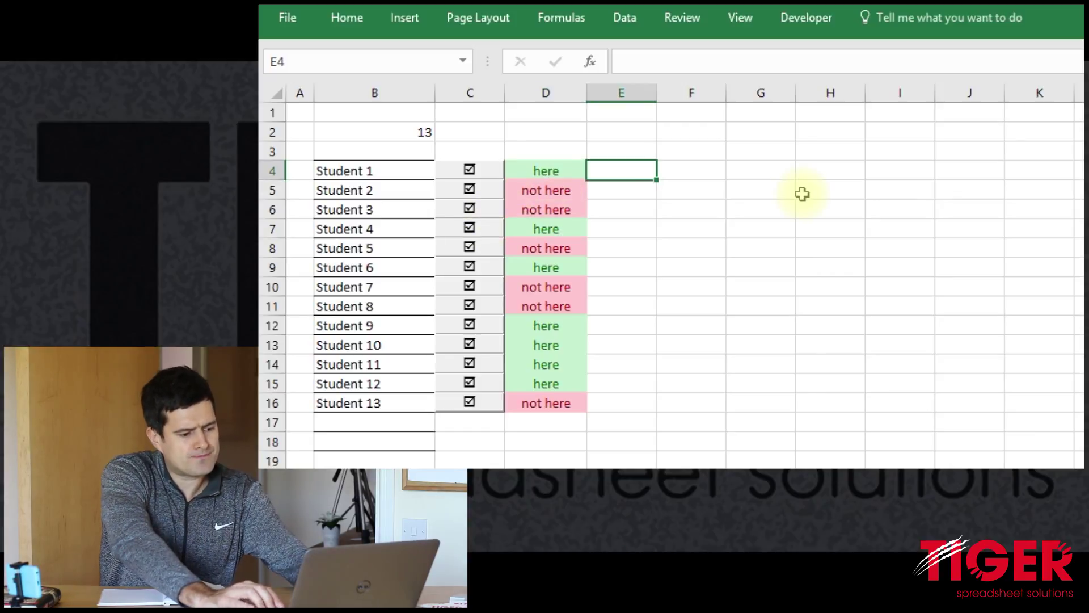
{"action": "key", "text": "alt+h"}
{"action": "type", "text": "ow10"}
{"action": "key", "text": "Return"}
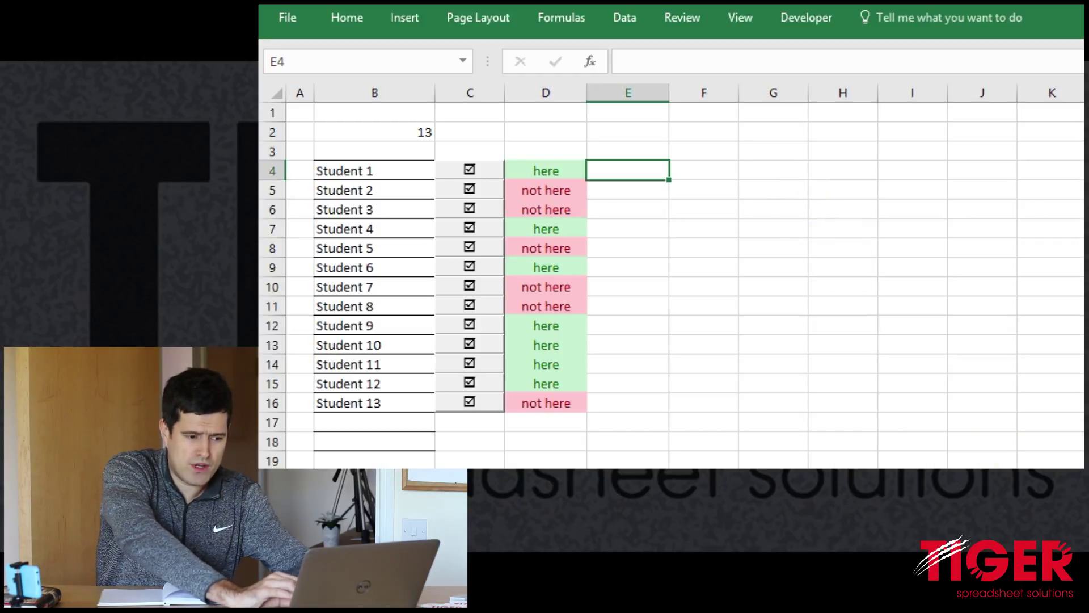
Step: In the VBA editor, copy the MarkAsHere statement that writes "not here" and add blank lines below it
{"action": "key", "text": "alt+F11"}
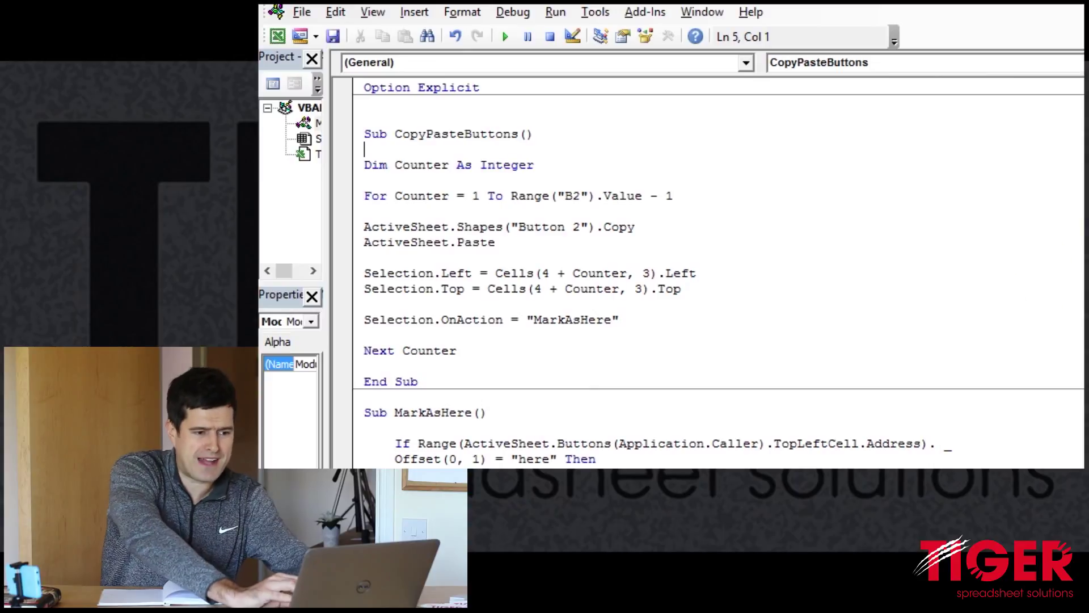
{"action": "scroll", "coordinate": [719, 273], "scroll_direction": "down", "scroll_amount": 5}
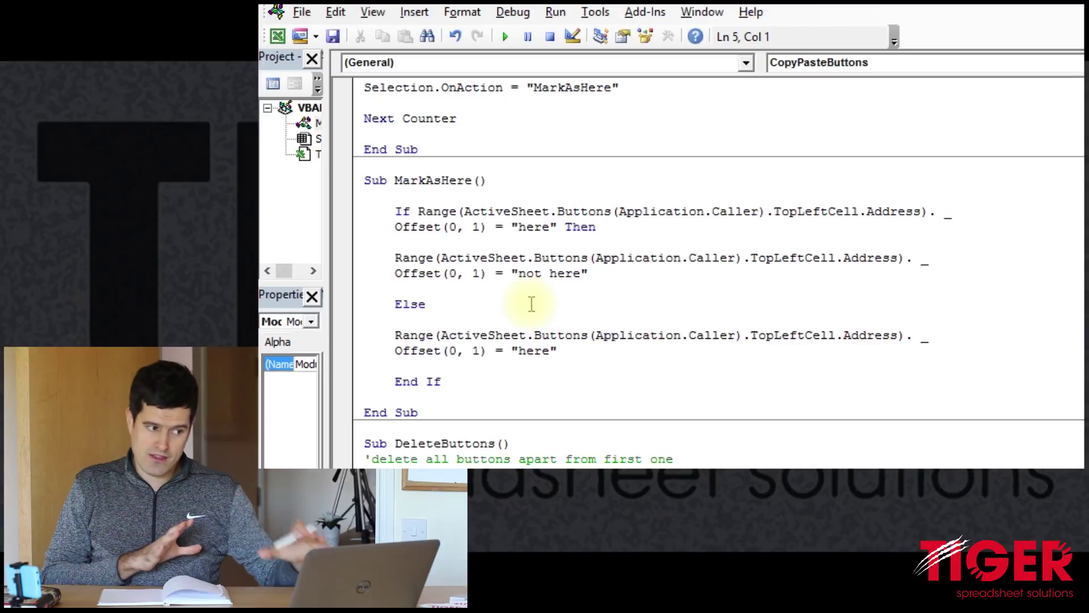
{"action": "left_click", "coordinate": [448, 276]}
{"action": "left_click", "coordinate": [396, 278]}
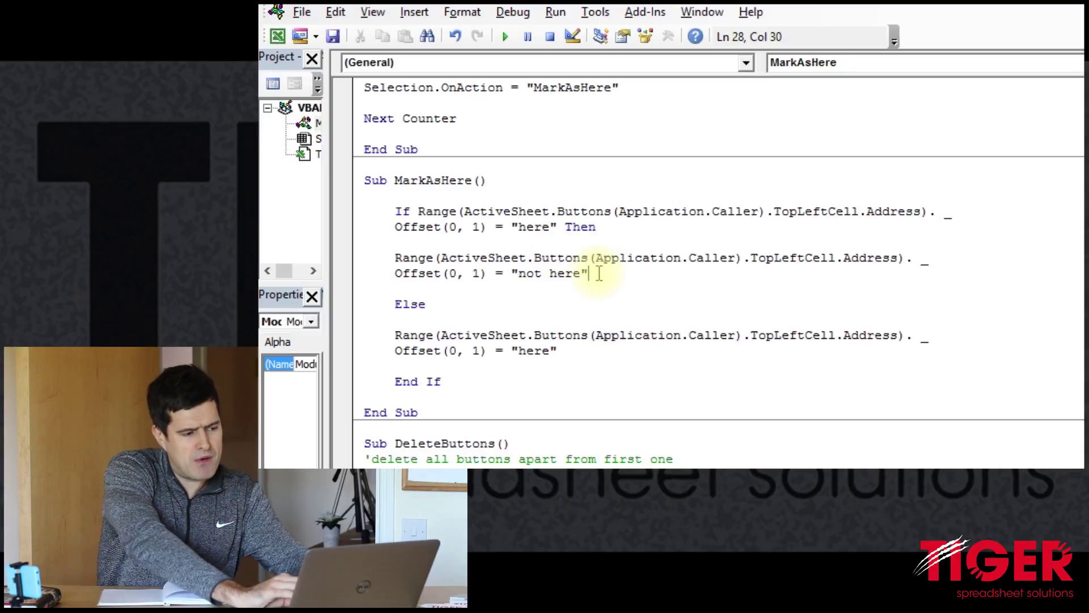
{"action": "left_click_drag", "start_coordinate": [599, 274], "coordinate": [358, 253]}
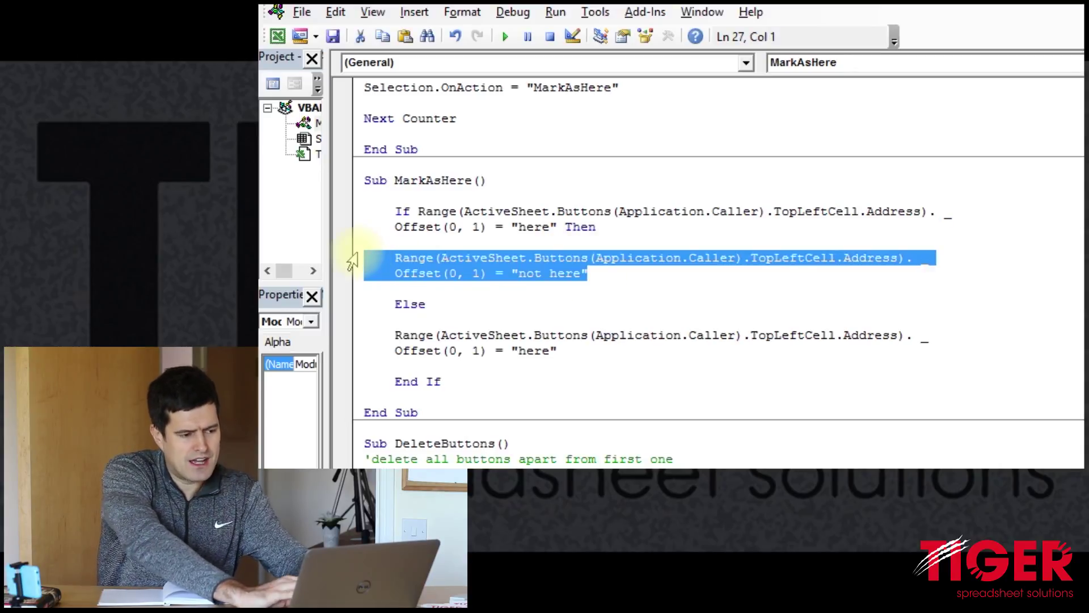
{"action": "left_click", "coordinate": [625, 272]}
{"action": "key", "text": "Return"}
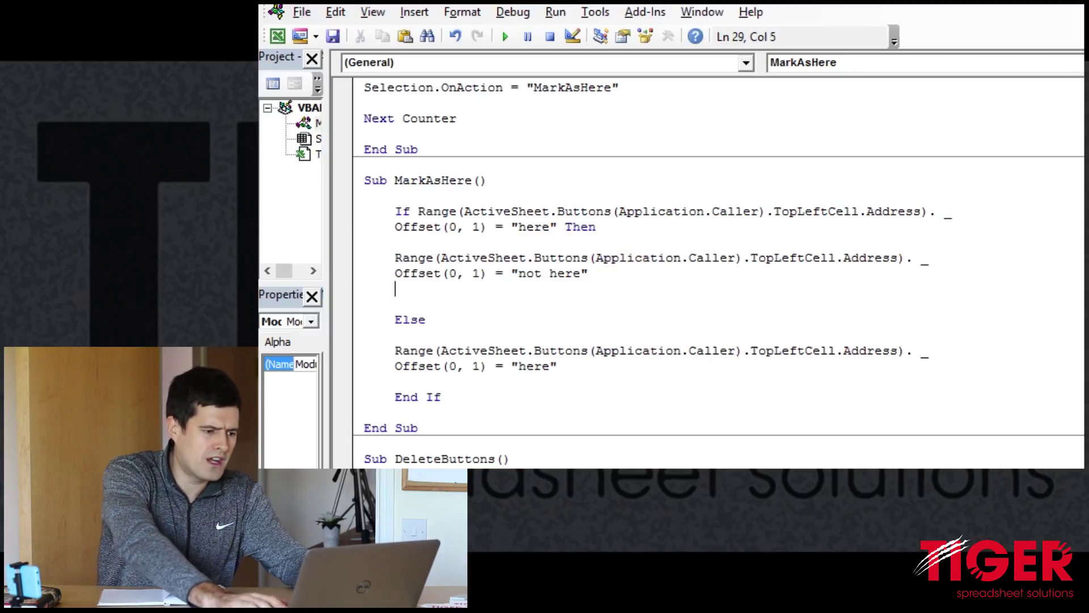
{"action": "key", "text": "Return"}
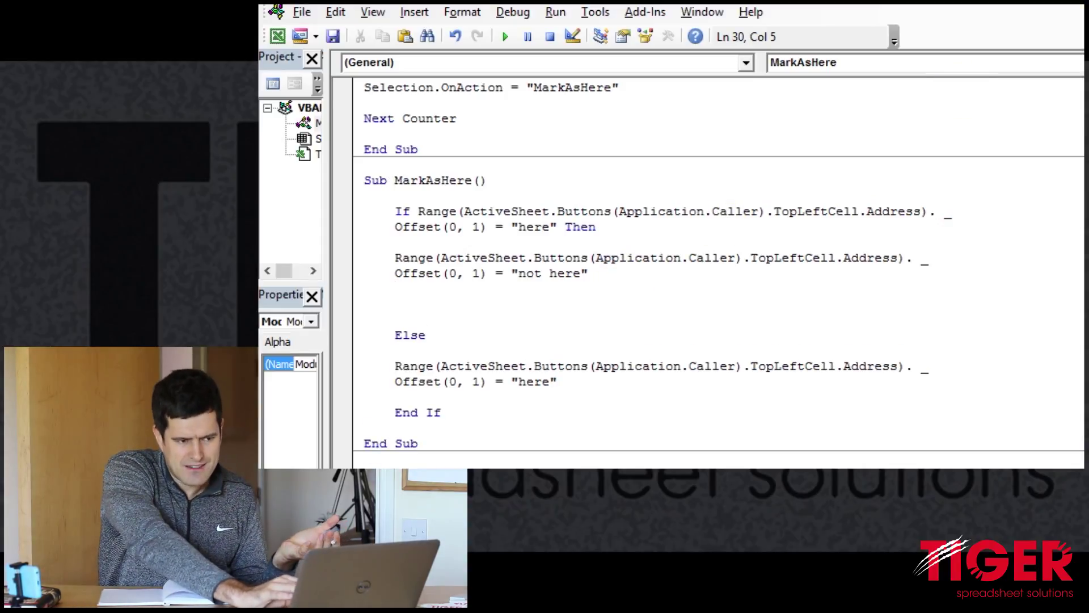
Step: Paste the copied "not here" statement above Else in MarkAsHere and align its indentation with the original
{"action": "key", "text": "alt+F11"}
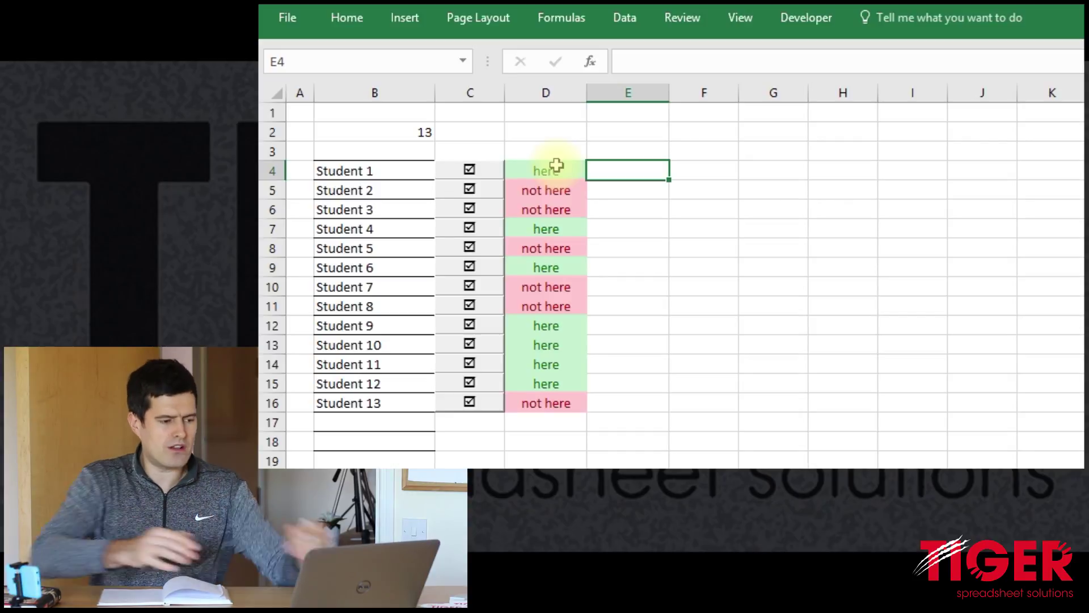
{"action": "key", "text": "alt+F11"}
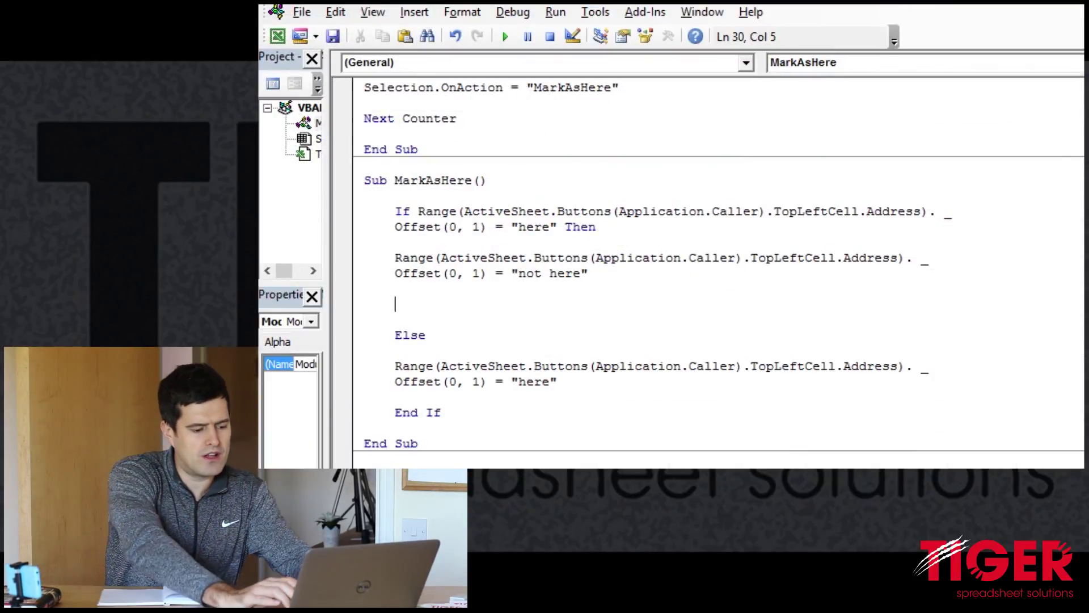
{"action": "type", "text": "Range(ActiveSheet.Buttons(Application.Caller).TopLeftCell.Address). _     Offset(0, 1) = \"not here\""}
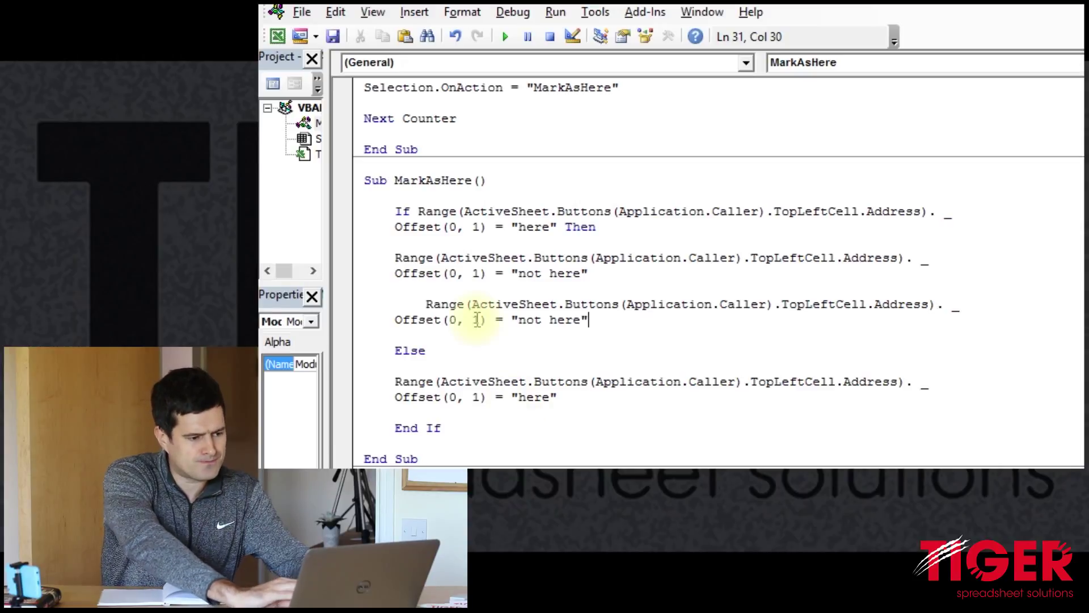
{"action": "left_click", "coordinate": [426, 304]}
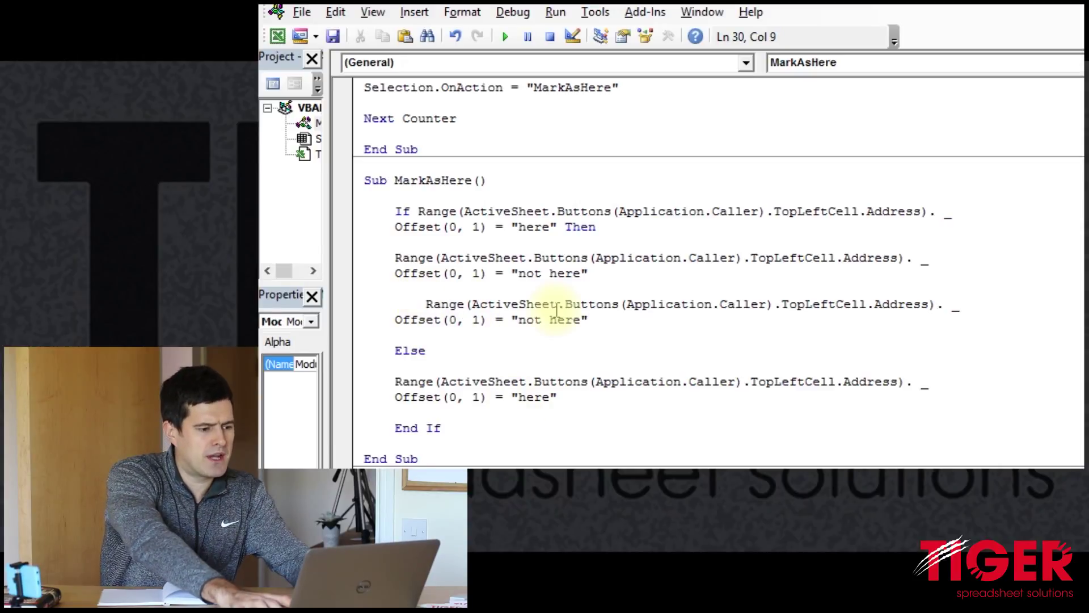
{"action": "key", "text": "BackSpace"}
{"action": "key", "text": "BackSpace"}
{"action": "key", "text": "BackSpace"}
{"action": "key", "text": "BackSpace"}
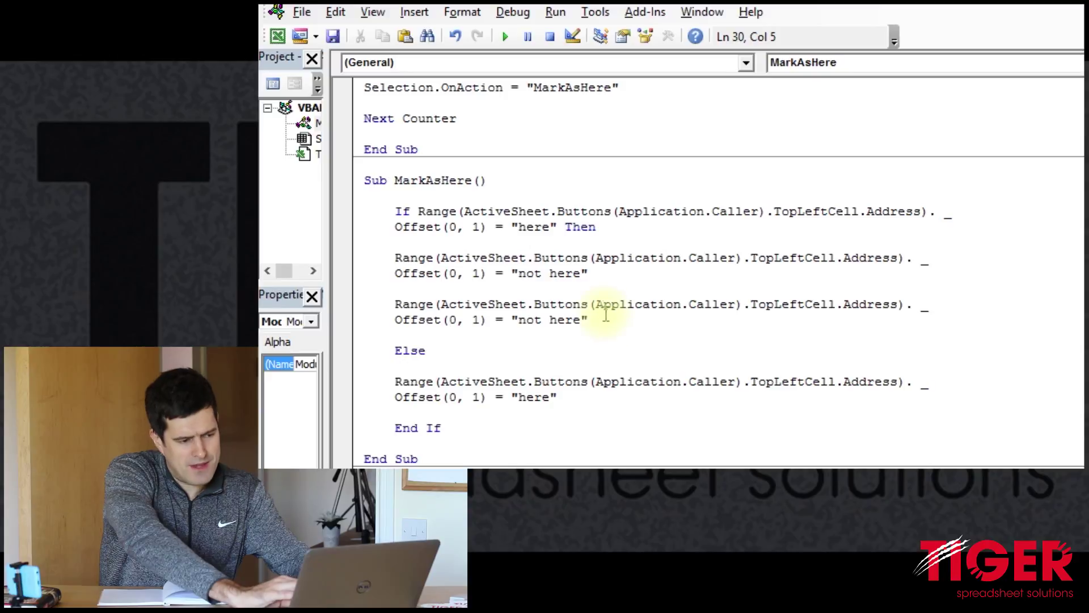
Step: Edit the pasted statement to read Offset(0, 2) = Now so that it writes a timestamp two columns from the button
{"action": "left_click", "coordinate": [479, 319]}
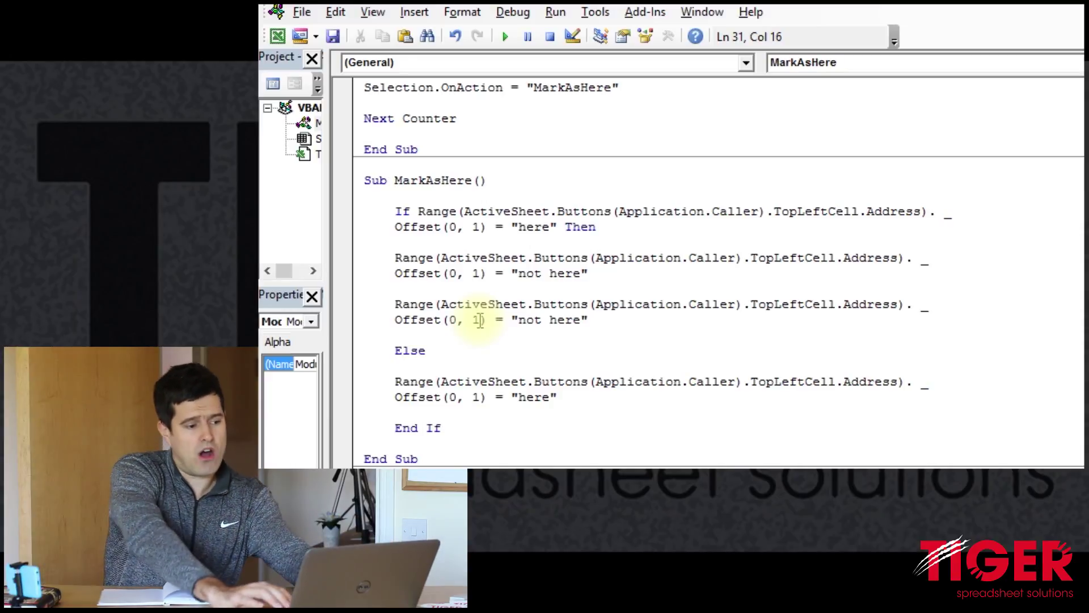
{"action": "key", "text": "BackSpace"}
{"action": "type", "text": "2"}
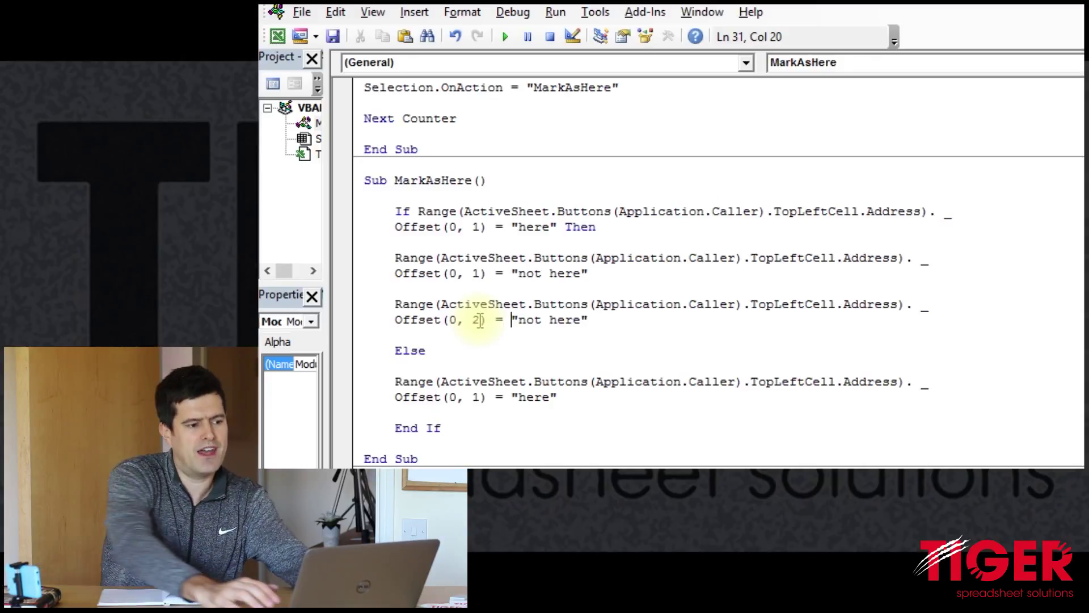
{"action": "key", "text": "Delete"}
{"action": "key", "text": "Delete"}
{"action": "key", "text": "Delete"}
{"action": "key", "text": "Delete"}
{"action": "key", "text": "Delete"}
{"action": "key", "text": "Delete"}
{"action": "key", "text": "Delete"}
{"action": "key", "text": "Delete"}
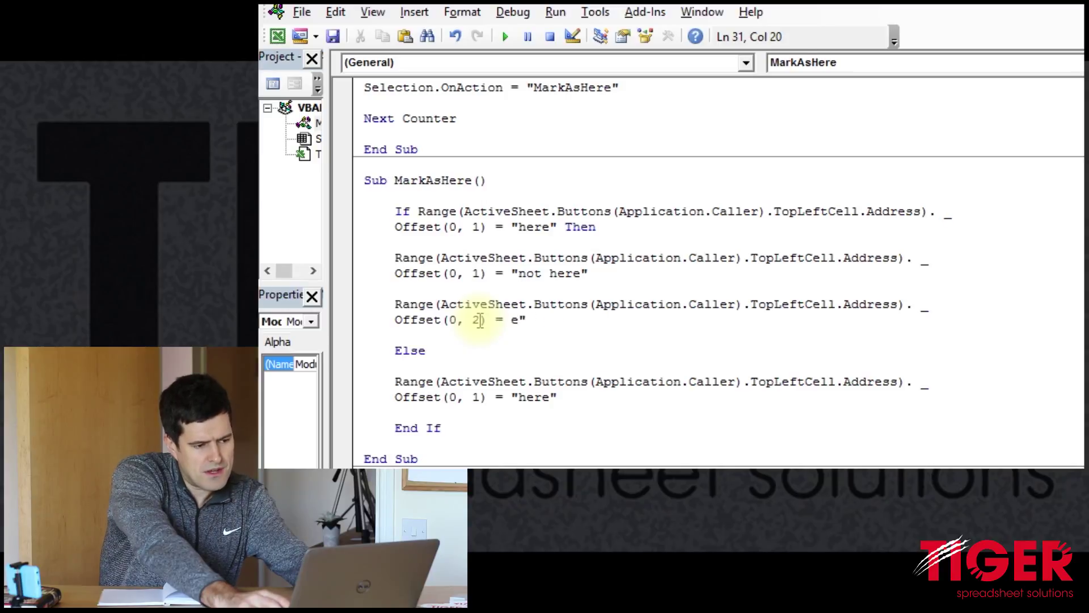
{"action": "type", "text": "Now"}
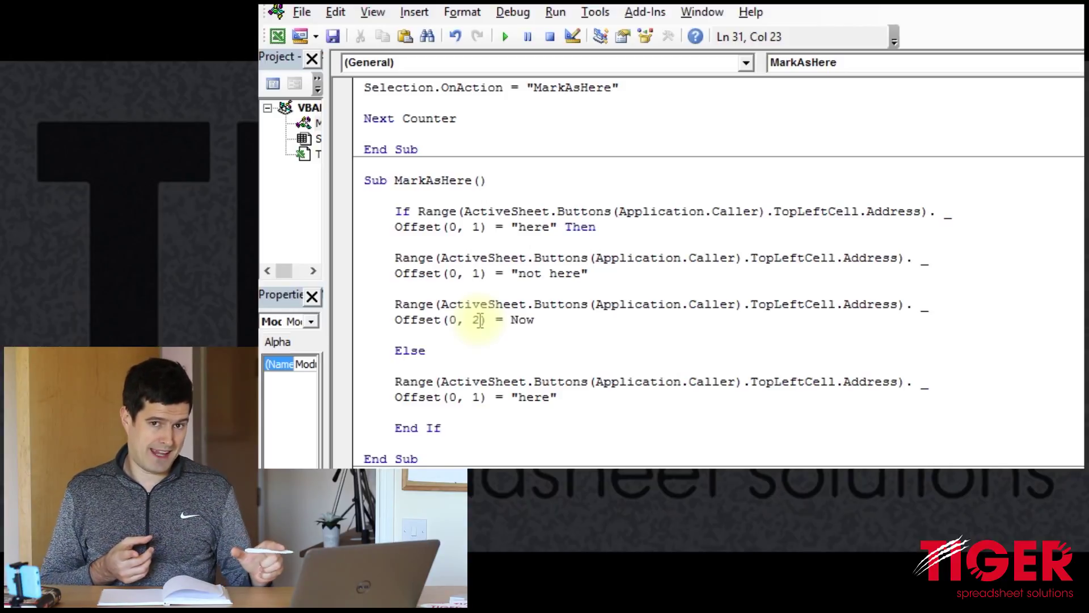
Step: Move the Offset(0, 2) = Now statement into the Else branch, below the one that writes "here", and tidy the blank lines
{"action": "left_click", "coordinate": [565, 304]}
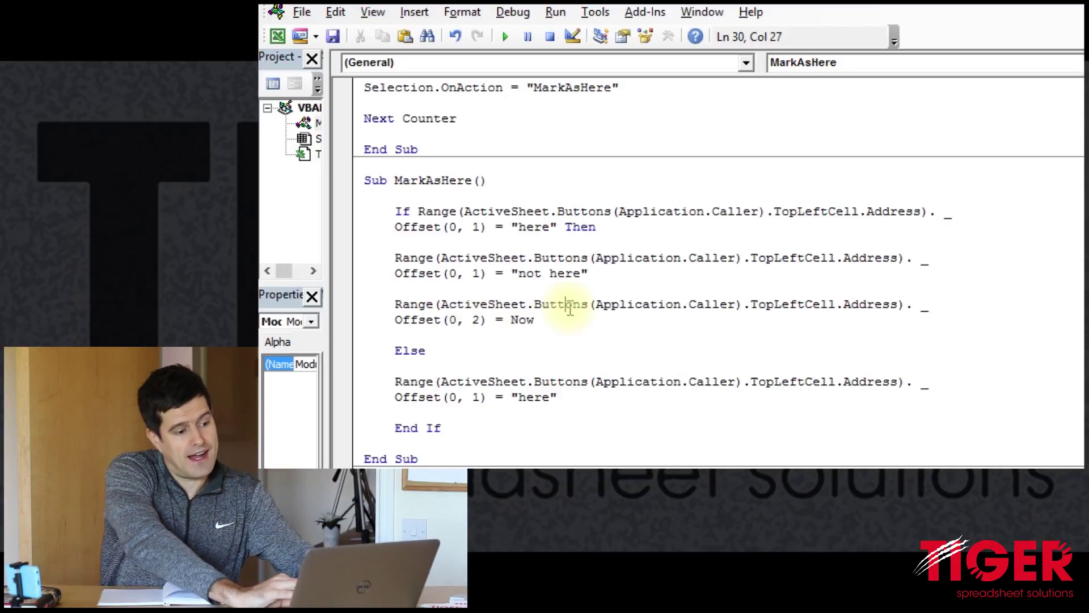
{"action": "left_click_drag", "start_coordinate": [549, 321], "coordinate": [396, 301]}
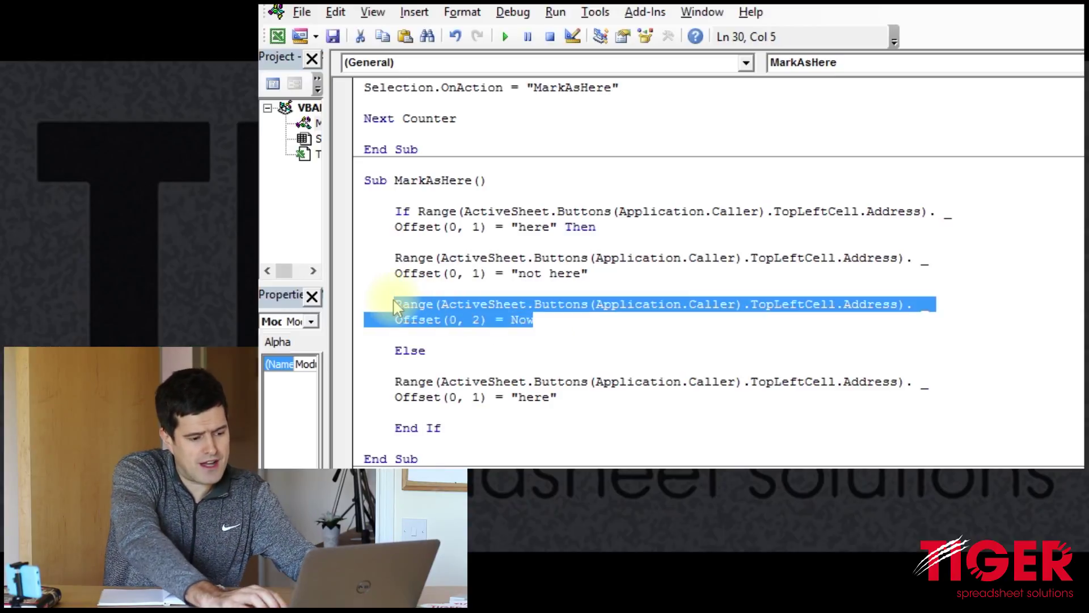
{"action": "key", "text": "Delete"}
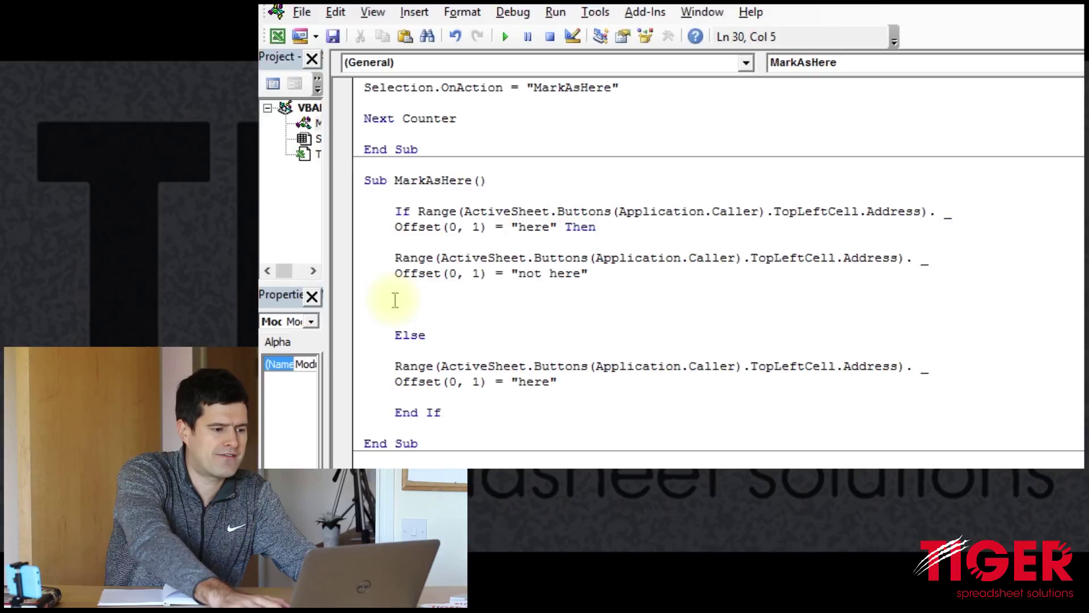
{"action": "key", "text": "Delete"}
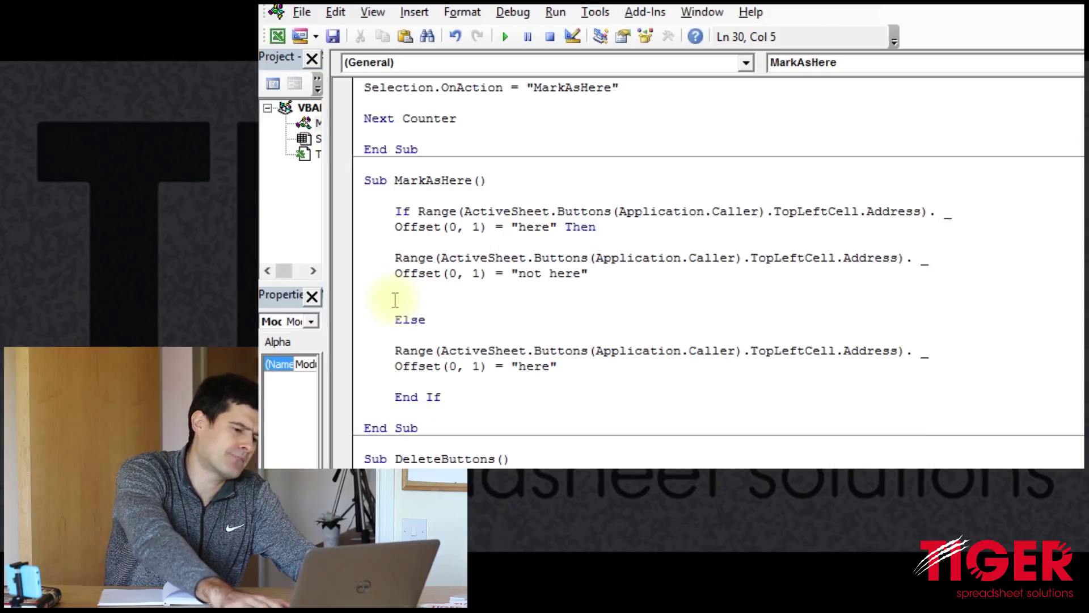
{"action": "key", "text": "BackSpace"}
{"action": "key", "text": "BackSpace"}
{"action": "left_click", "coordinate": [614, 352]}
{"action": "key", "text": "Return"}
{"action": "key", "text": "Return"}
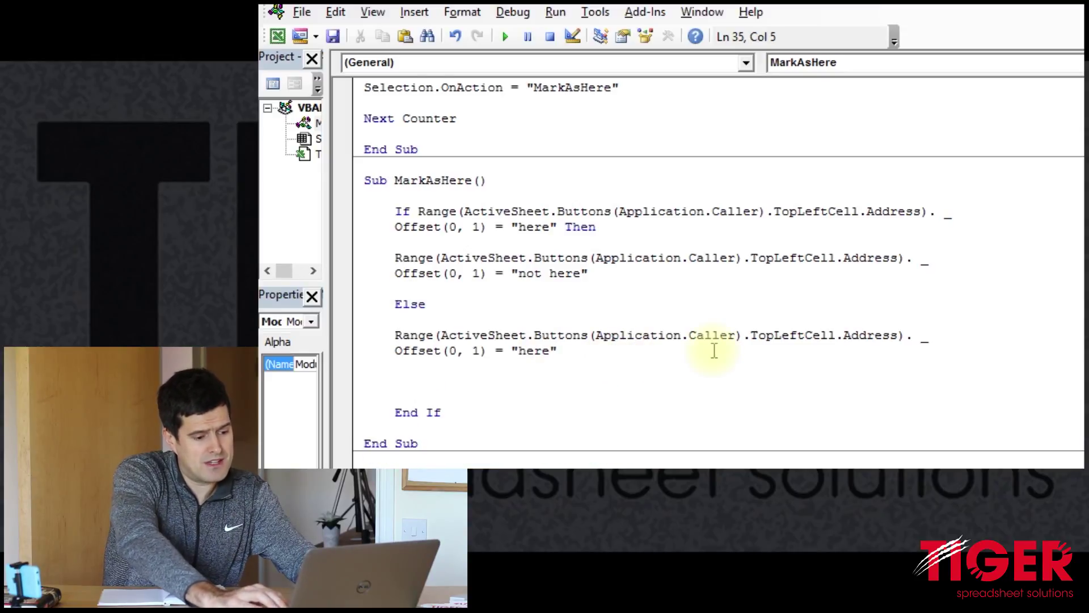
{"action": "type", "text": "Range(ActiveSheet.Buttons(Application.Caller).TopLeftCell.Address. _     Offset(0, 2) = Now"}
{"action": "left_click", "coordinate": [506, 360]}
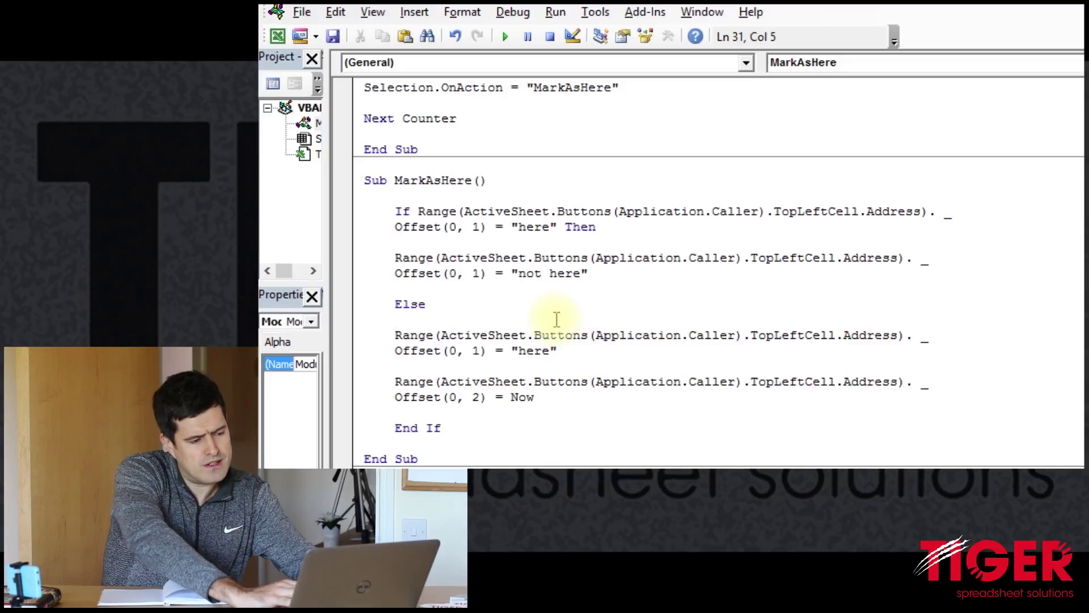
Step: Back in the Excel sheet, toggle Student 1's attendance button to not here and back to here, and select cell E4
{"action": "key", "text": "alt+F11"}
{"action": "left_click", "coordinate": [653, 287]}
{"action": "left_click", "coordinate": [468, 173]}
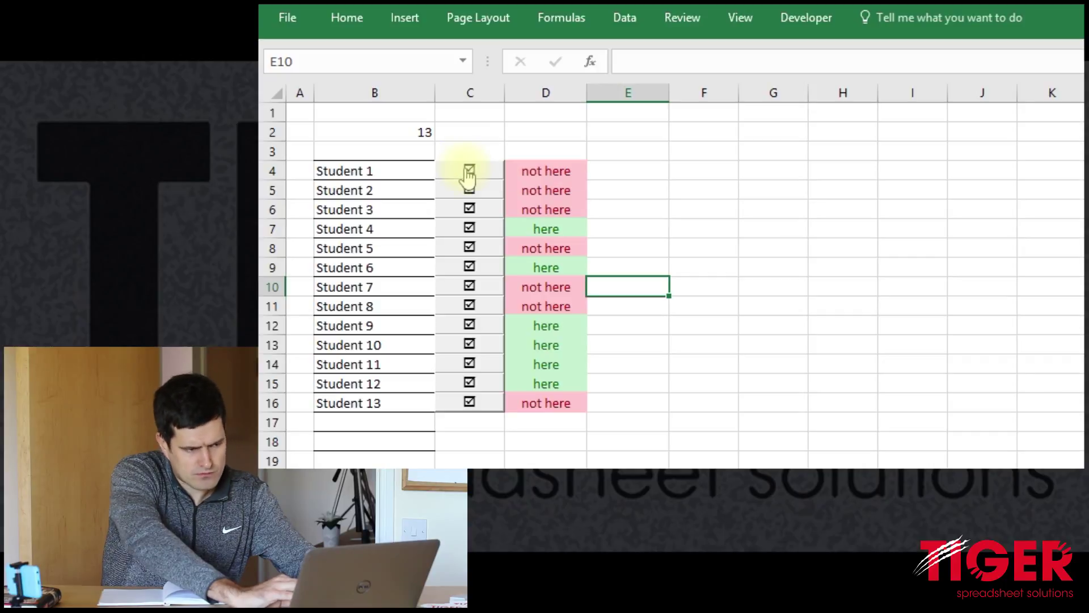
{"action": "left_click", "coordinate": [467, 173]}
{"action": "left_click", "coordinate": [629, 168]}
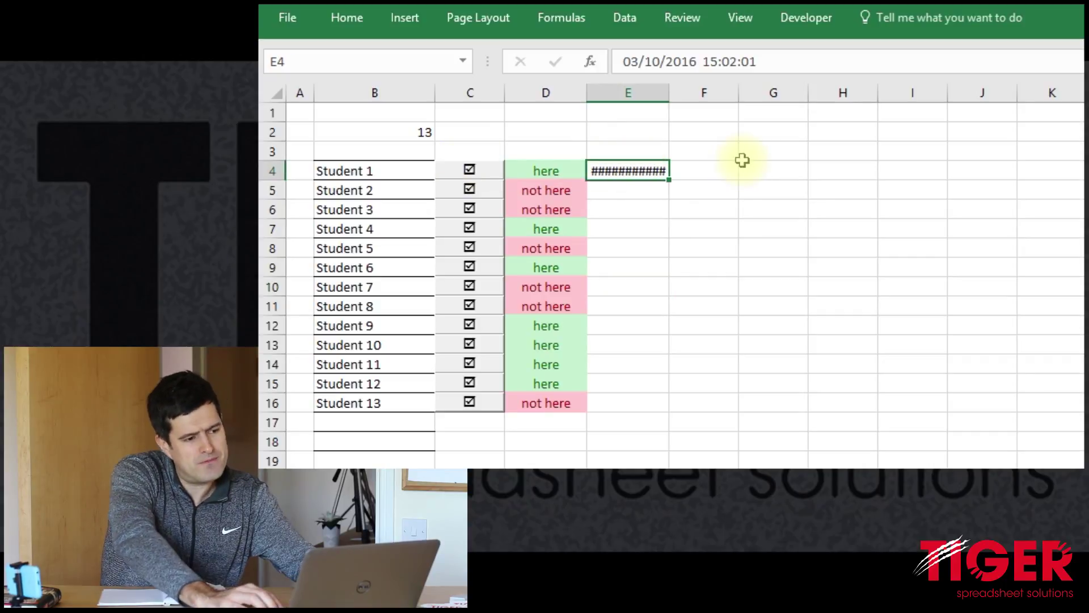
Step: Set the width of timestamp column E to 20
{"action": "key", "text": "Left"}
{"action": "key", "text": "Right"}
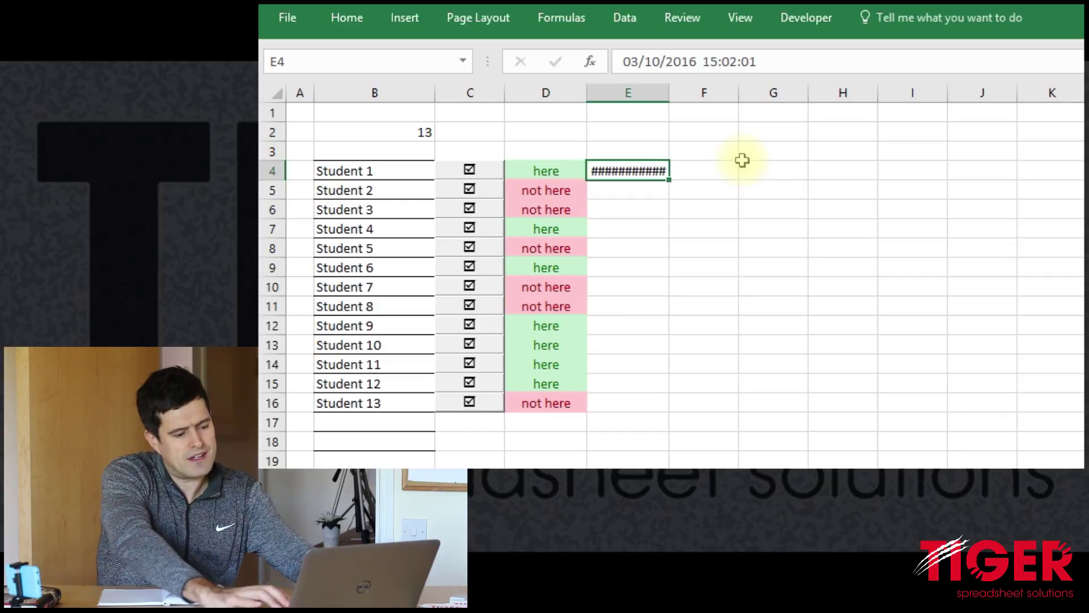
{"action": "key", "text": "o"}
{"action": "key", "text": "w"}
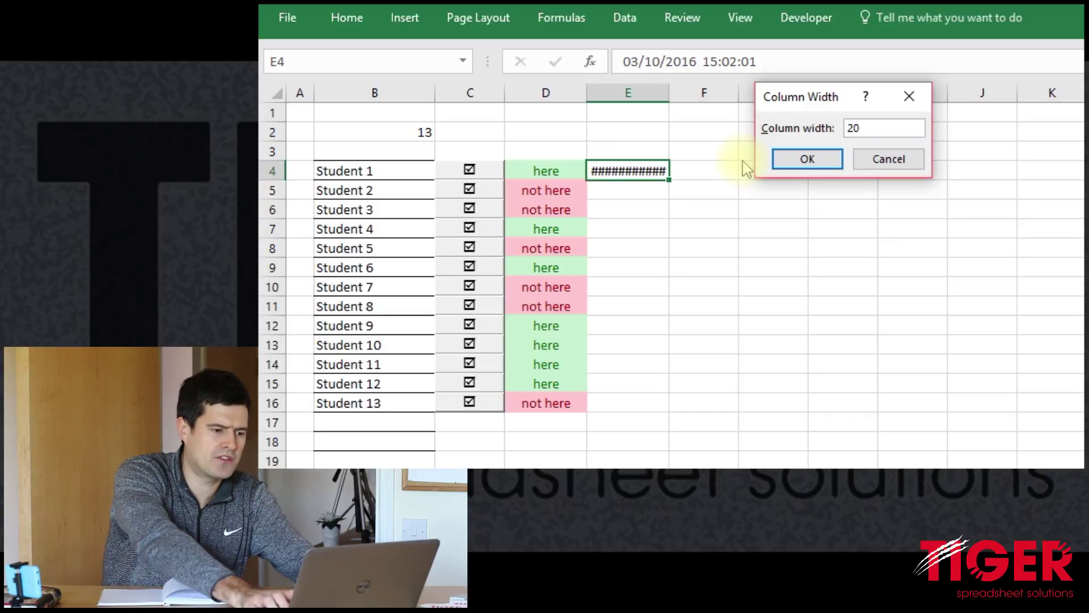
{"action": "key", "text": "Return"}
{"action": "key", "text": "Return"}
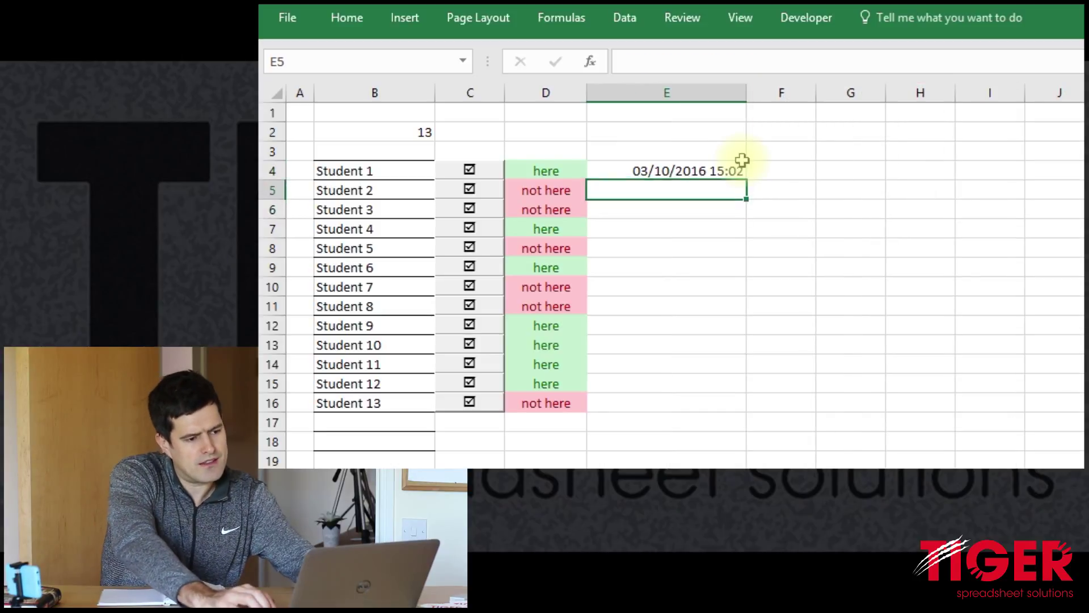
{"action": "left_click", "coordinate": [741, 164]}
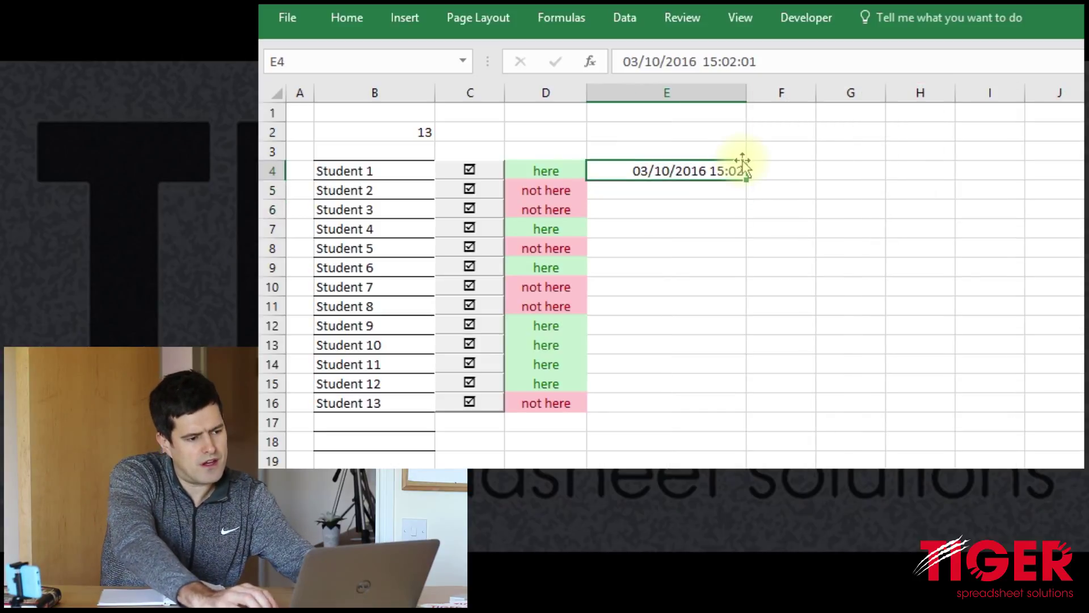
Step: Test the timestamps by toggling the attendance buttons for Students 4, 5, 6 and 7 until all four are marked here
{"action": "left_click", "coordinate": [462, 237]}
{"action": "left_click", "coordinate": [471, 252]}
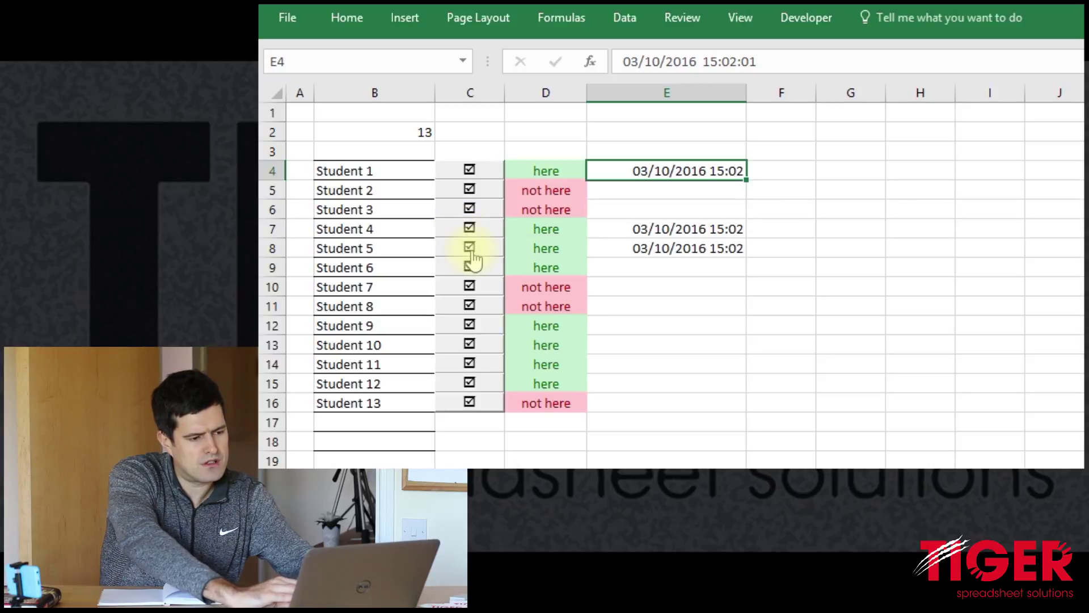
{"action": "left_click", "coordinate": [470, 285]}
{"action": "left_click", "coordinate": [480, 270]}
{"action": "left_click", "coordinate": [480, 270]}
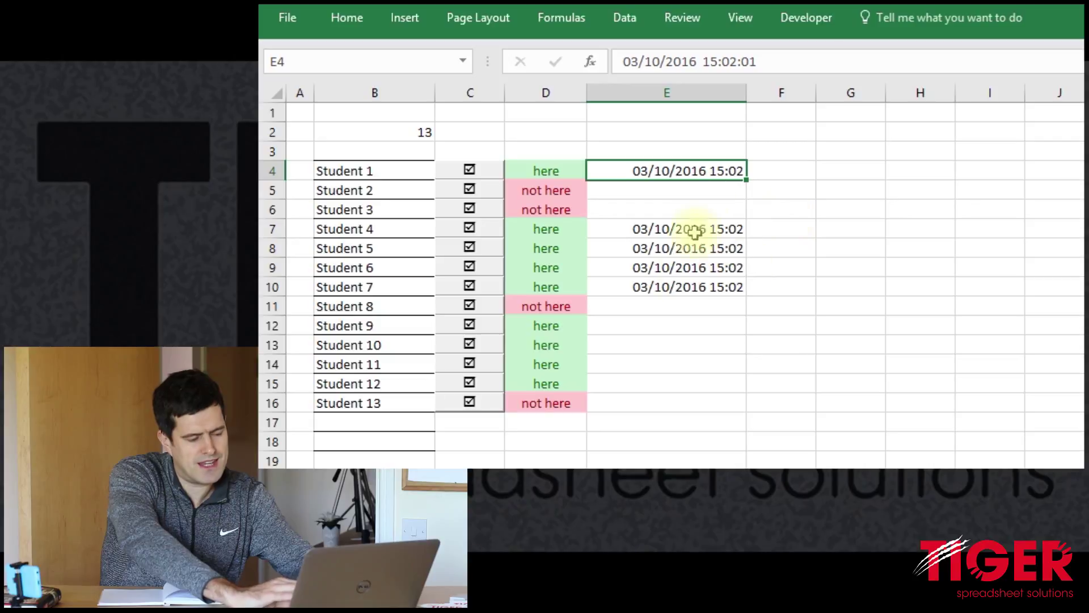
Step: Mark Student 8 as here and format the timestamp cells E4:E16 with the Time number format
{"action": "left_click", "coordinate": [489, 311]}
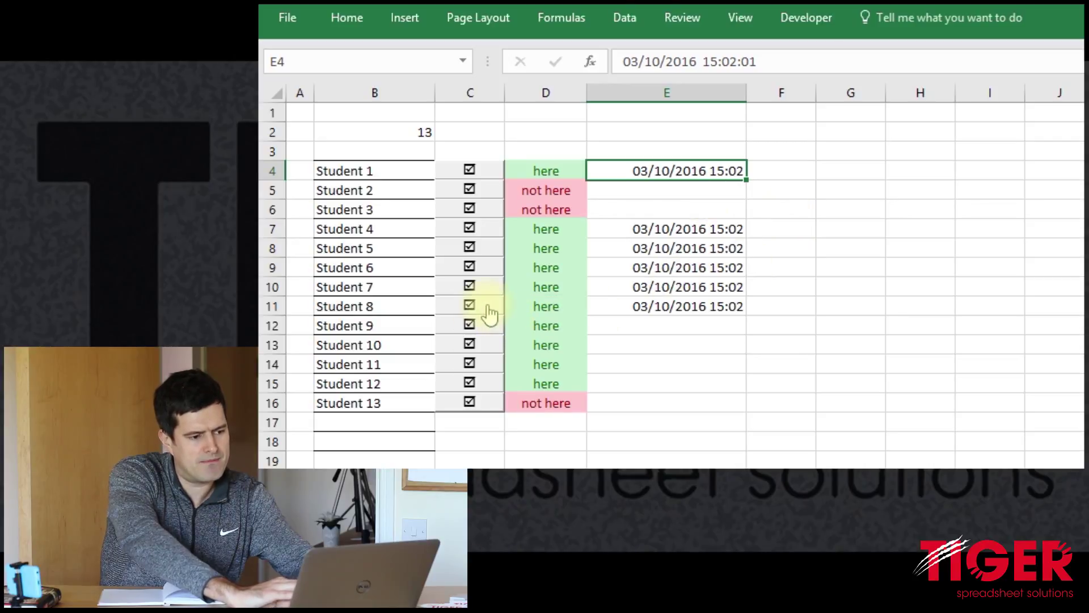
{"action": "left_click", "coordinate": [675, 396]}
{"action": "left_click_drag", "start_coordinate": [665, 169], "coordinate": [659, 401]}
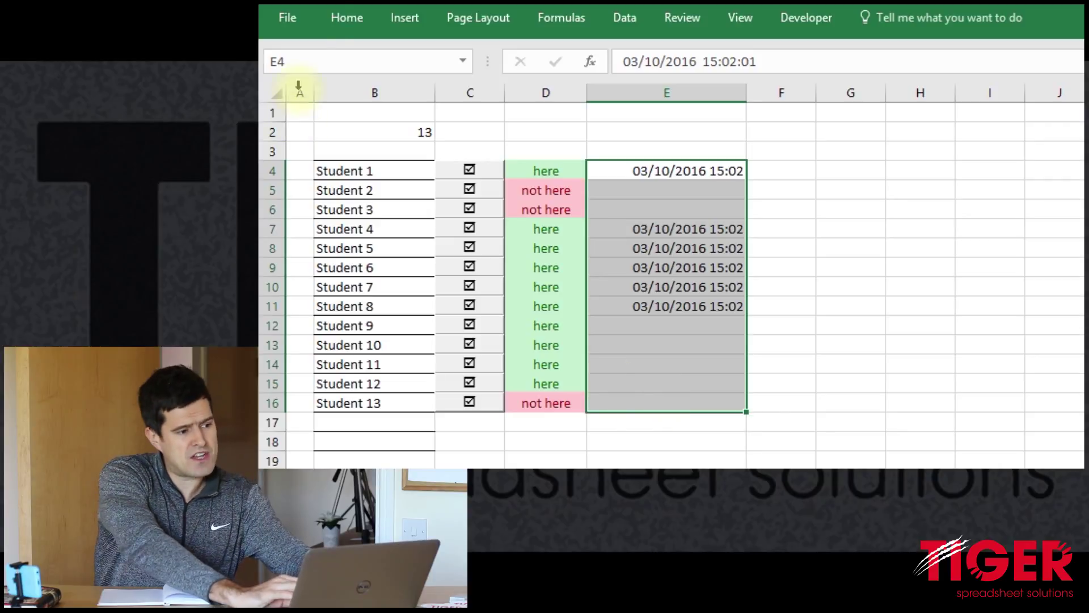
{"action": "left_click", "coordinate": [343, 18]}
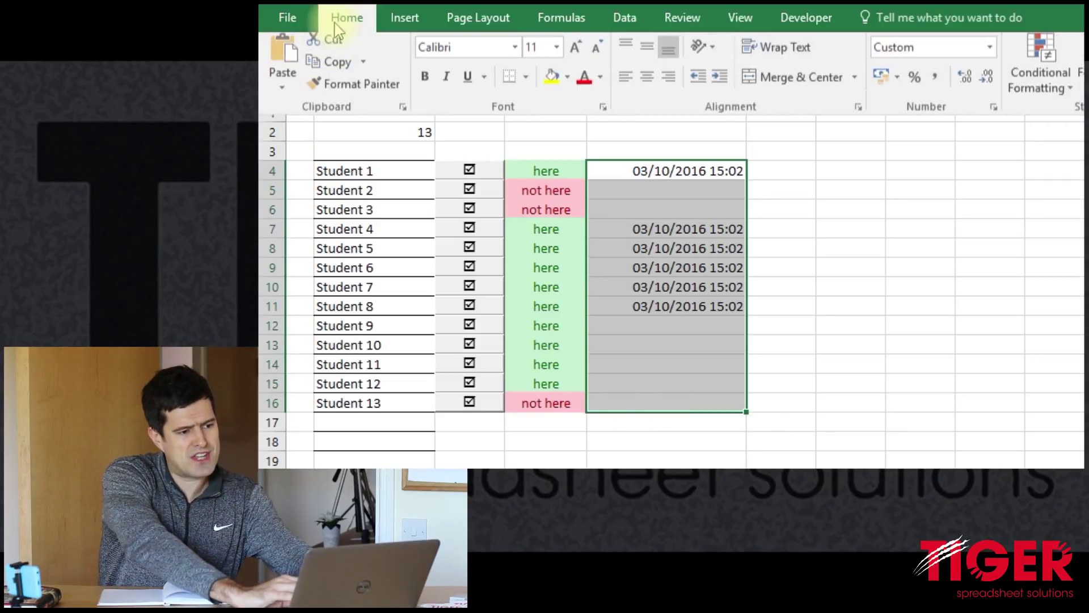
{"action": "left_click", "coordinate": [990, 57]}
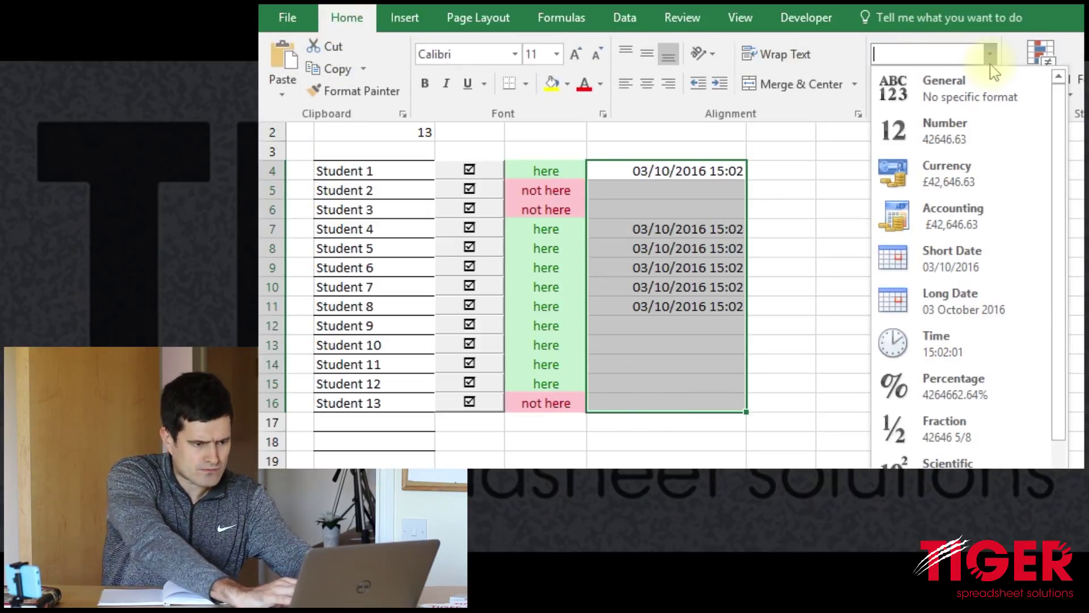
{"action": "left_click", "coordinate": [951, 357]}
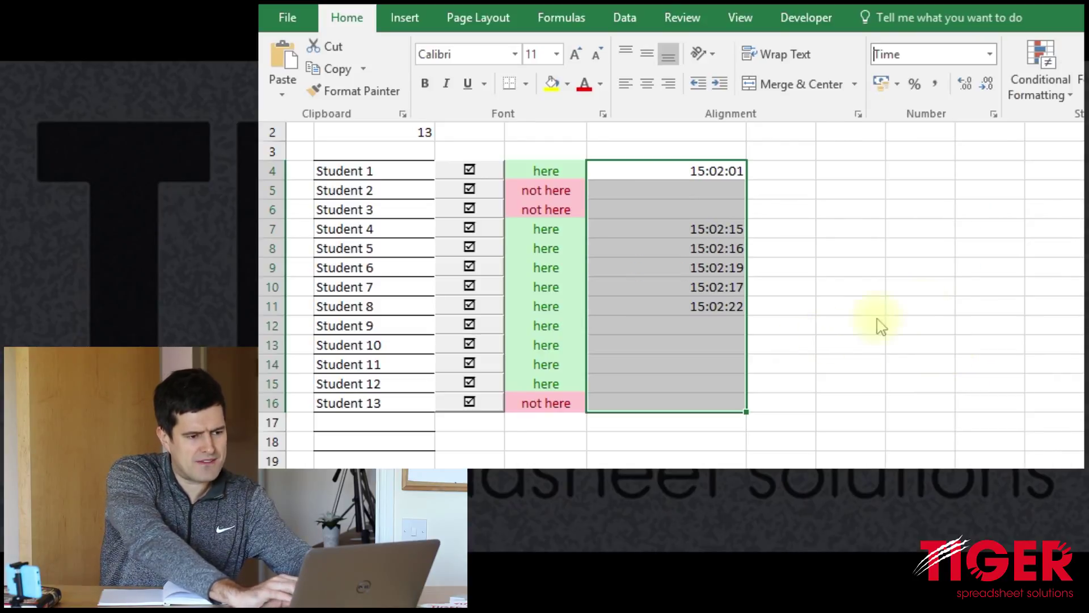
{"action": "left_click", "coordinate": [930, 310]}
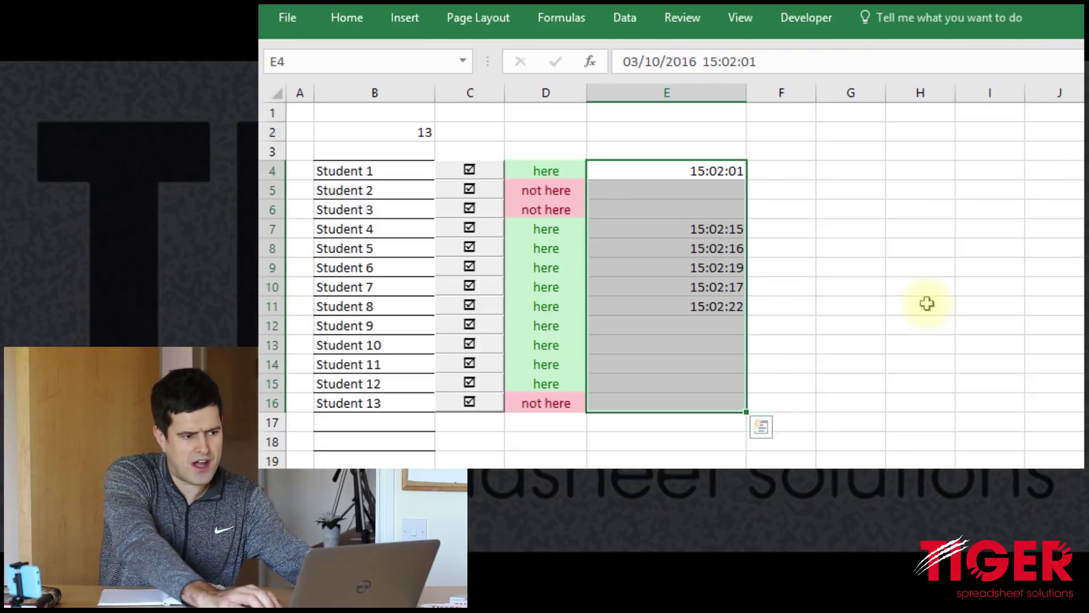
Step: Check the width of column D and set timestamp column E to the same width of 10
{"action": "key", "text": "Left"}
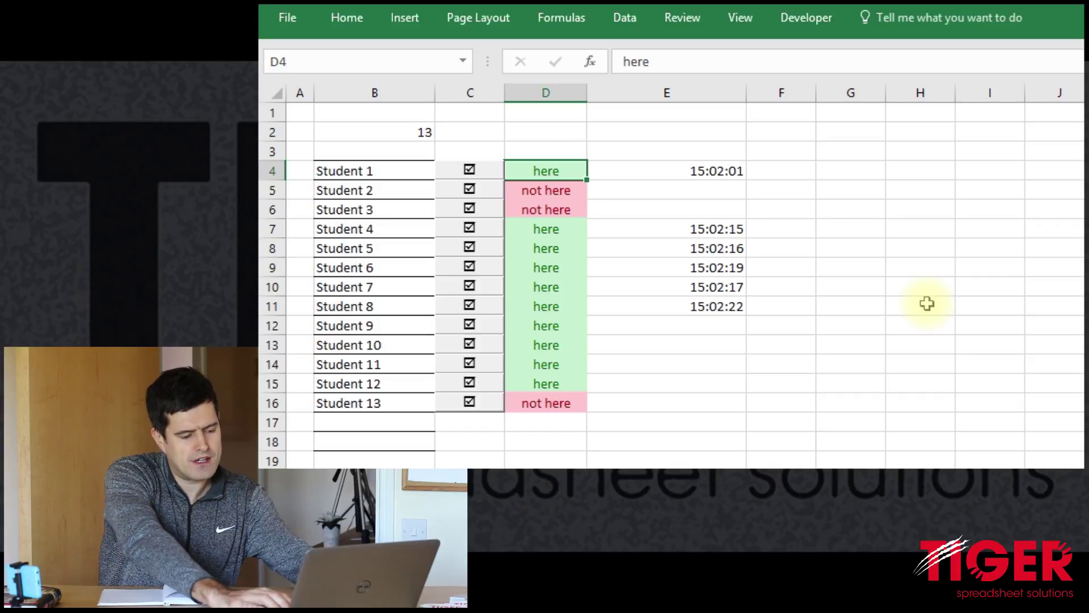
{"action": "key", "text": "alt+h"}
{"action": "key", "text": "o"}
{"action": "key", "text": "w"}
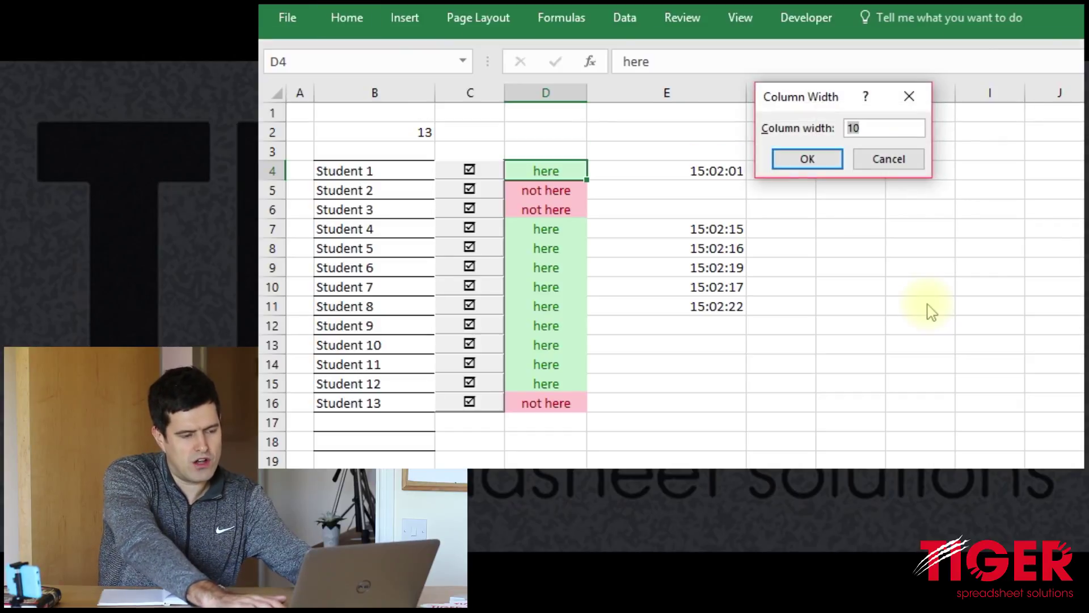
{"action": "key", "text": "Return"}
{"action": "key", "text": "Right"}
{"action": "key", "text": "alt+h"}
{"action": "key", "text": "o"}
{"action": "key", "text": "i"}
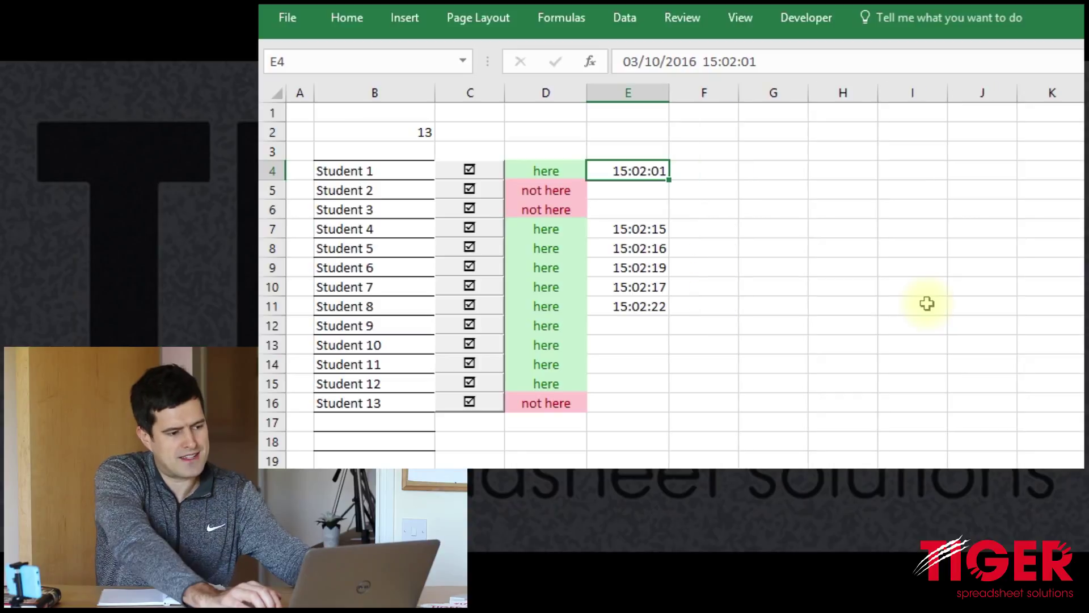
Step: Centre the timestamps horizontally in cells E4:E16
{"action": "key", "text": "Left"}
{"action": "key", "text": "Left"}
{"action": "key", "text": "Right"}
{"action": "key", "text": "Right"}
{"action": "key", "text": "shift+Down"}
{"action": "key", "text": "shift+Down"}
{"action": "key", "text": "shift+Down"}
{"action": "key", "text": "shift+Down"}
{"action": "key", "text": "shift+Down"}
{"action": "key", "text": "shift+Down"}
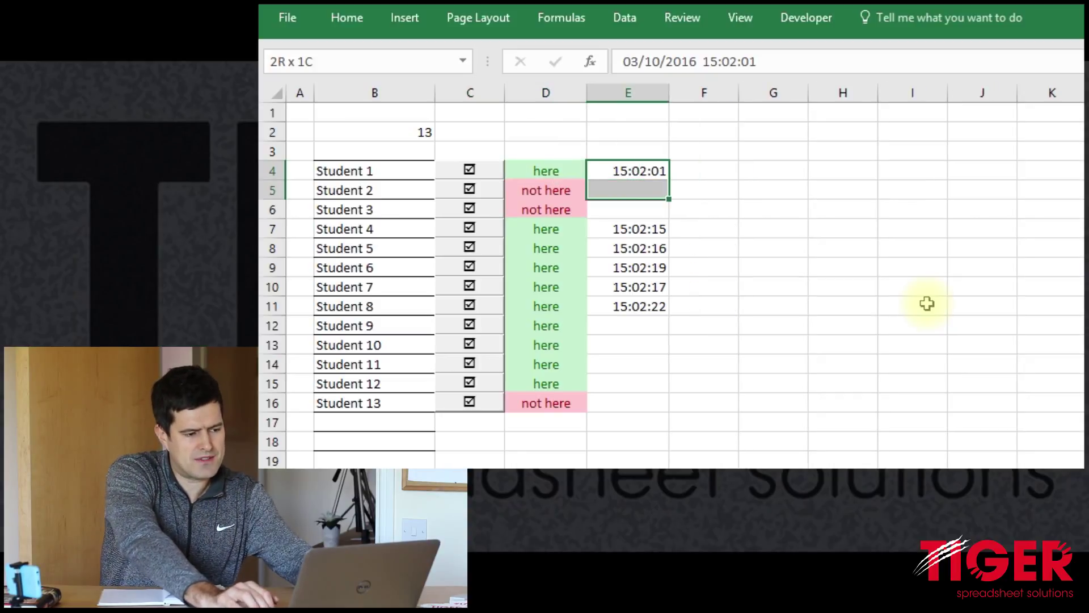
{"action": "key", "text": "shift+Down"}
{"action": "key", "text": "shift+Down"}
{"action": "key", "text": "shift+Down"}
{"action": "key", "text": "shift+Down"}
{"action": "key", "text": "shift+Down"}
{"action": "key", "text": "shift+Down"}
{"action": "key", "text": "shift+Down"}
{"action": "key", "text": "shift+Down"}
{"action": "key", "text": "alt+h"}
{"action": "key", "text": "a"}
{"action": "key", "text": "c"}
{"action": "key", "text": "Left"}
{"action": "key", "text": "Left"}
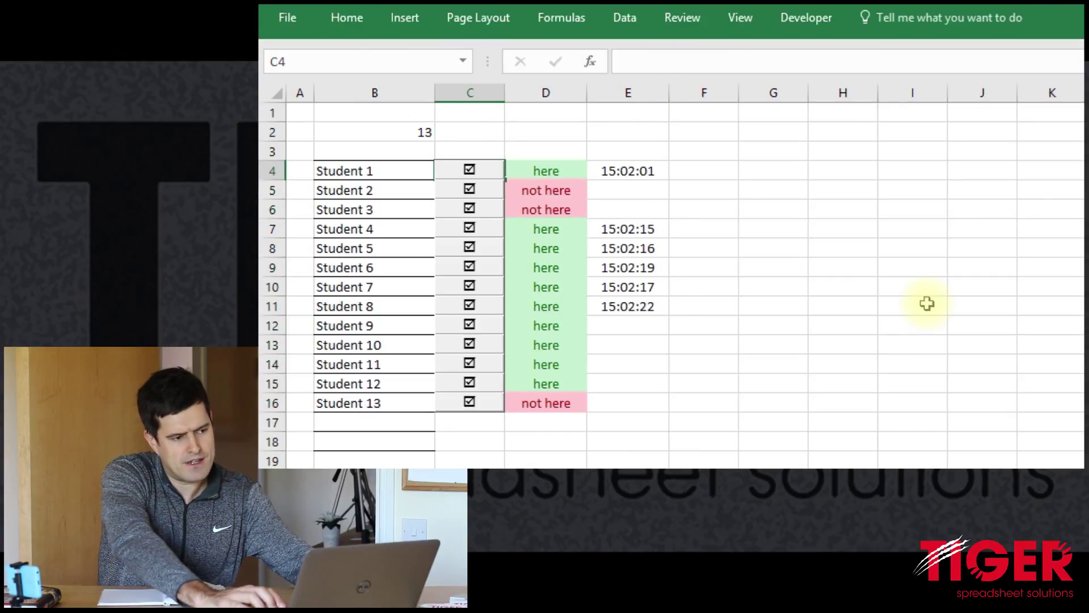
{"action": "key", "text": "Right"}
{"action": "key", "text": "Right"}
Step: Test the reformatted timestamps by toggling the attendance buttons of Students 10, 9 and 8 to not here and back to here
{"action": "left_click", "coordinate": [540, 345]}
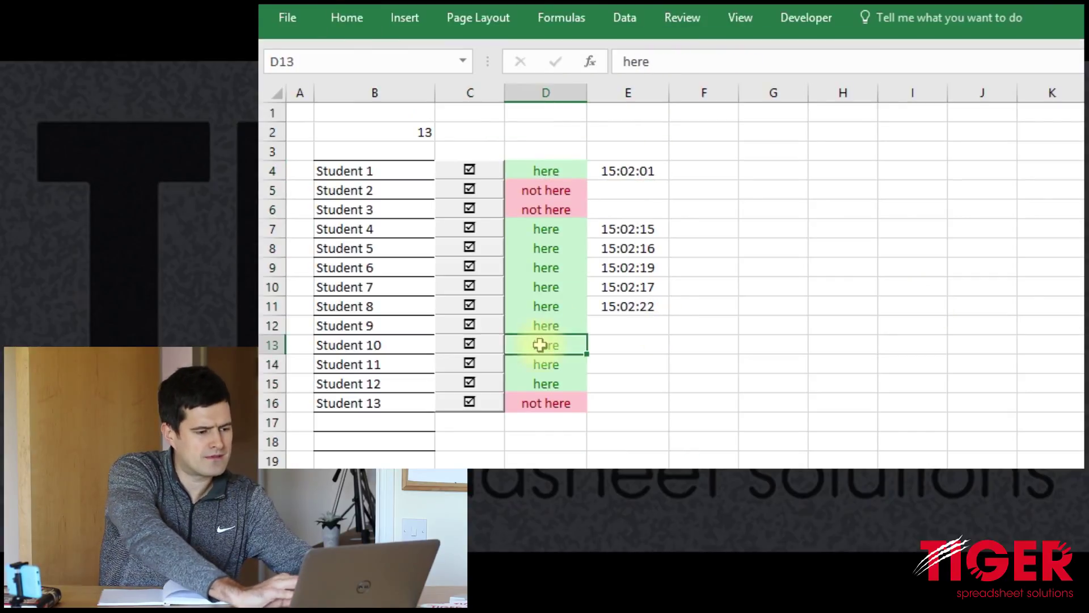
{"action": "left_click", "coordinate": [475, 347]}
{"action": "left_click", "coordinate": [475, 347]}
{"action": "left_click", "coordinate": [479, 325]}
{"action": "left_click", "coordinate": [479, 326]}
{"action": "left_click", "coordinate": [487, 309]}
{"action": "left_click", "coordinate": [487, 308]}
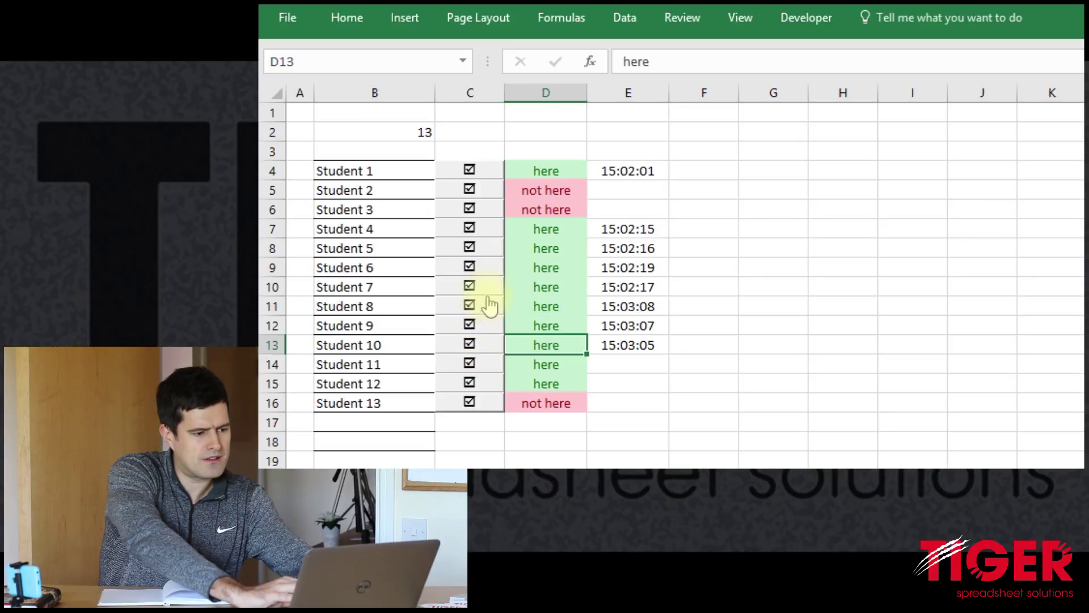
Step: Toggle the attendance button of Student 7 to not here and back, and those of Students 3 and 2 to here and back
{"action": "left_click", "coordinate": [488, 293]}
{"action": "left_click", "coordinate": [488, 293]}
{"action": "left_click", "coordinate": [483, 212]}
{"action": "left_click", "coordinate": [483, 212]}
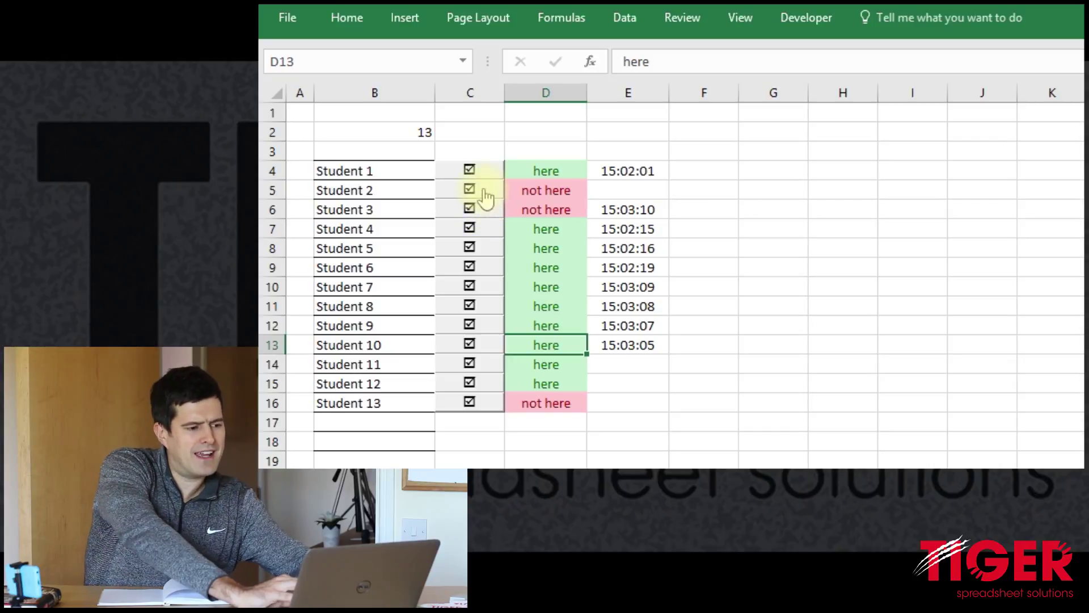
{"action": "left_click", "coordinate": [485, 193]}
{"action": "left_click", "coordinate": [485, 193]}
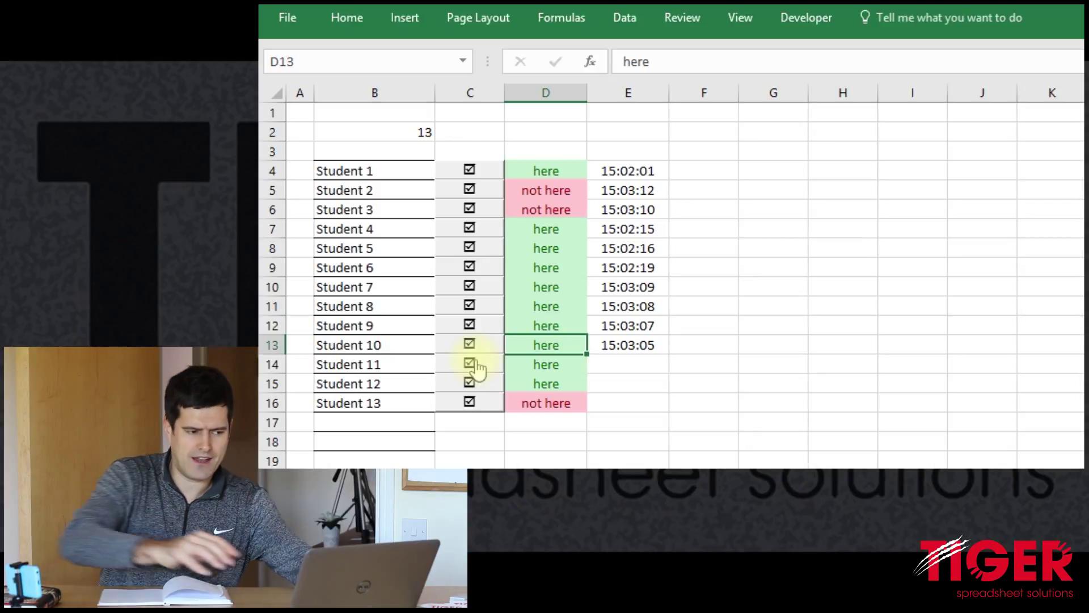
Step: Mark Student 9 as not here, toggle Student 2 to here and back to not here, and select Student 2's timestamp cell
{"action": "left_click", "coordinate": [478, 327]}
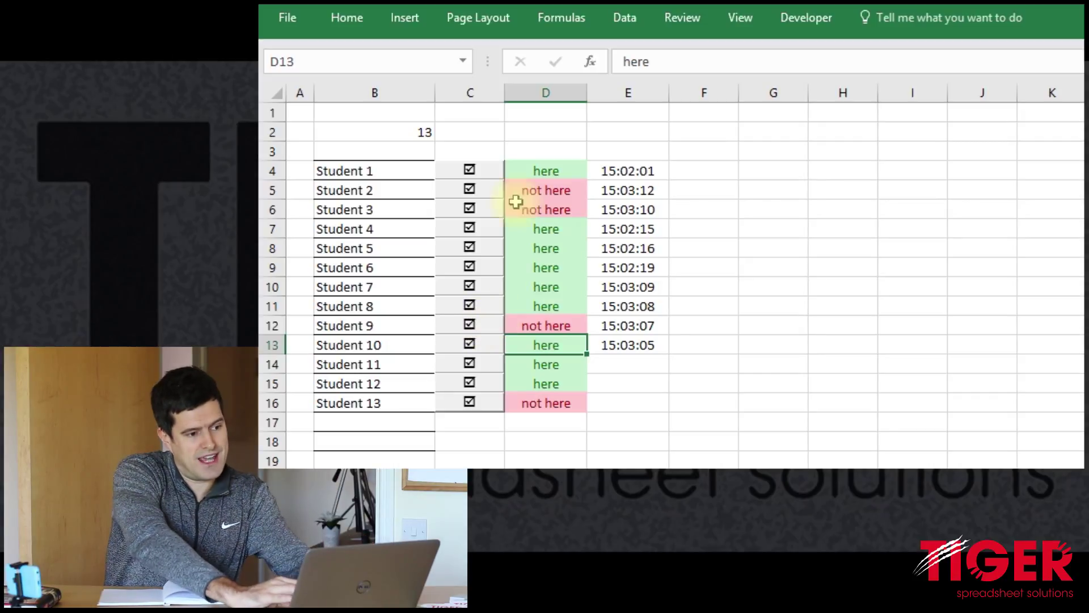
{"action": "left_click_drag", "start_coordinate": [554, 188], "coordinate": [554, 188]}
{"action": "left_click", "coordinate": [473, 192]}
{"action": "left_click", "coordinate": [475, 193]}
{"action": "left_click", "coordinate": [643, 188]}
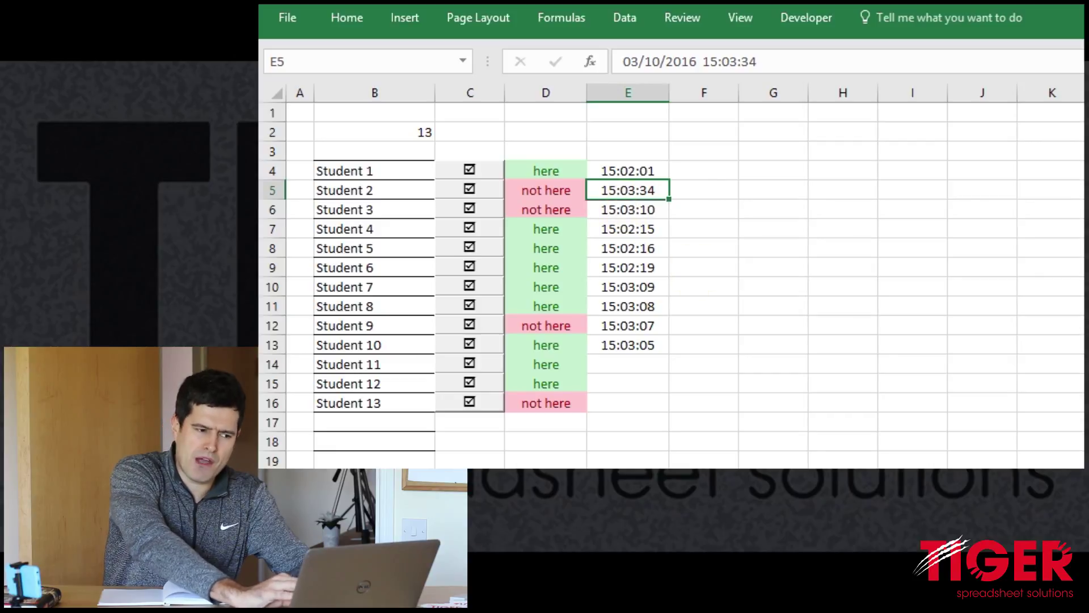
Step: In the VBA editor, copy MarkAsHere's Offset(0, 2) = Now statement into the first branch, below the one that writes "not here"
{"action": "key", "text": "alt+F11"}
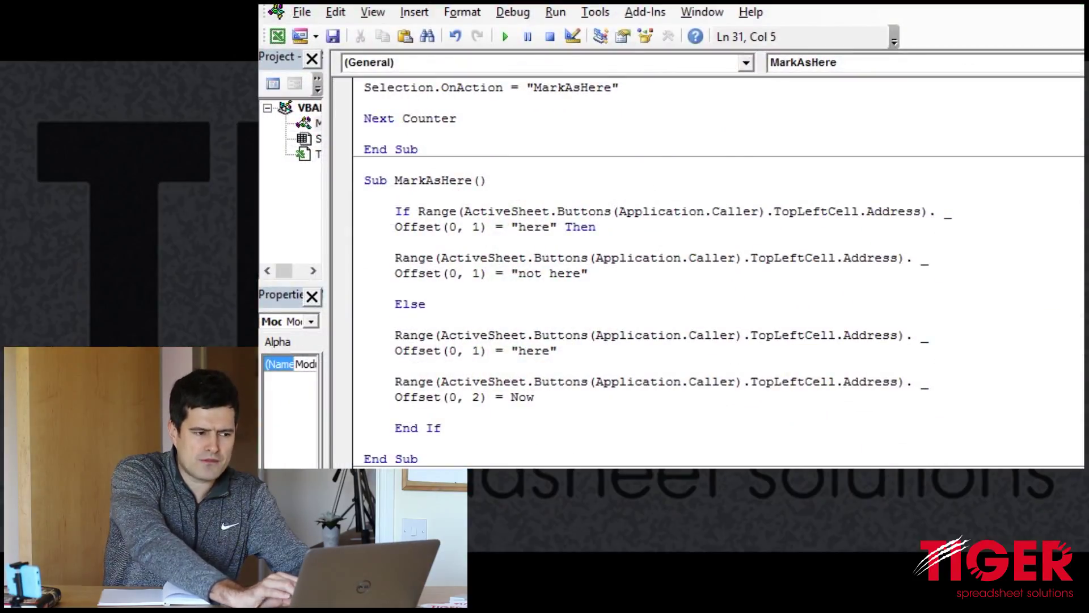
{"action": "scroll", "coordinate": [535, 356], "scroll_direction": "up", "scroll_amount": 1}
{"action": "scroll", "coordinate": [535, 355], "scroll_direction": "down", "scroll_amount": 2}
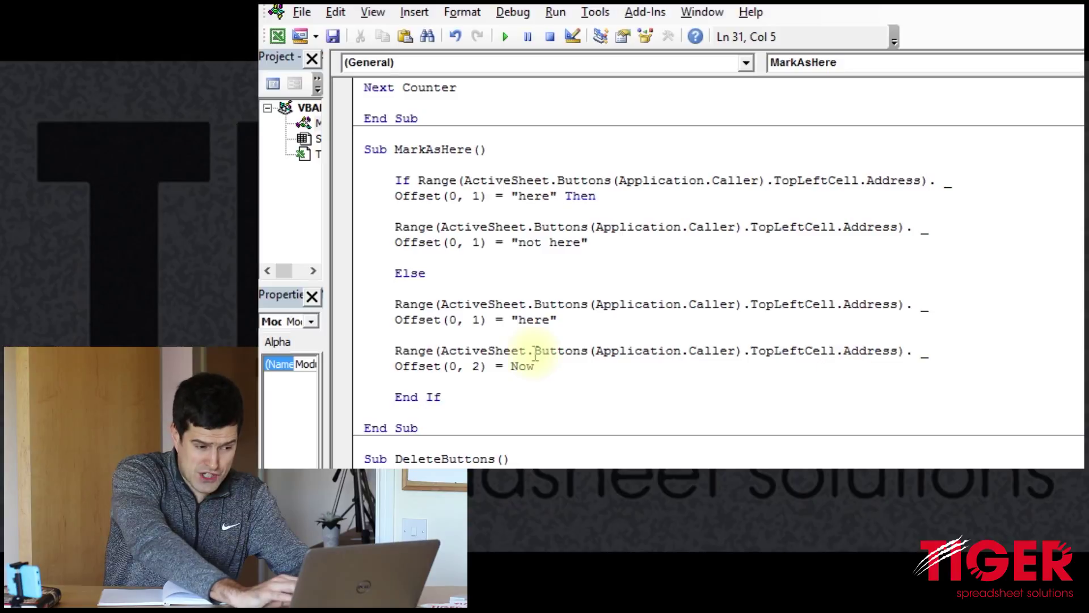
{"action": "left_click", "coordinate": [565, 318]}
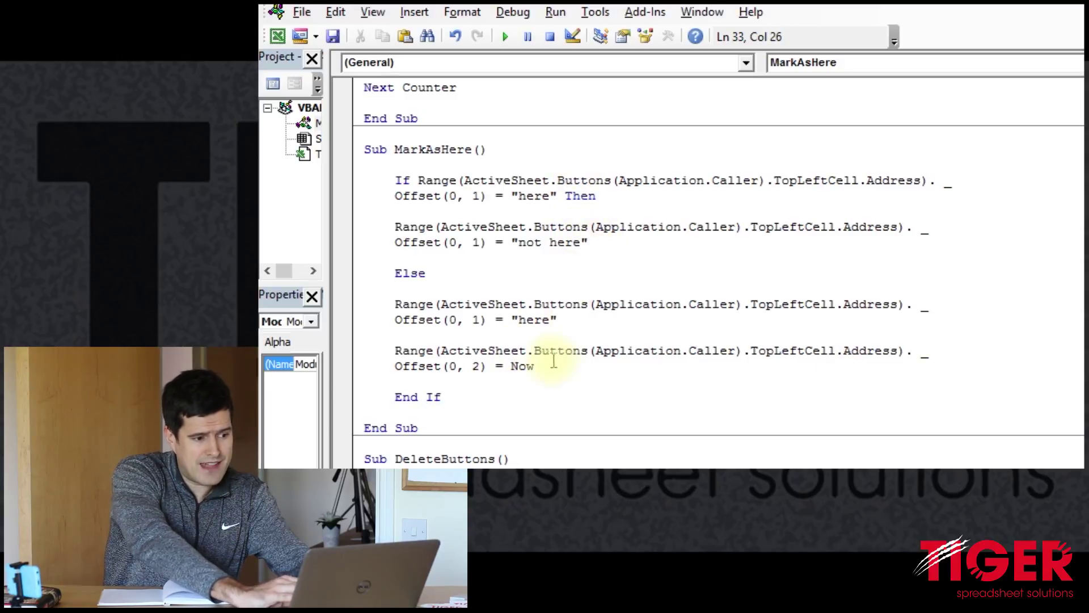
{"action": "left_click_drag", "start_coordinate": [551, 369], "coordinate": [377, 340]}
{"action": "key", "text": "ctrl+c"}
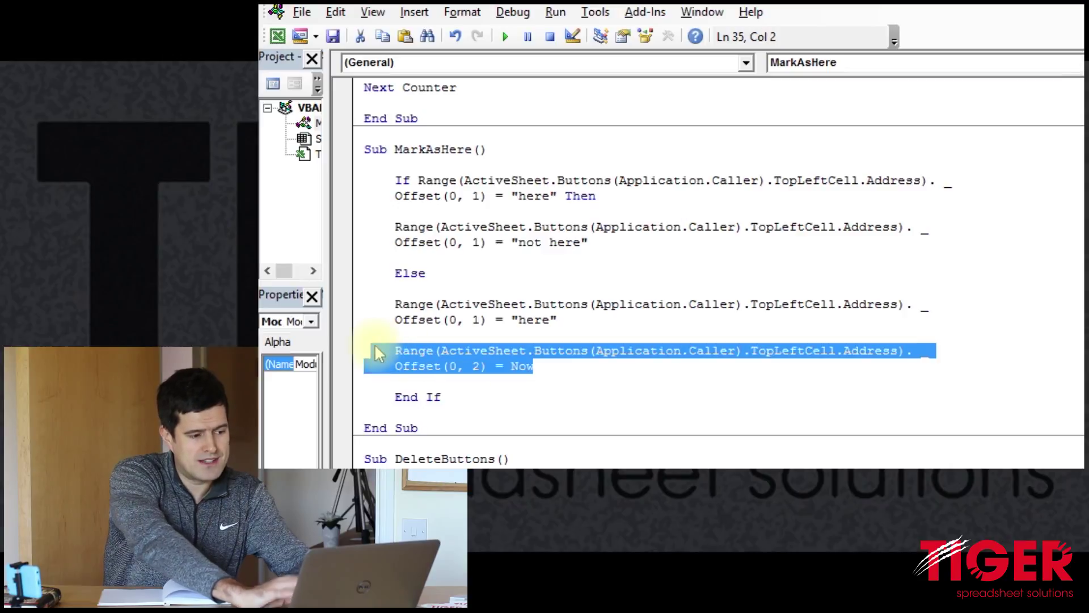
{"action": "left_click", "coordinate": [601, 243]}
{"action": "key", "text": "Return"}
{"action": "key", "text": "Return"}
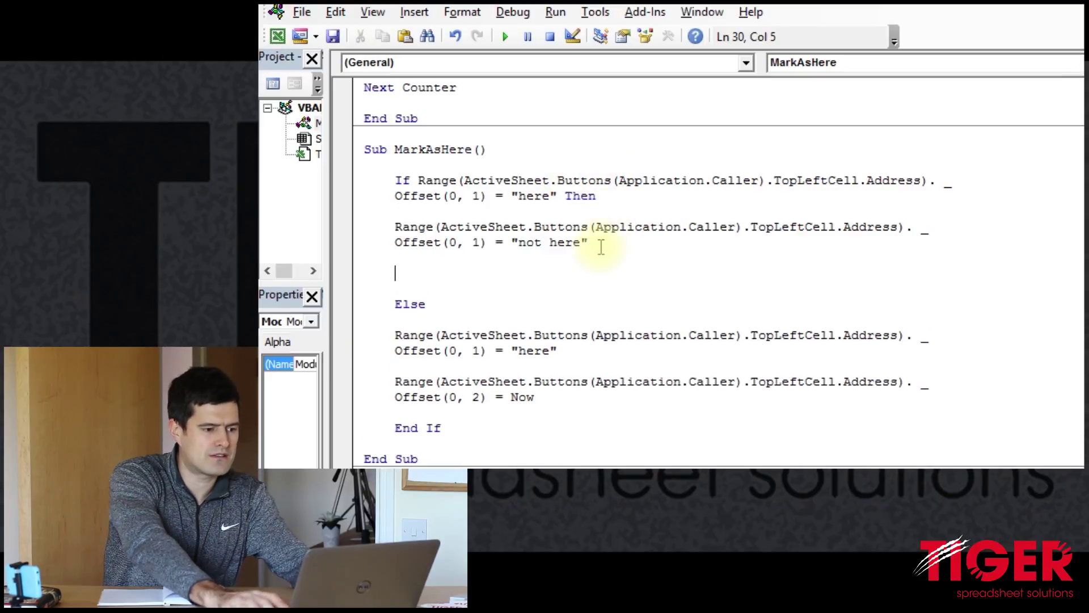
{"action": "key", "text": "ctrl+v"}
Step: Align the indentation of the copied statement and replace its Now value with an empty string, ""
{"action": "left_click", "coordinate": [418, 272]}
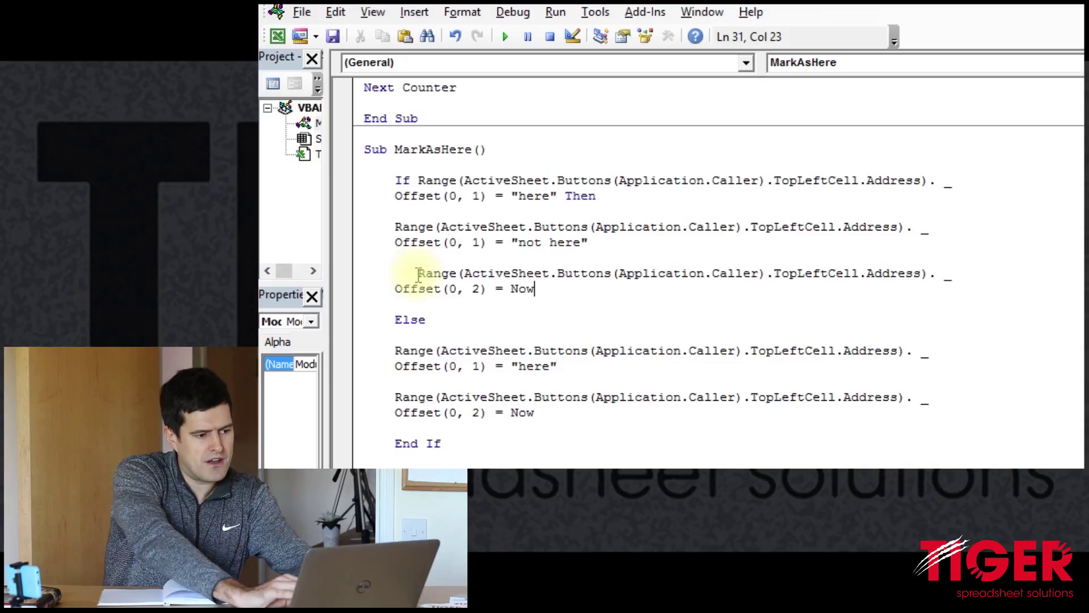
{"action": "key", "text": "BackSpace"}
{"action": "key", "text": "BackSpace"}
{"action": "key", "text": "BackSpace"}
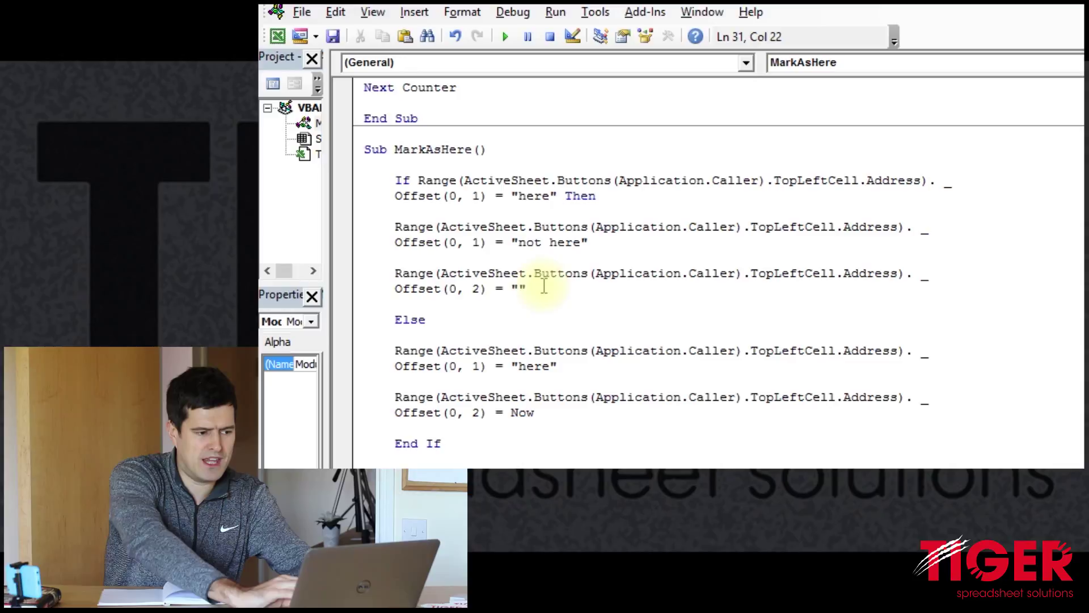
{"action": "left_click", "coordinate": [518, 288]}
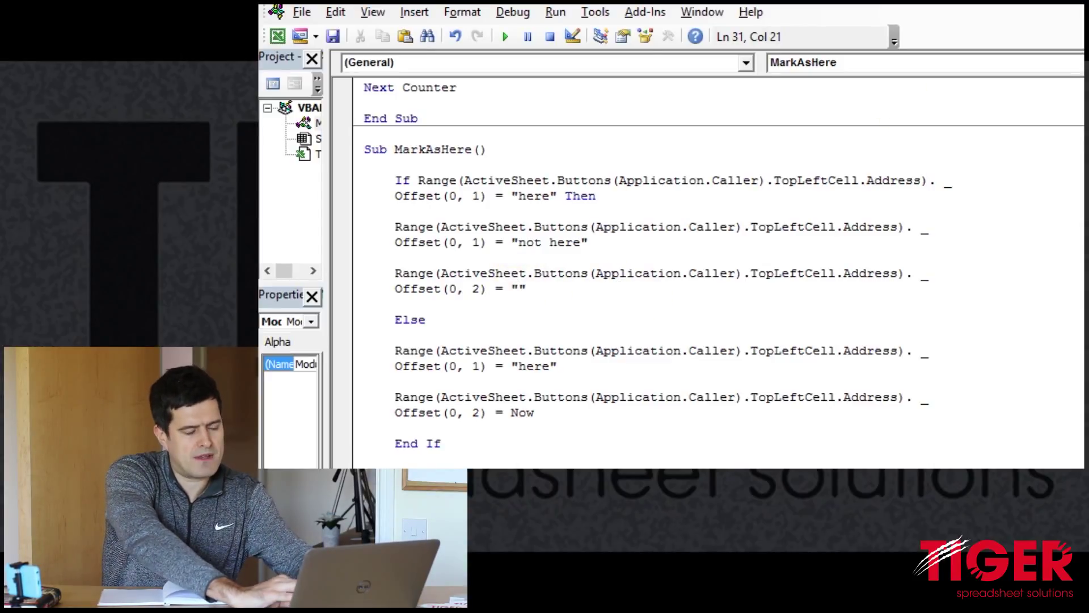
Step: Back in the Excel sheet, test timestamp clearing by toggling Students 2 and 3 to here and back, and marking Students 1 and 4 not here
{"action": "key", "text": "alt+F11"}
{"action": "left_click", "coordinate": [484, 196]}
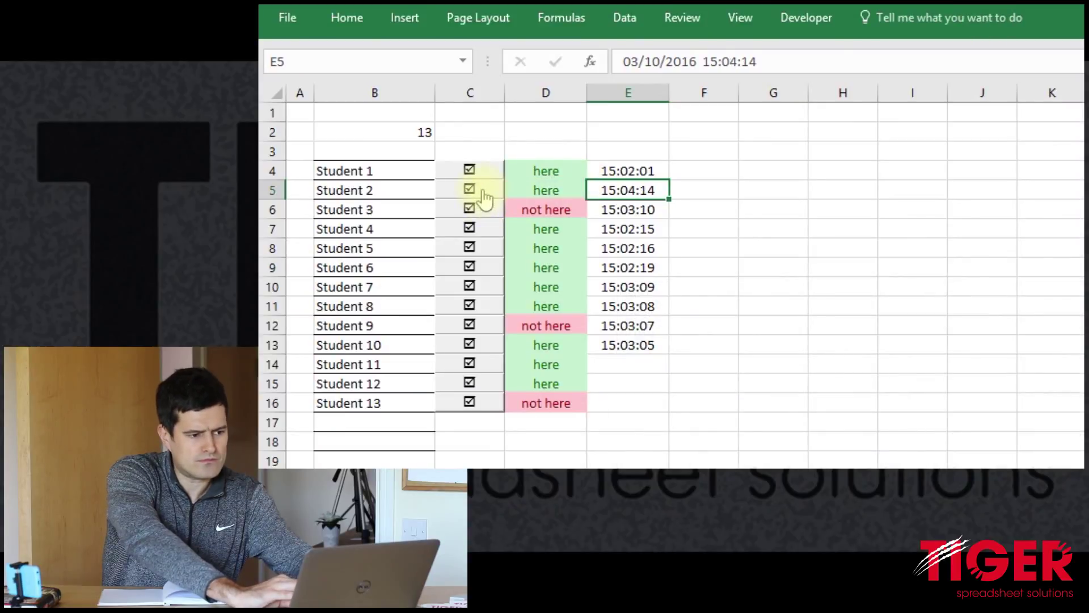
{"action": "left_click", "coordinate": [484, 196]}
{"action": "left_click", "coordinate": [484, 180]}
{"action": "left_click", "coordinate": [486, 229]}
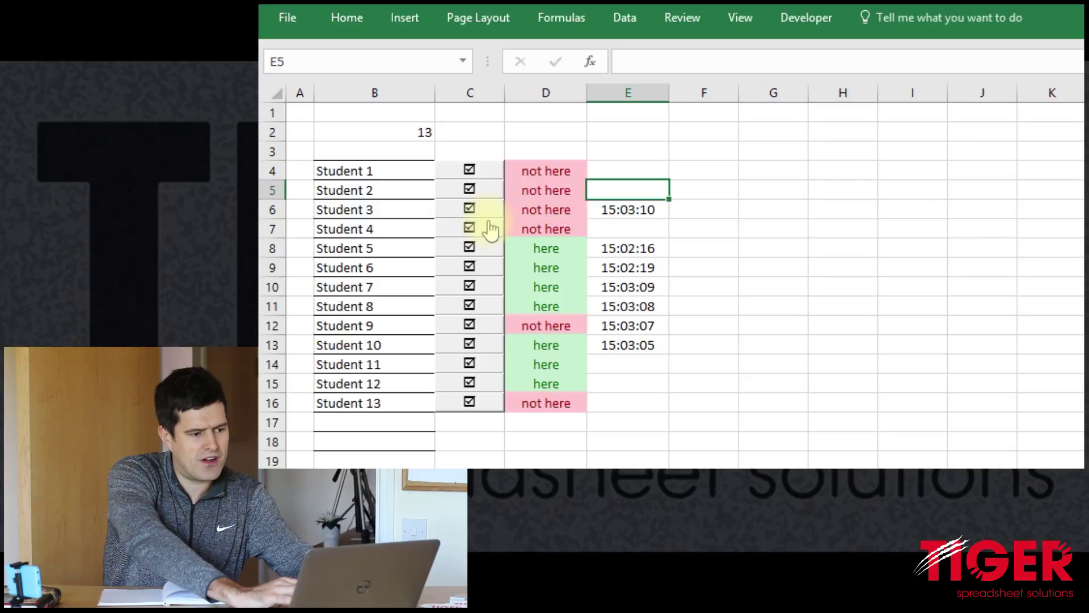
{"action": "left_click", "coordinate": [486, 212]}
{"action": "left_click", "coordinate": [486, 212]}
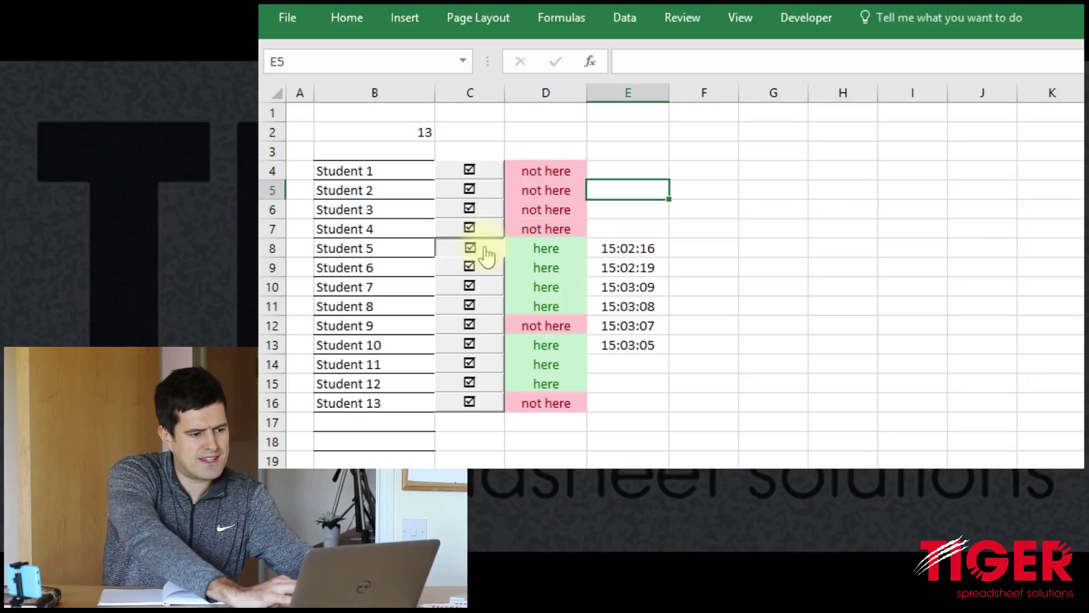
Step: Mark Students 5 to 8 and 10 to 12 as not here, and toggle Student 9 to here and back to clear its timestamp
{"action": "left_click", "coordinate": [487, 250]}
{"action": "left_click", "coordinate": [486, 270]}
{"action": "left_click", "coordinate": [487, 287]}
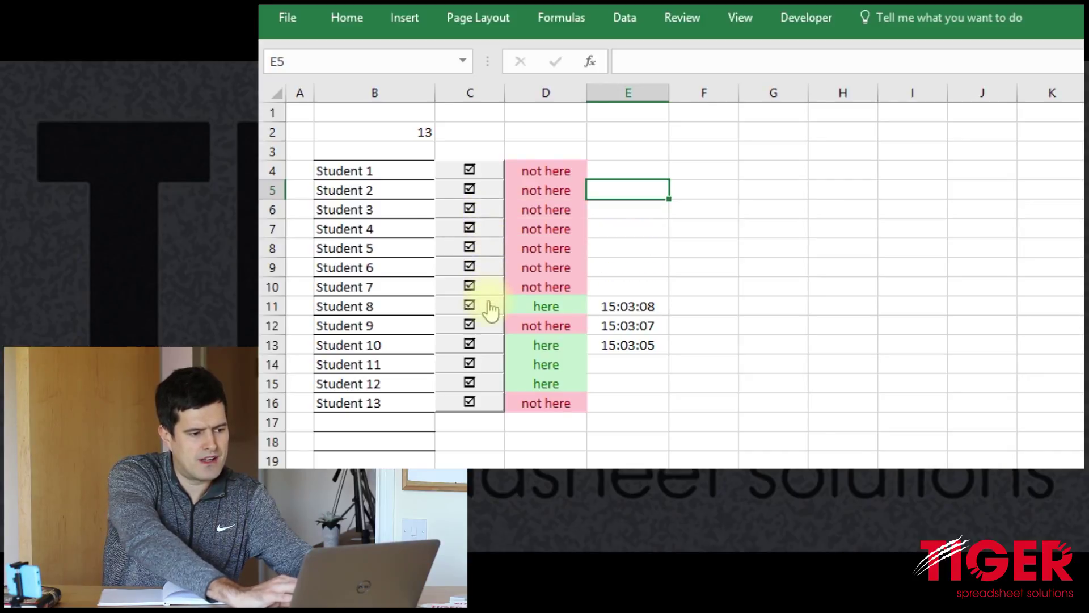
{"action": "left_click", "coordinate": [489, 307]}
{"action": "left_click", "coordinate": [489, 344]}
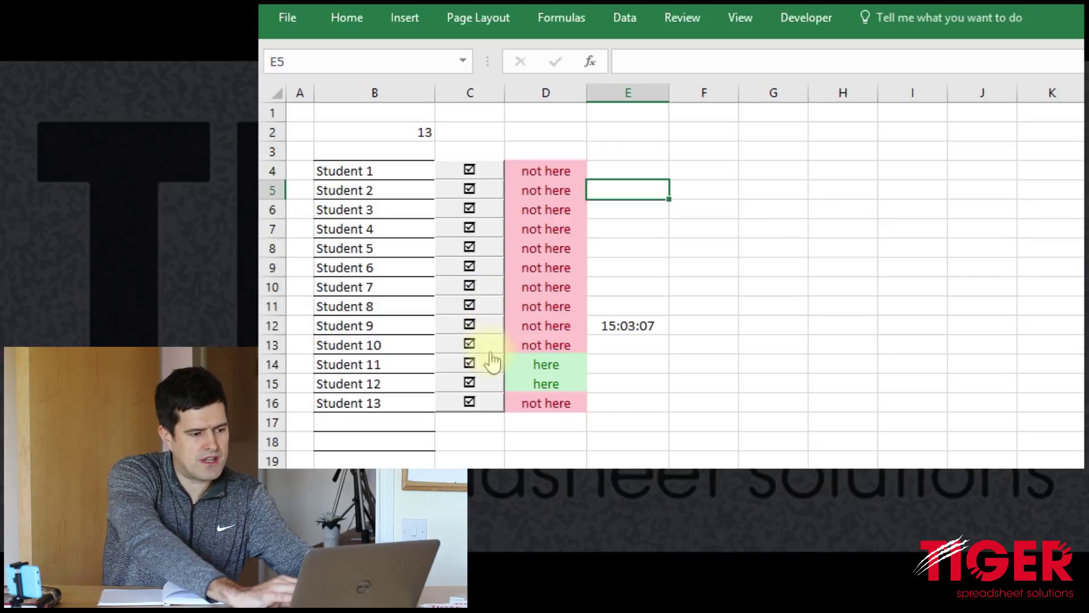
{"action": "left_click", "coordinate": [487, 326]}
{"action": "left_click", "coordinate": [487, 326]}
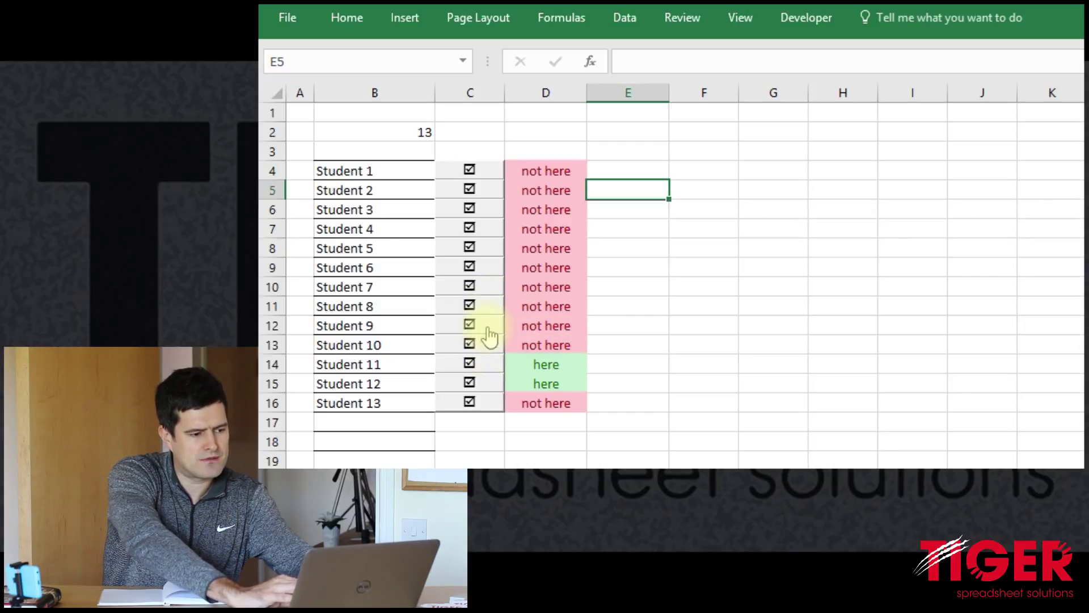
{"action": "left_click", "coordinate": [480, 367]}
{"action": "left_click", "coordinate": [485, 383]}
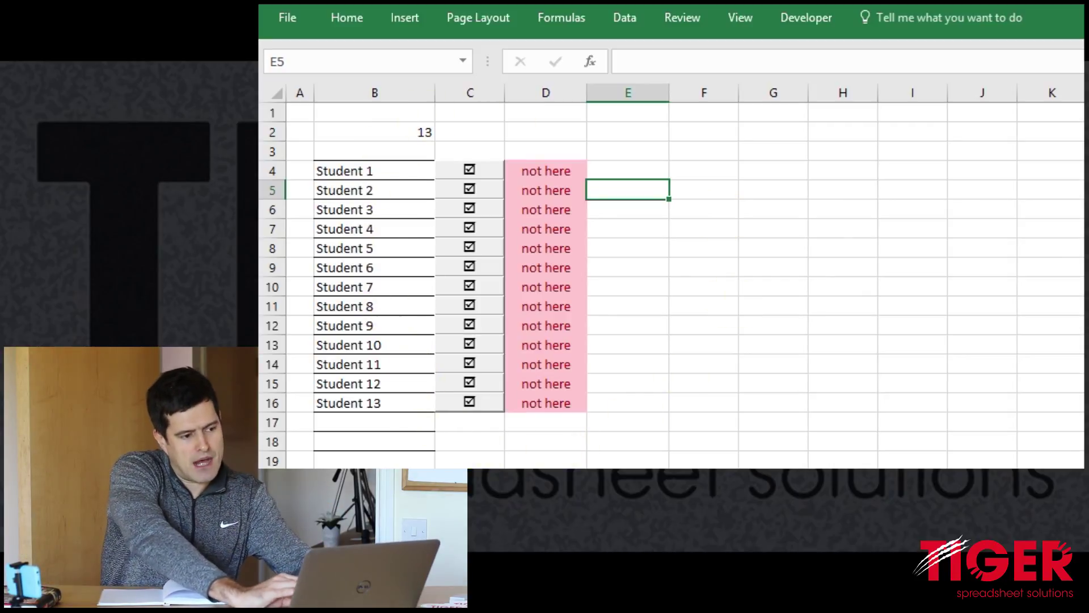
Step: Mark Students 3, 5, 6, 7, 8 and 9 as here to record their timestamps
{"action": "left_click", "coordinate": [465, 210]}
{"action": "left_click", "coordinate": [474, 249]}
{"action": "left_click", "coordinate": [479, 269]}
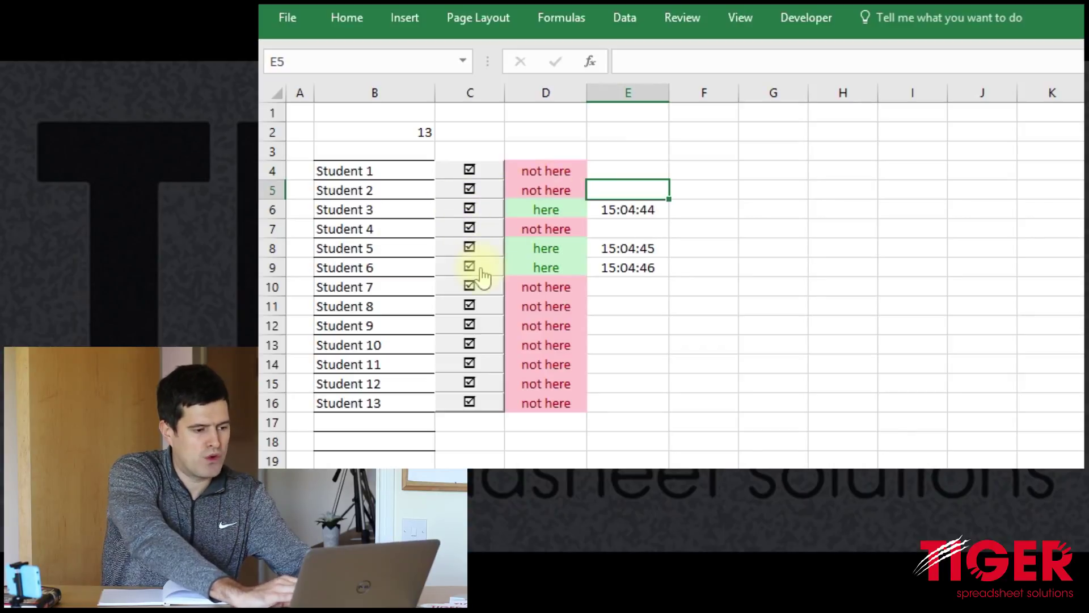
{"action": "left_click", "coordinate": [485, 288]}
{"action": "left_click", "coordinate": [491, 310]}
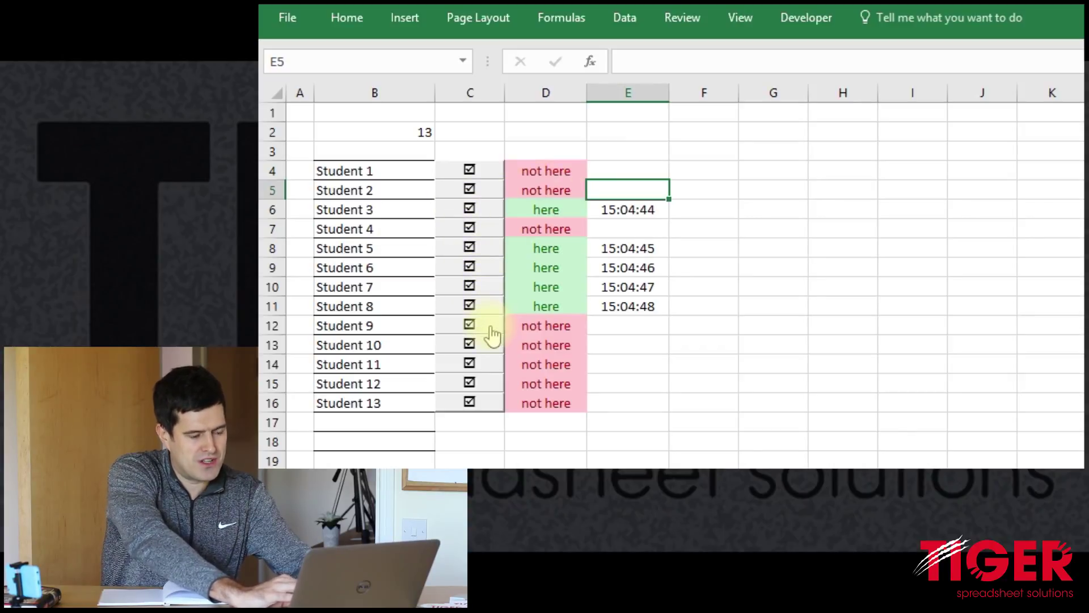
{"action": "left_click", "coordinate": [490, 329]}
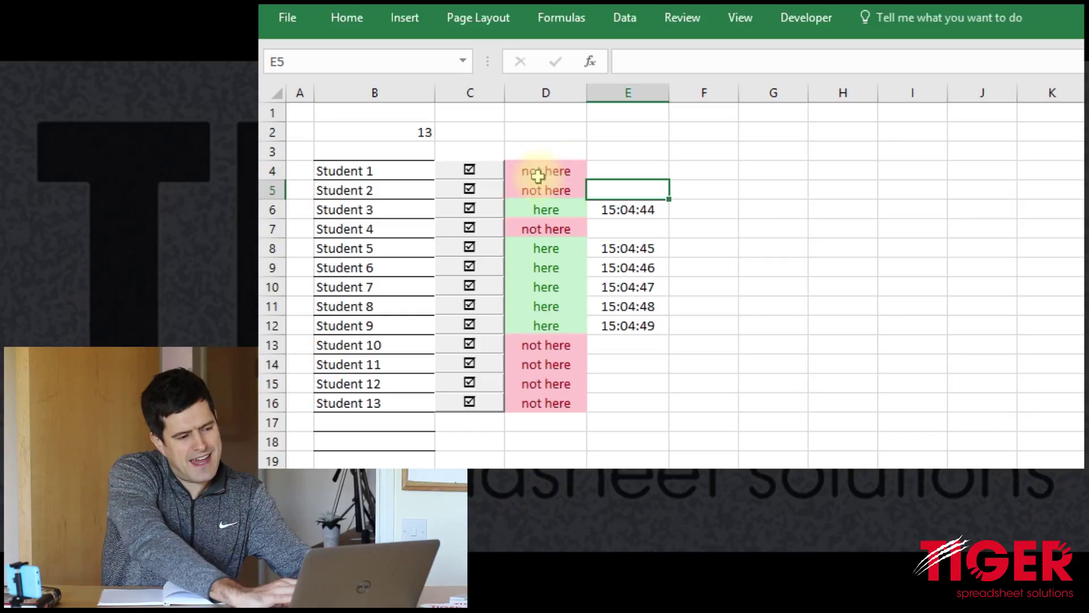
Step: Mark Students 3, 5, 6, 7, 8 and 9 as not here again to clear their timestamps
{"action": "left_click", "coordinate": [481, 216]}
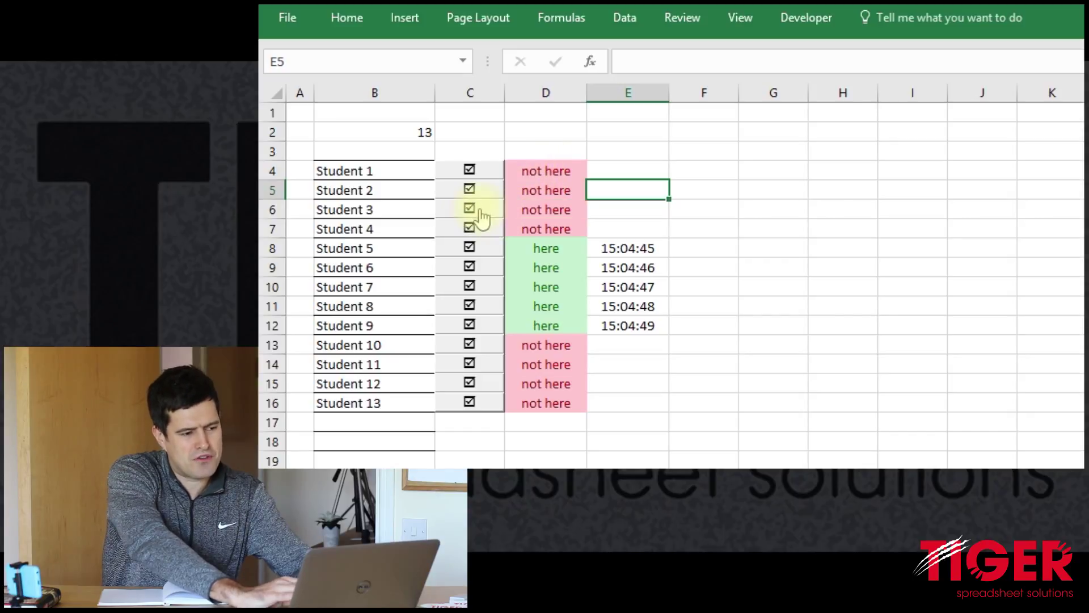
{"action": "left_click", "coordinate": [482, 249]}
{"action": "left_click", "coordinate": [491, 271]}
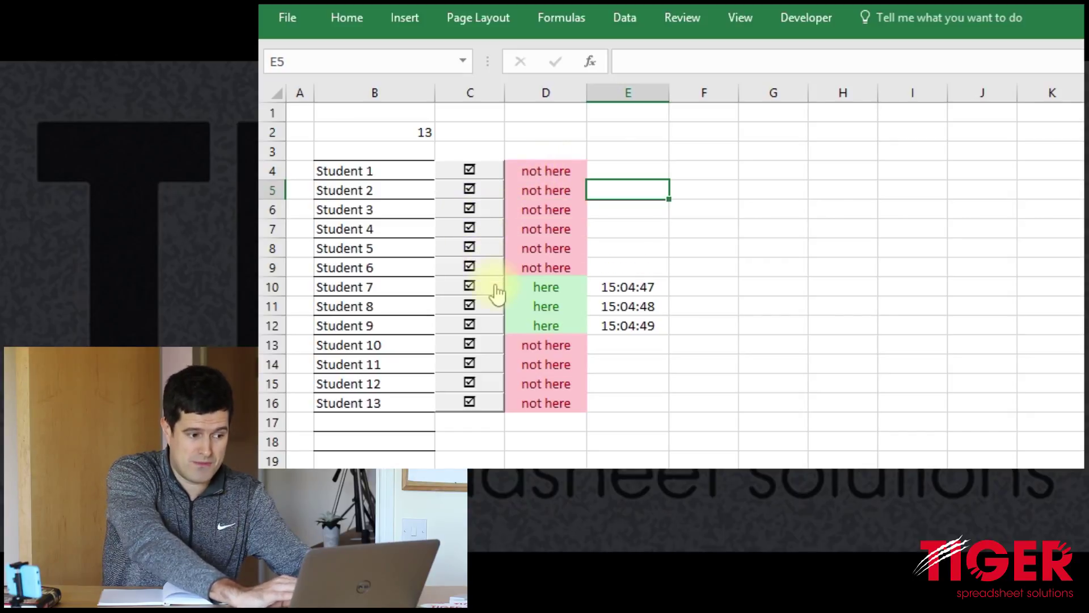
{"action": "left_click", "coordinate": [490, 287]}
{"action": "left_click", "coordinate": [491, 308]}
{"action": "left_click", "coordinate": [493, 326]}
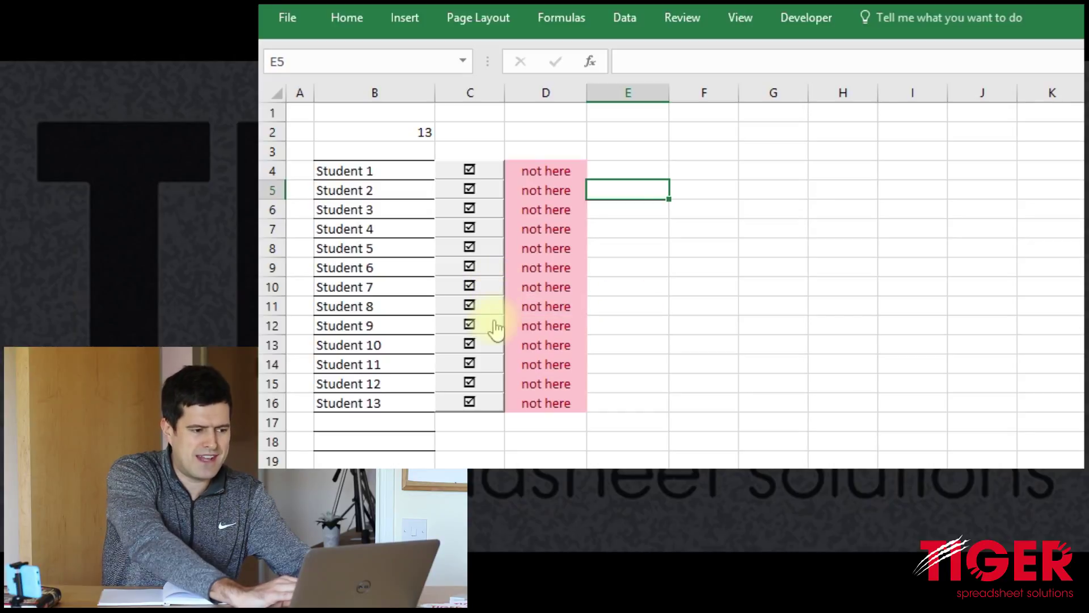